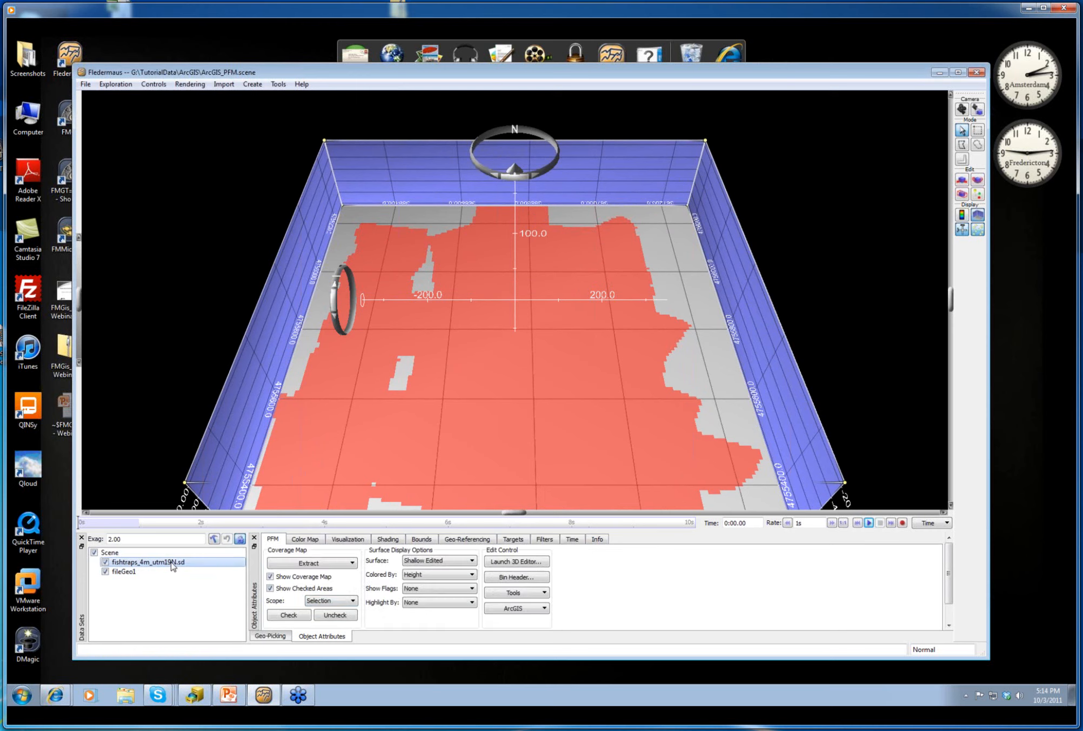
Extract the entire area of the fishtraps_4m_utm19N.sd coverage map as a 3D surface.
left_click(319, 565)
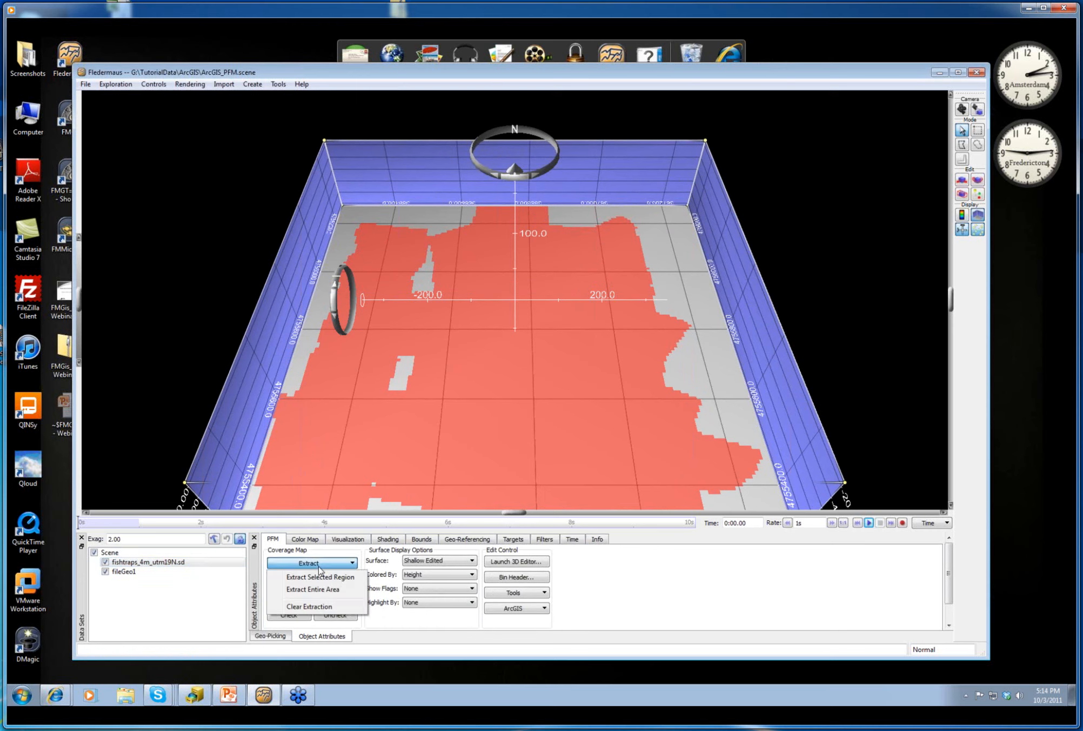
left_click(313, 589)
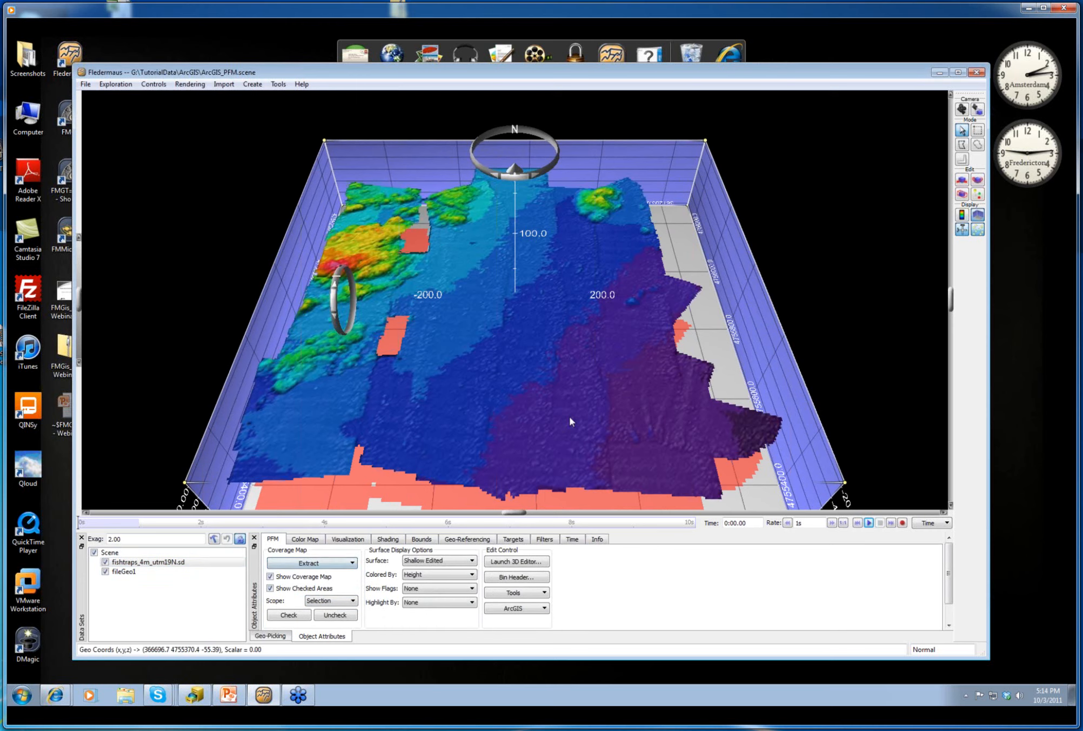
left_click_drag(463, 414, 467, 398)
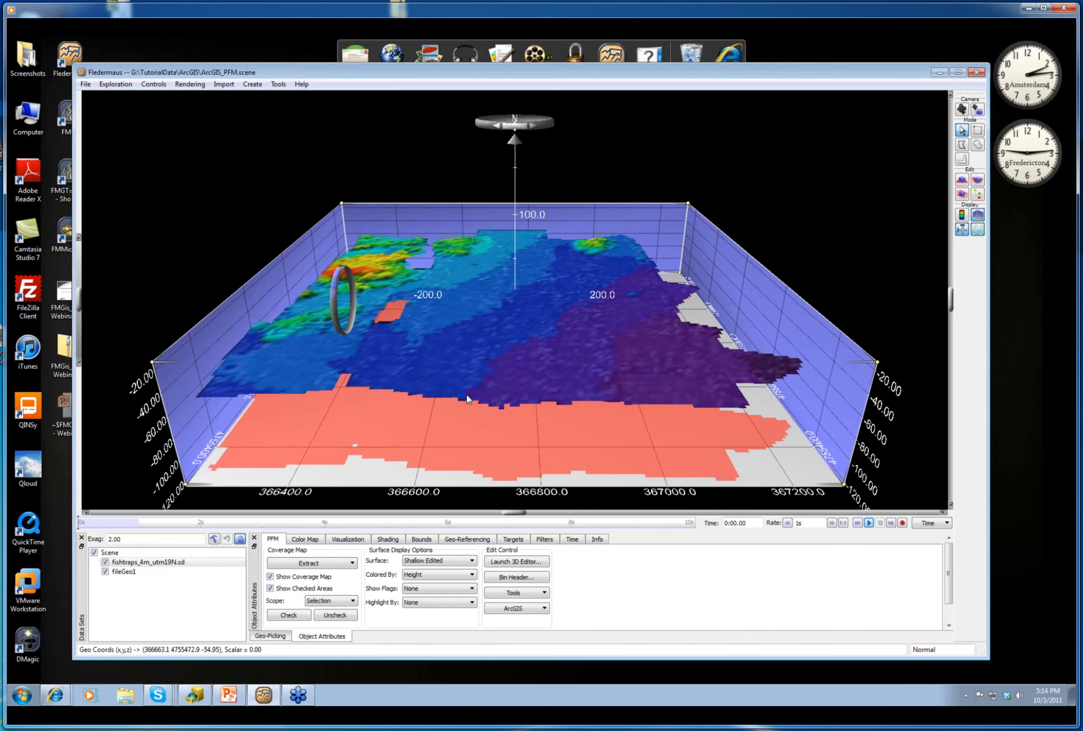
left_click(473, 305)
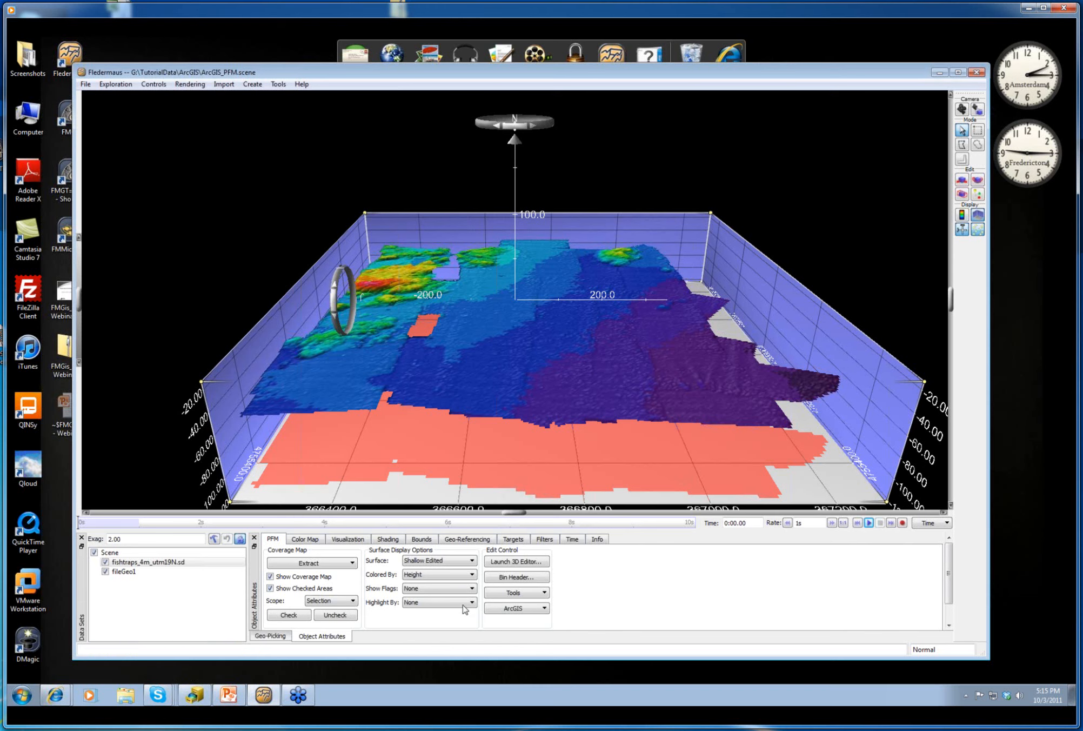
Show the Plotted flags on the extracted surface.
left_click(414, 591)
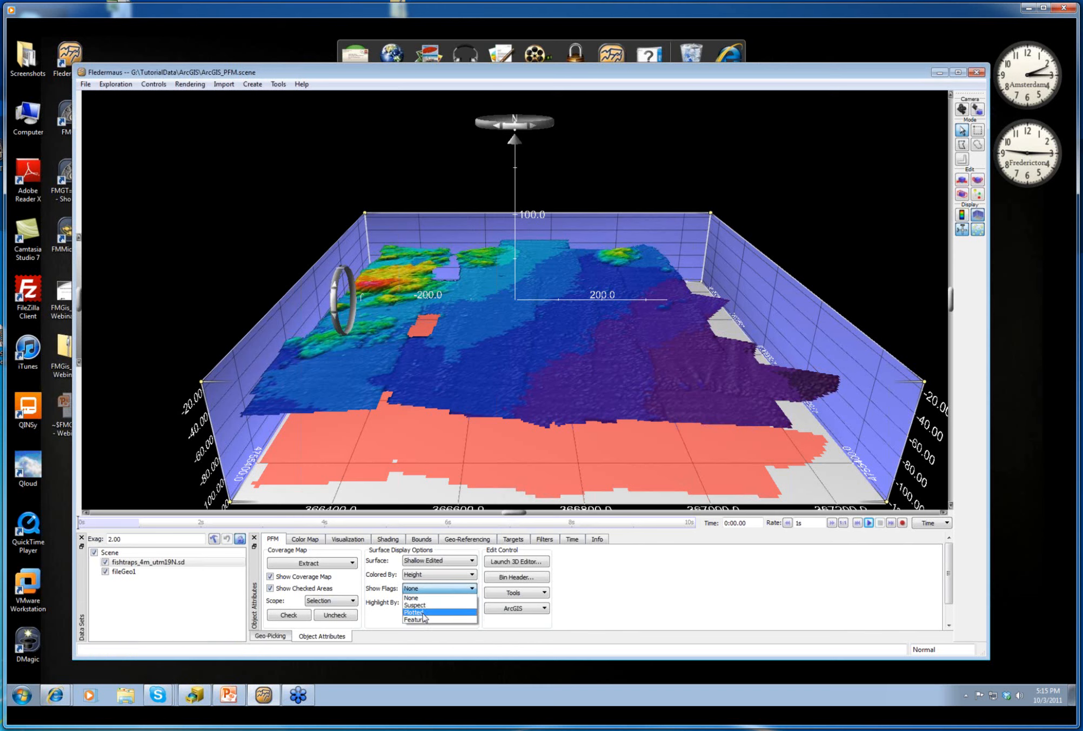
left_click(414, 611)
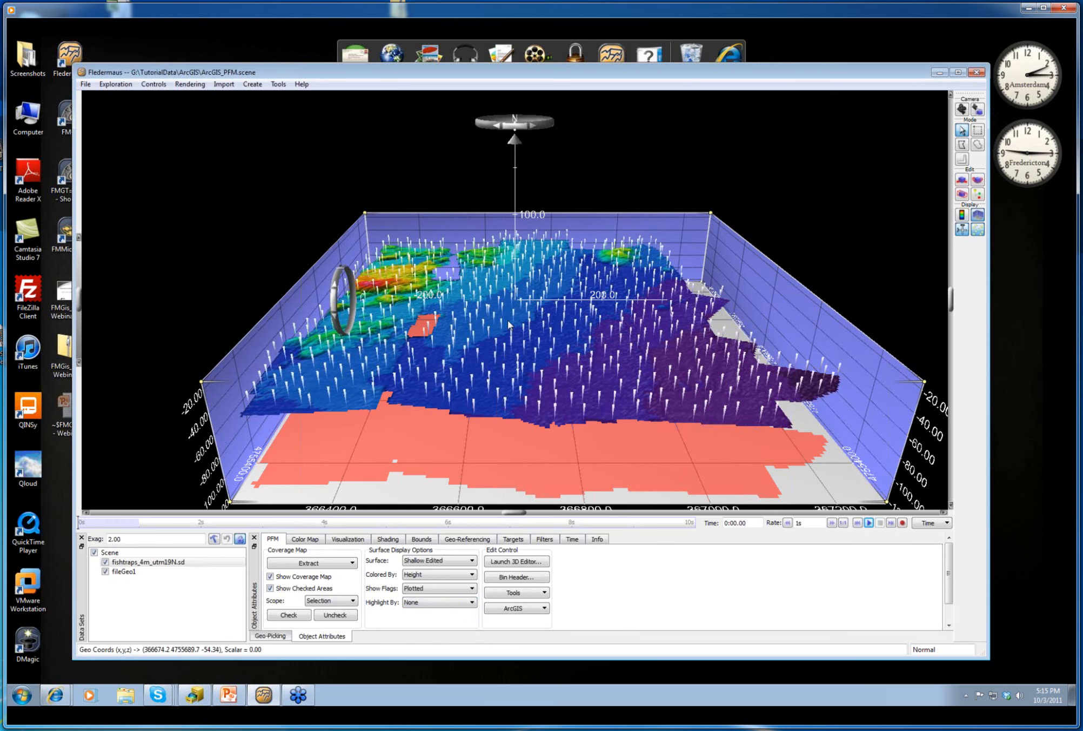
scroll(507, 323, "up", 2)
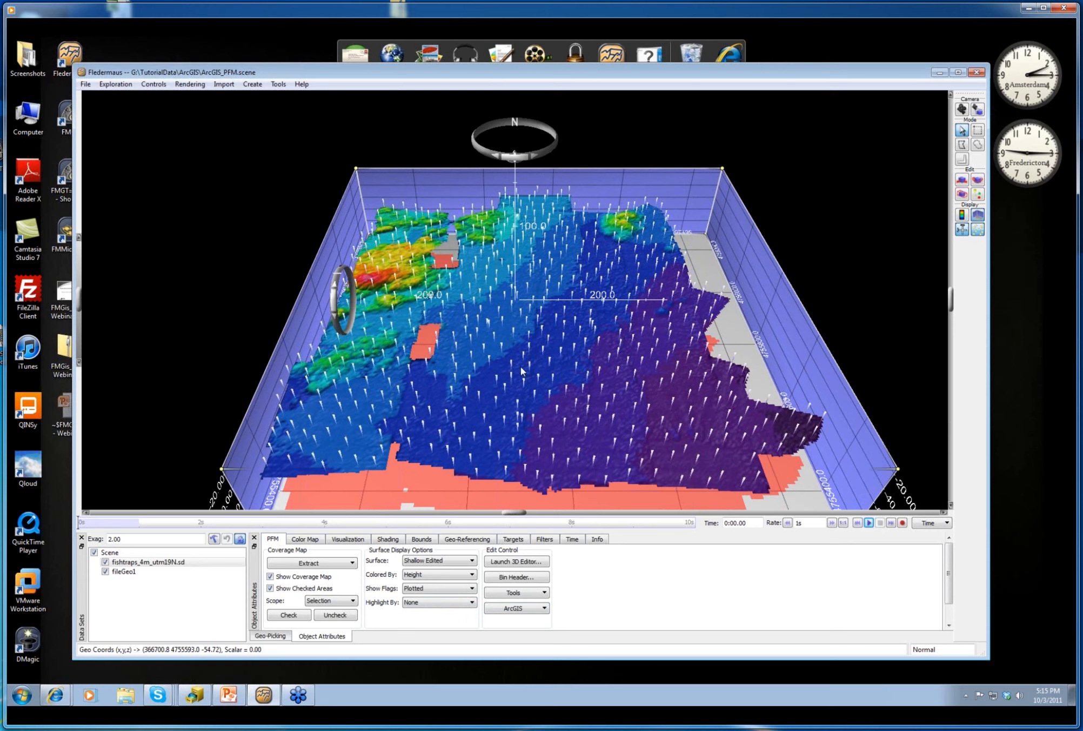
Connect the fileGeo1 workspace to its file geodatabase.
left_click(130, 574)
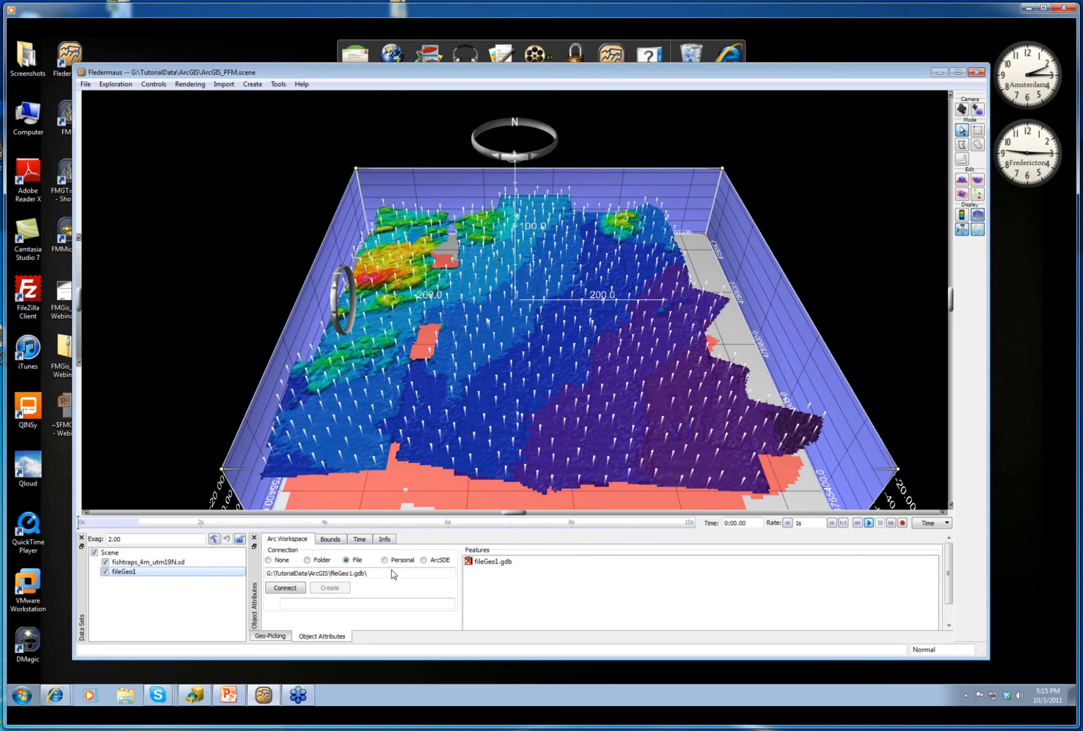
left_click(292, 588)
Start a soundings transfer to ArcGIS from fishtraps_4m_utm19N.sd, covering the entire PFM file, accepted soundings only, refined to plotted records.
left_click(180, 563)
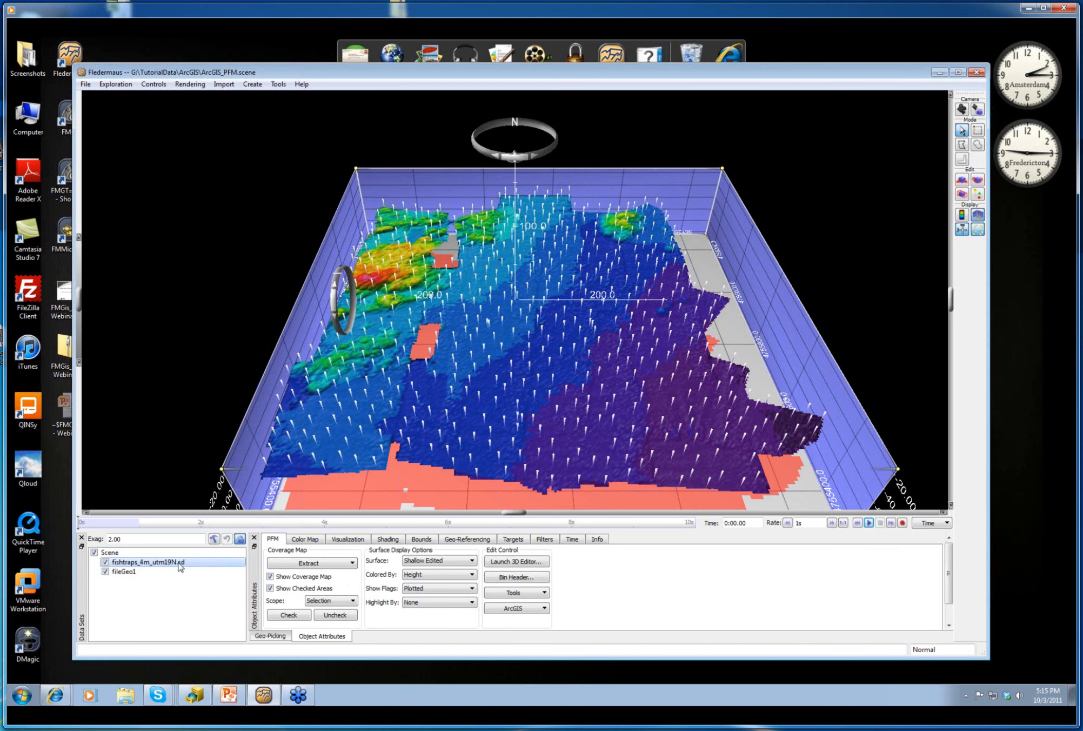
left_click(529, 612)
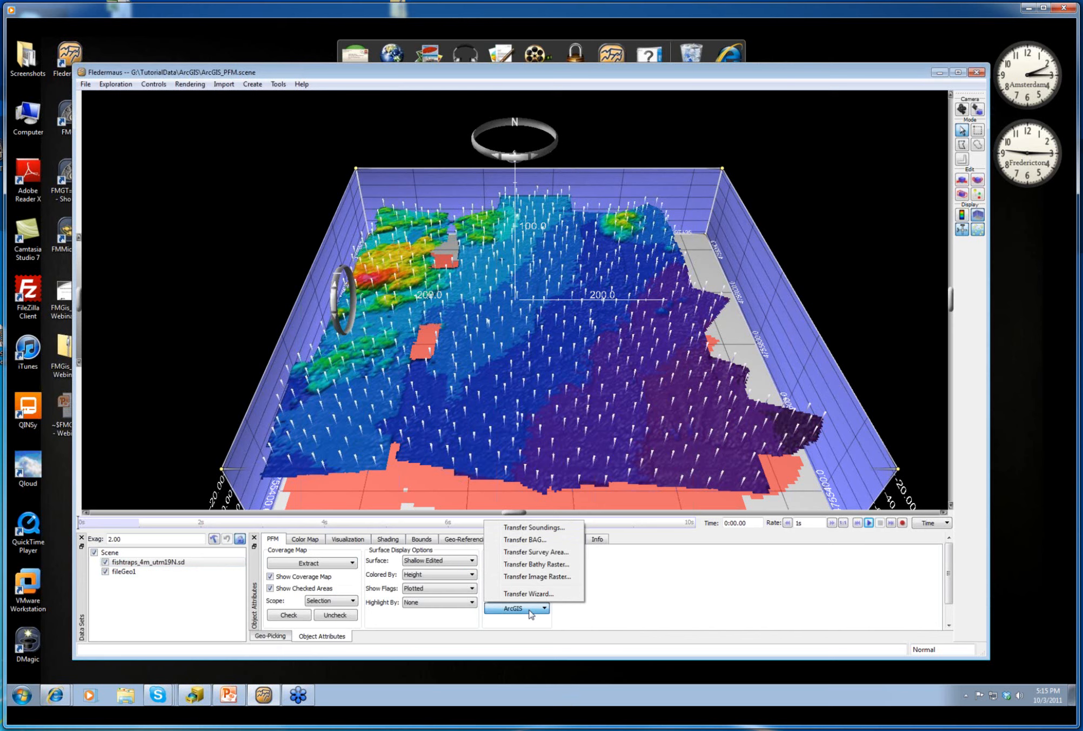
left_click(534, 528)
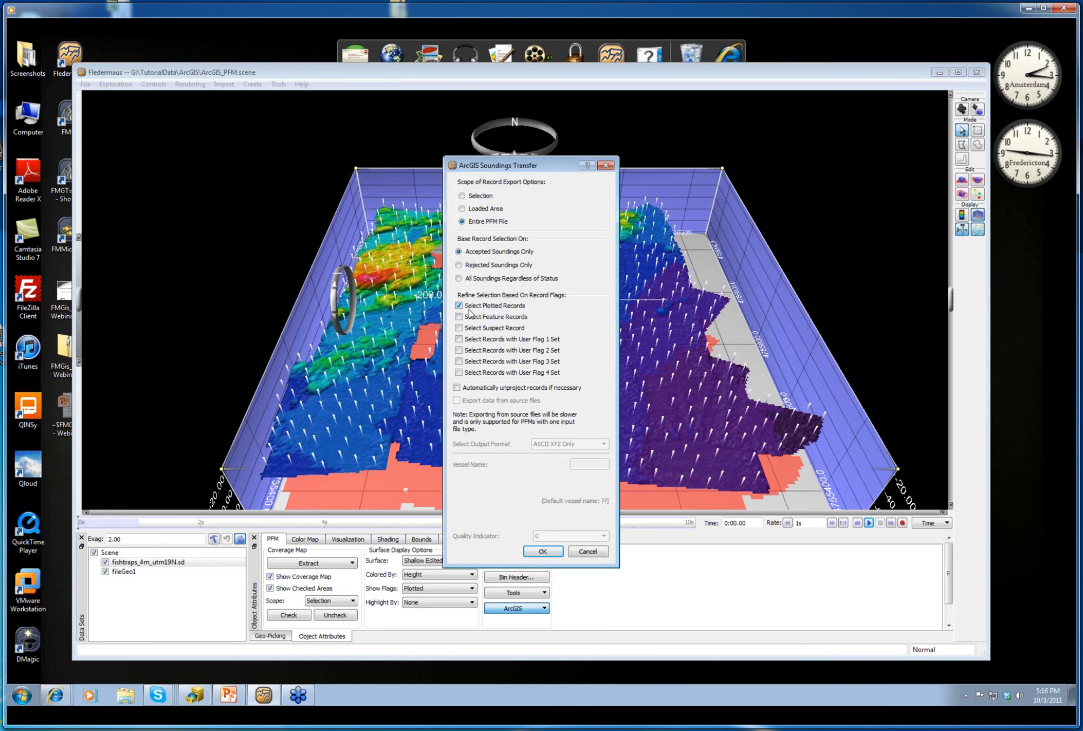
left_click(543, 551)
Name the transferred soundings plotted and send them to the fileGeo1 connection.
left_click_drag(476, 252, 400, 252)
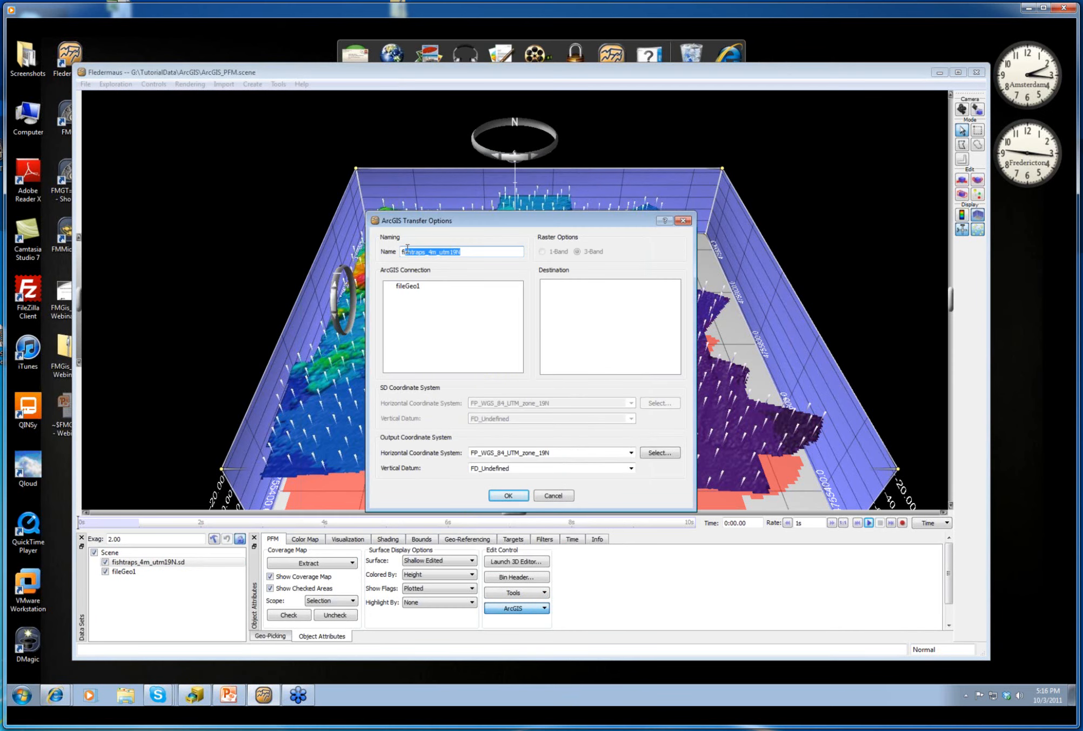
type("plotted")
left_click(409, 288)
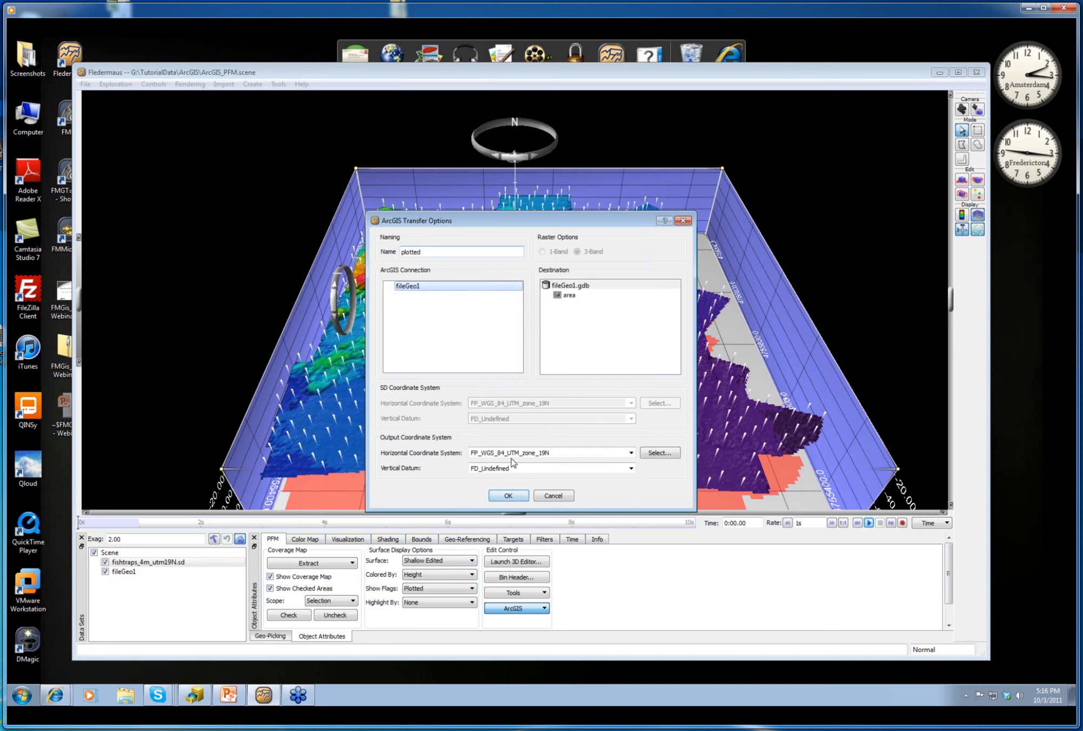
left_click(508, 496)
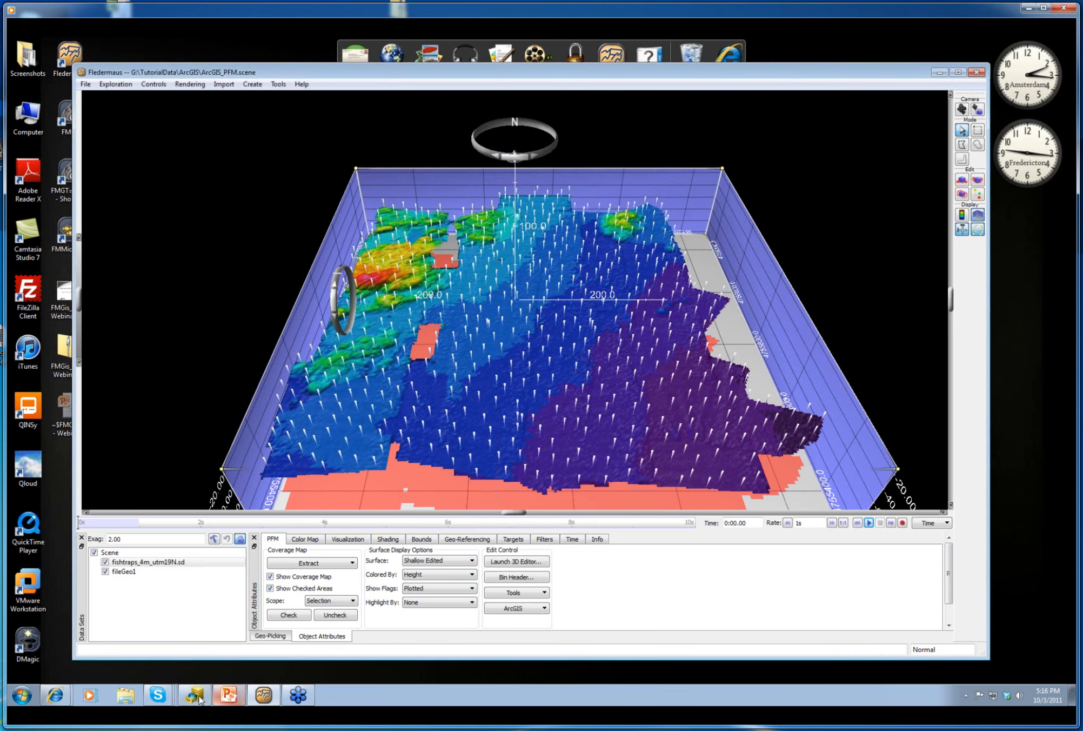
Switch to ArcCatalog, refresh the fileGeo1 geodatabase and preview its plotted feature class.
mouse_move(193, 698)
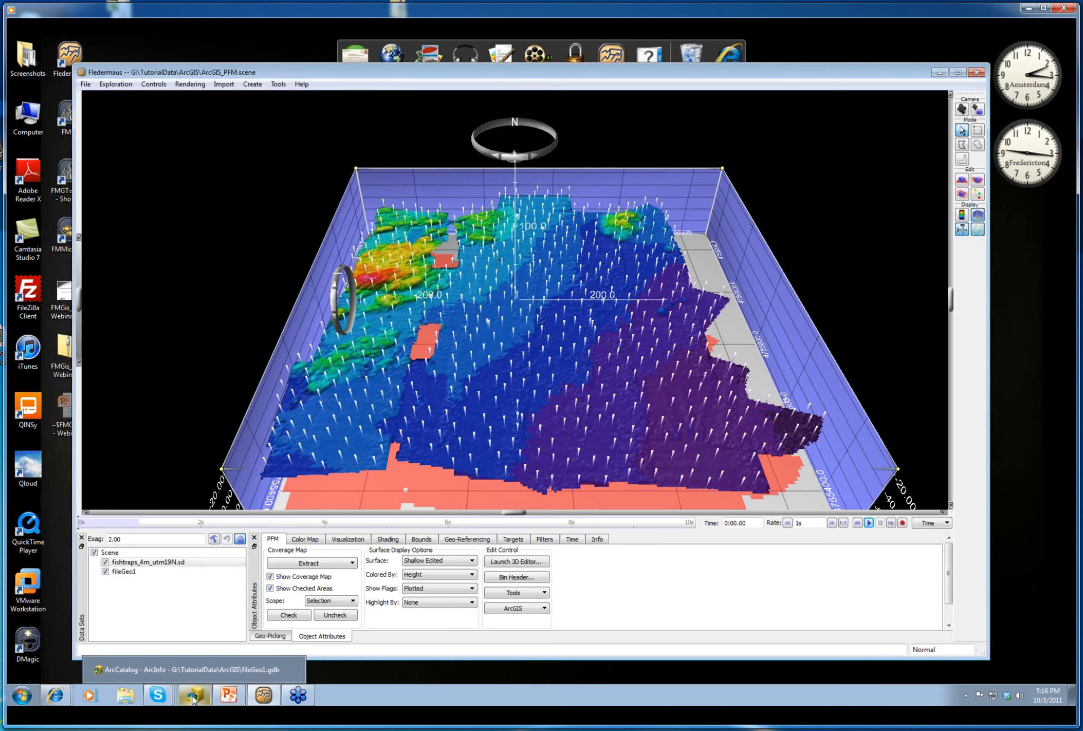
left_click(193, 698)
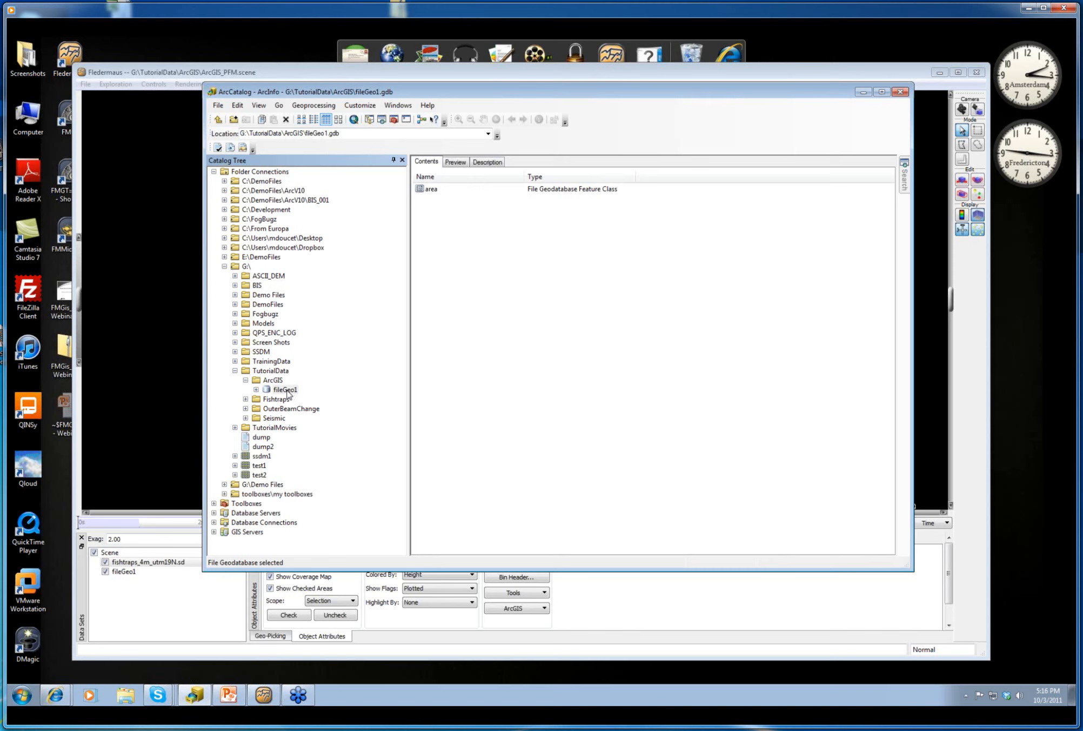
right_click(287, 393)
left_click(292, 445)
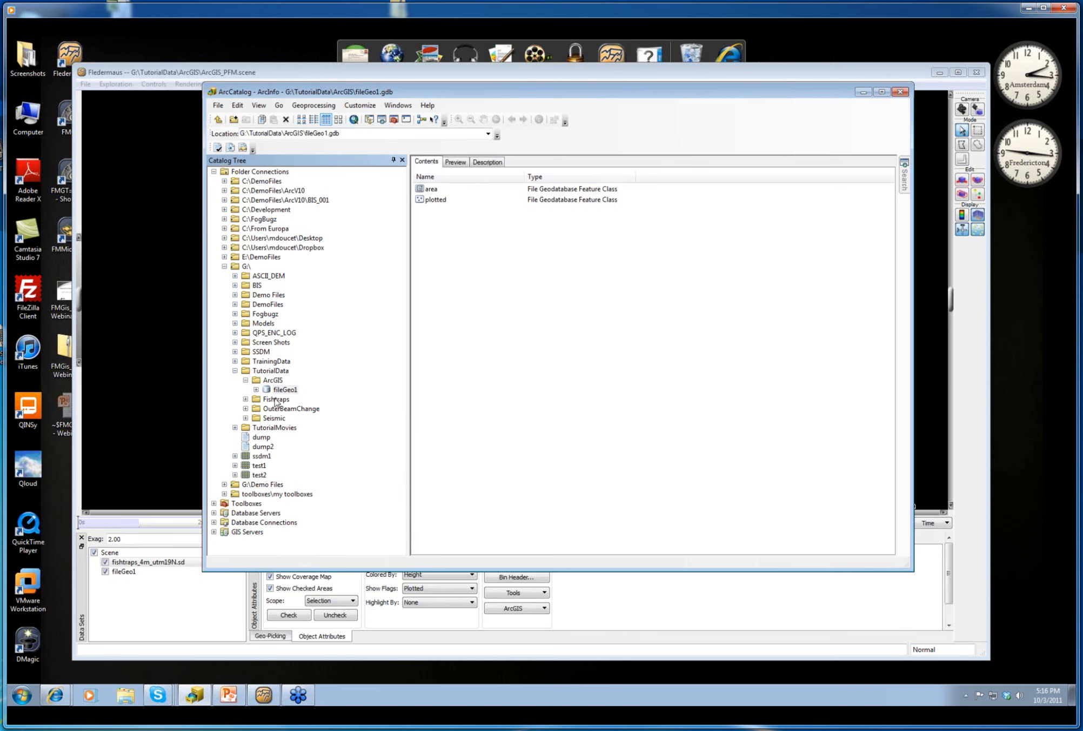
left_click(256, 390)
left_click(298, 409)
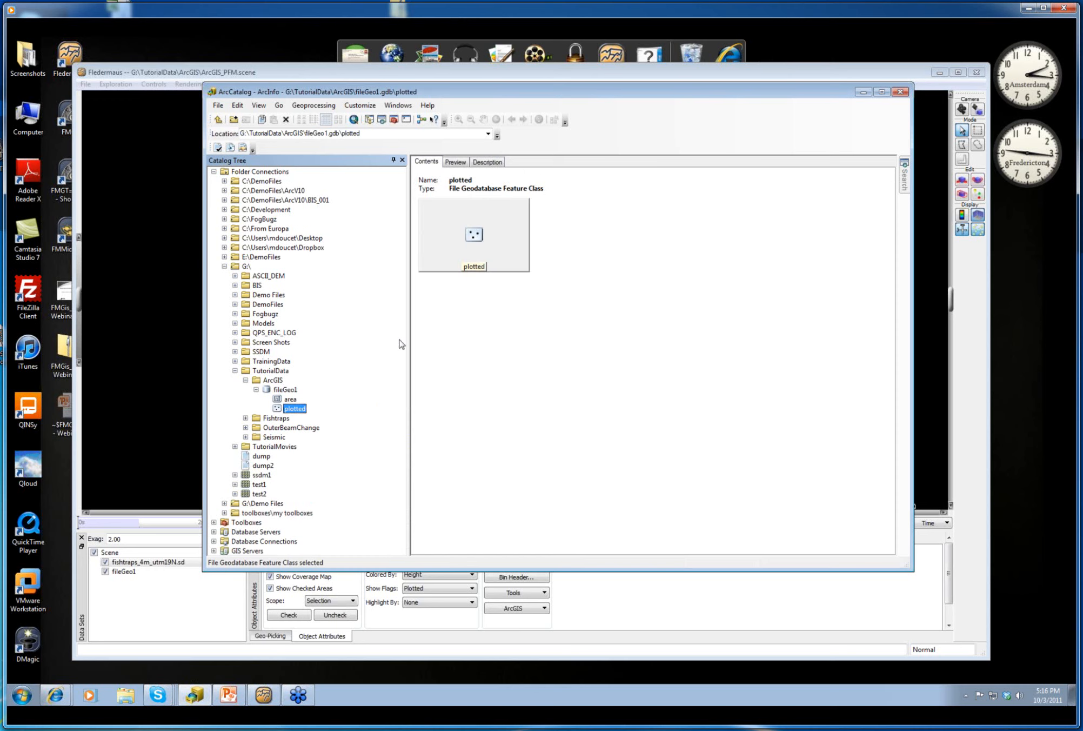
left_click(456, 163)
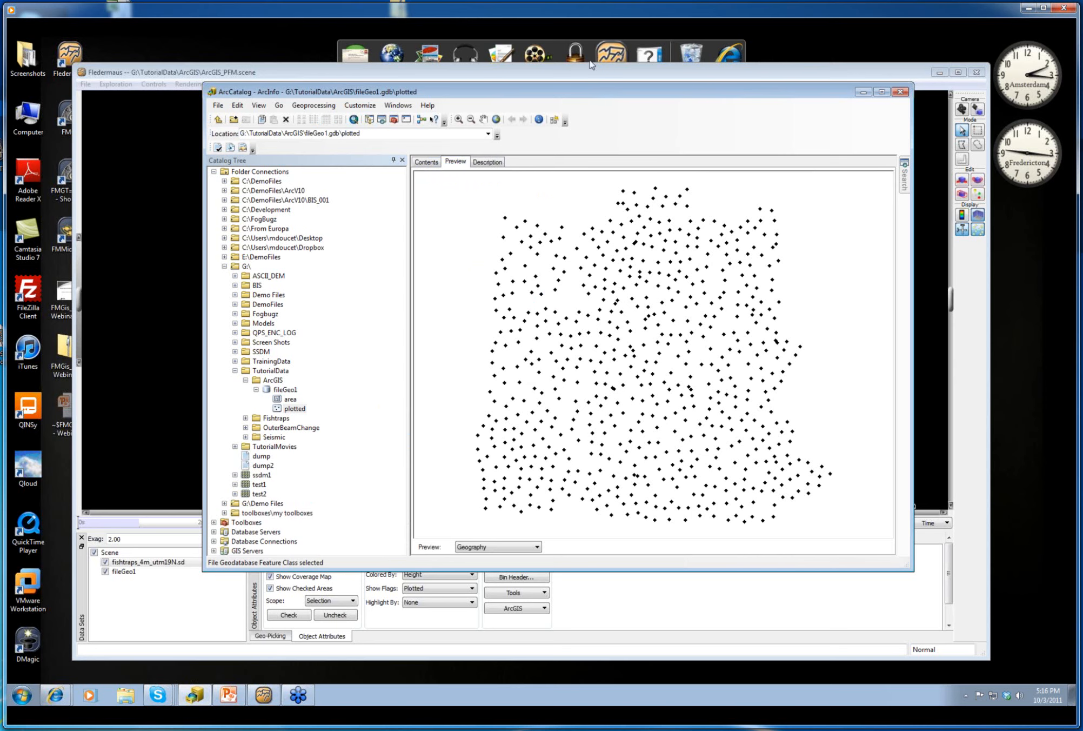
Return to Fledermaus and transfer the surface as a bathymetry raster named bathy to the fileGeo1 connection.
left_click(568, 74)
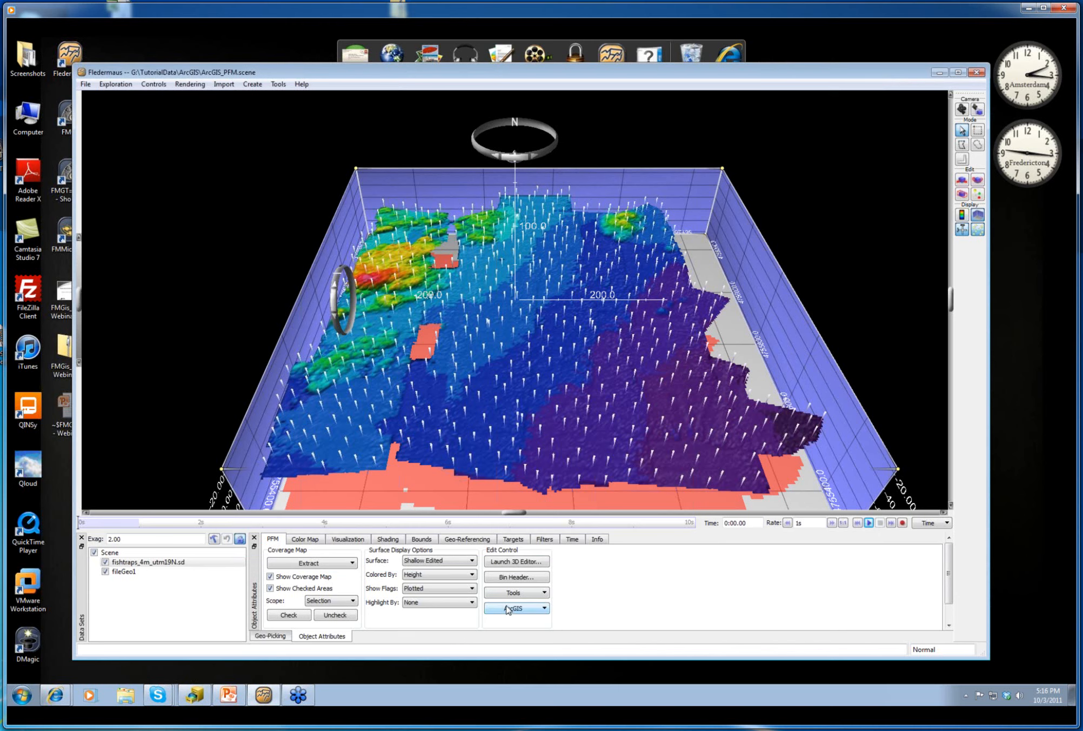
left_click(528, 611)
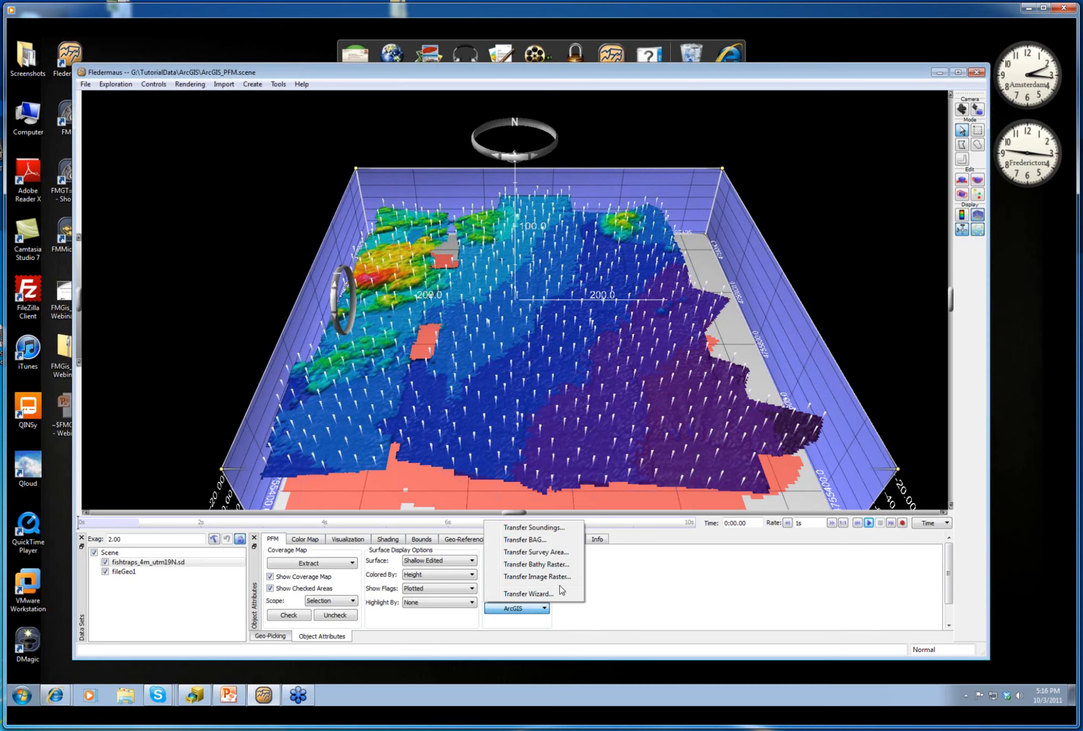
left_click(549, 576)
left_click_drag(484, 252, 377, 255)
type("bathy")
left_click(405, 285)
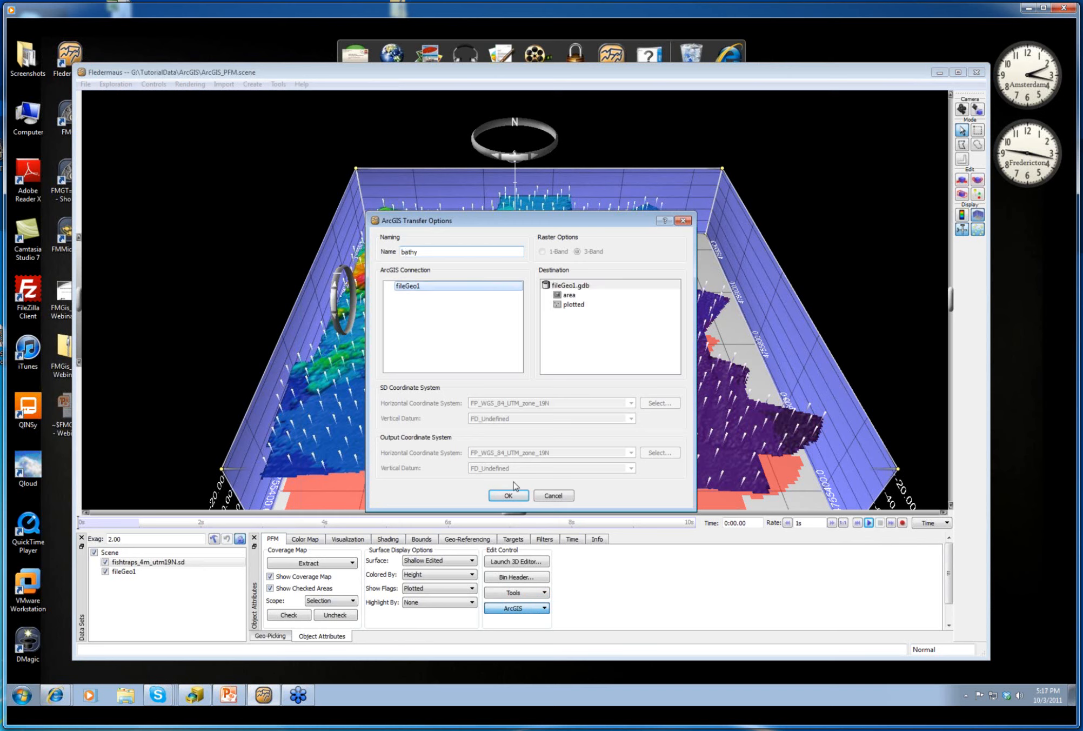
left_click(508, 495)
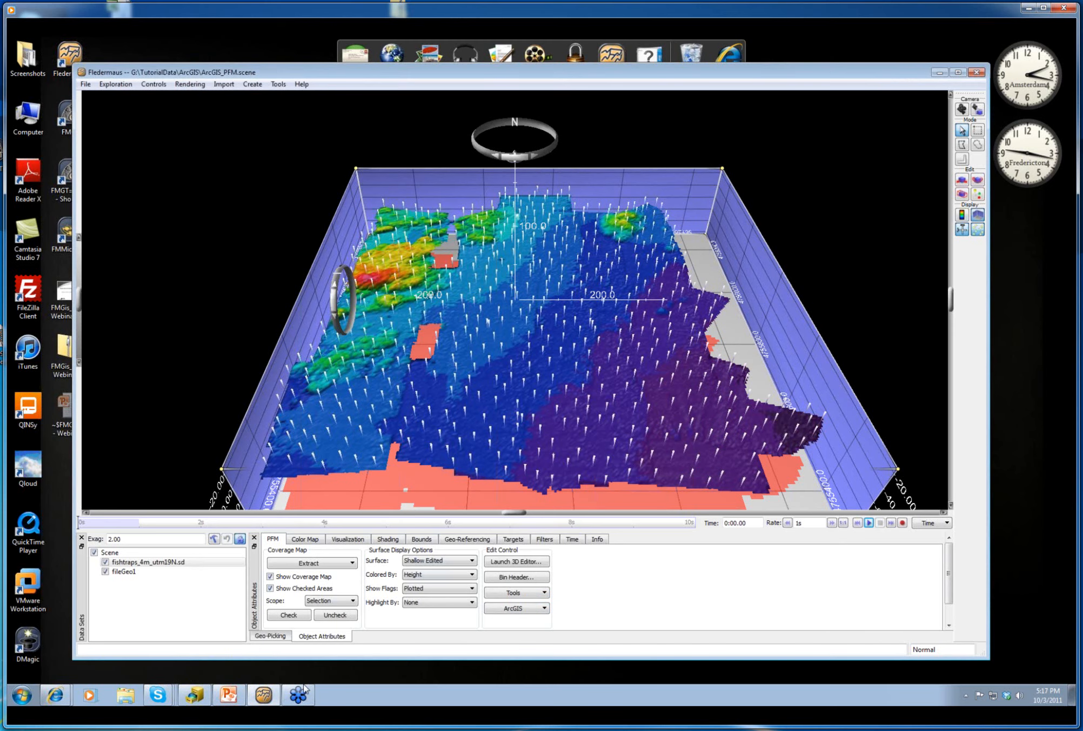
Switch to ArcCatalog, refresh fileGeo1 and preview the bathy raster dataset.
left_click(196, 696)
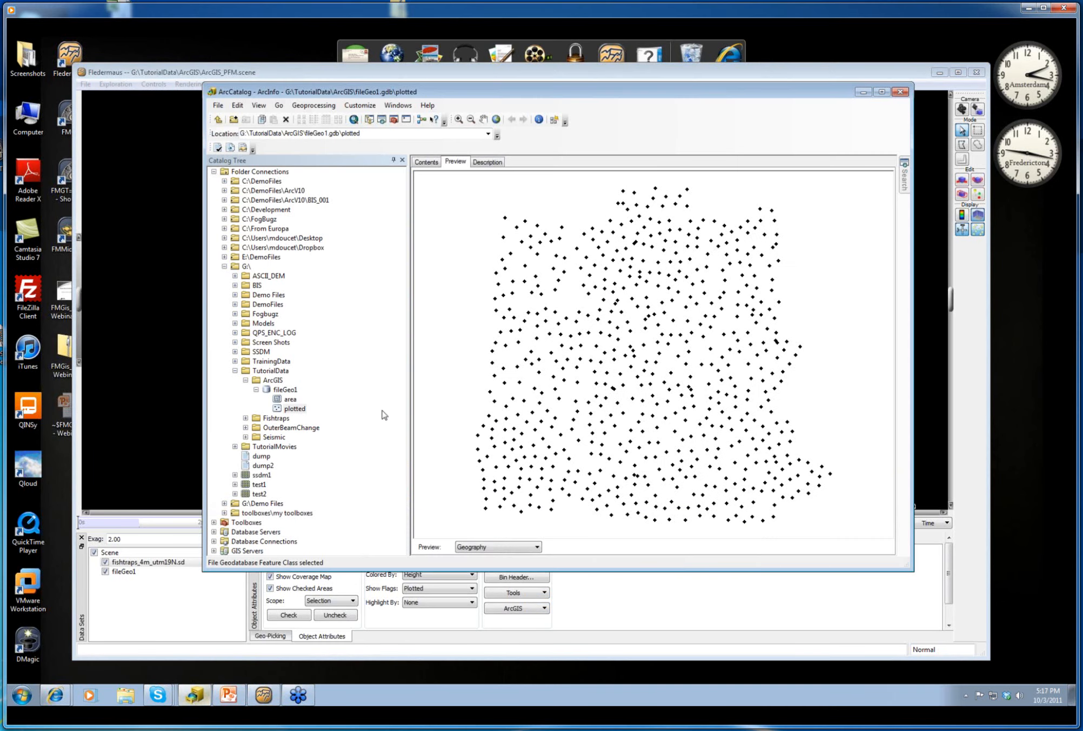
left_click(284, 389)
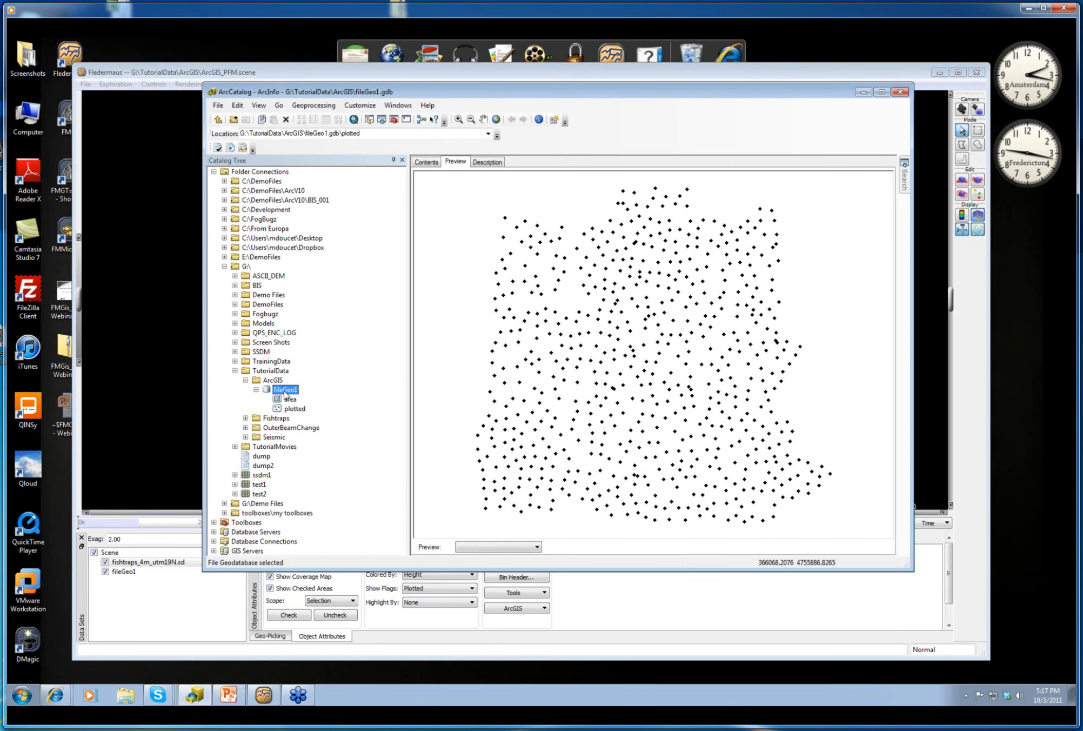
right_click(284, 389)
left_click(316, 443)
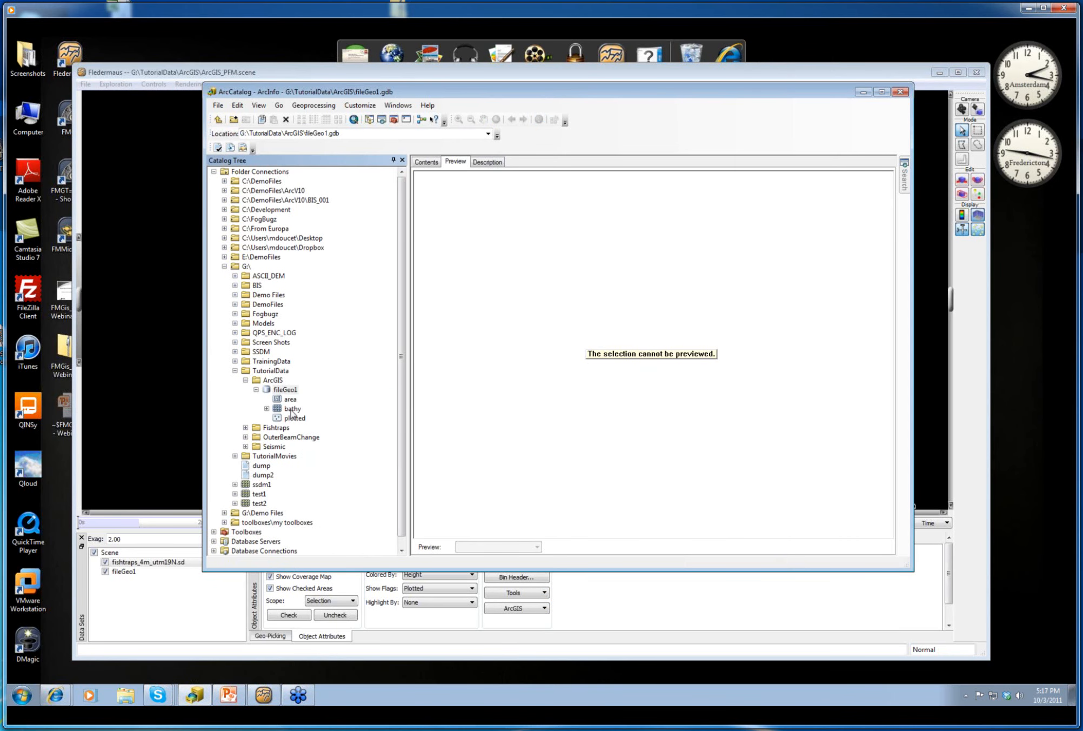
left_click(292, 410)
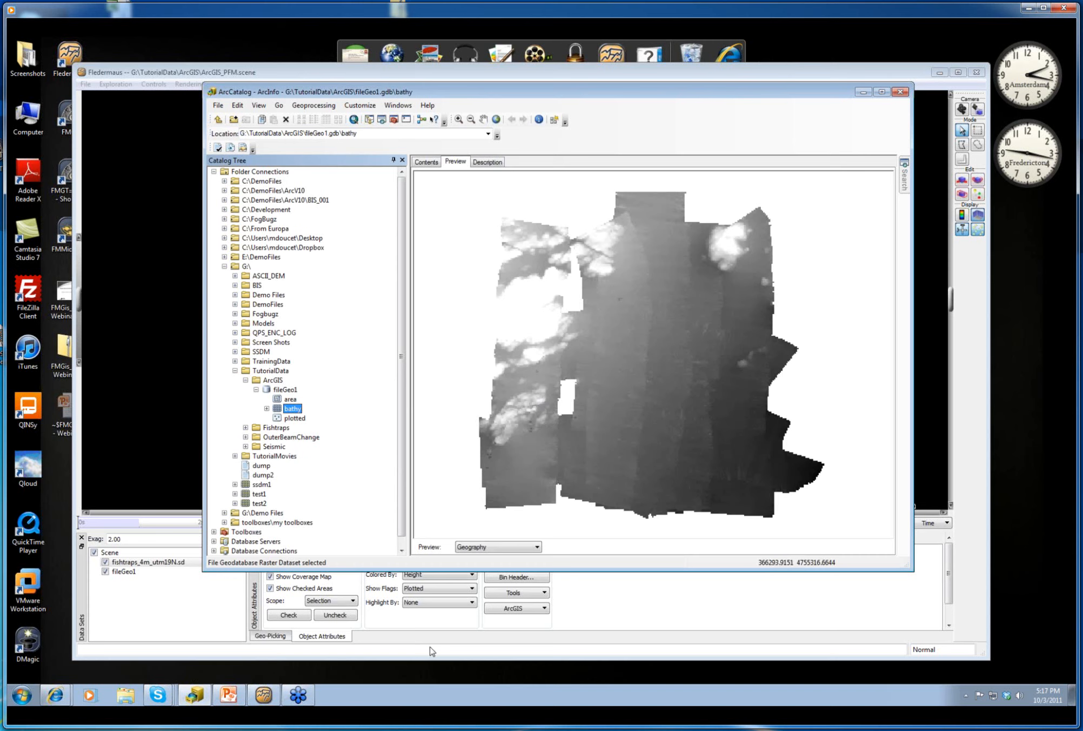
Return to Fledermaus, check the fileGeo1 contents, and set the shown flags of fishtraps_4m_utm19N.sd to None.
left_click(271, 72)
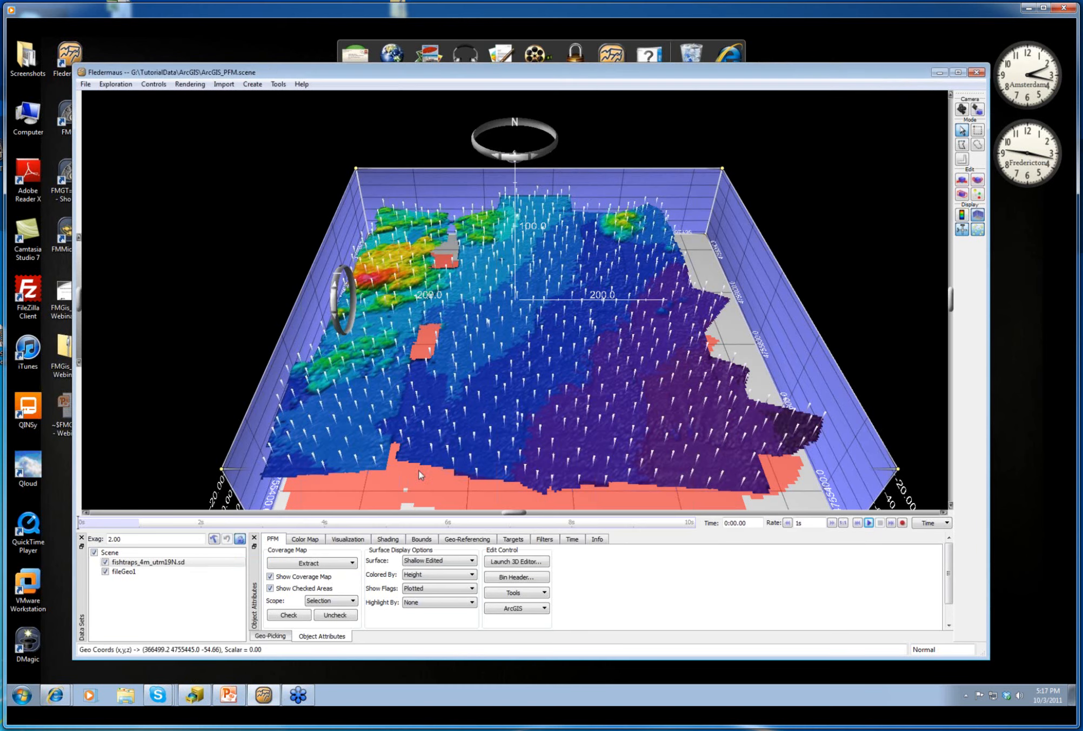
left_click(124, 571)
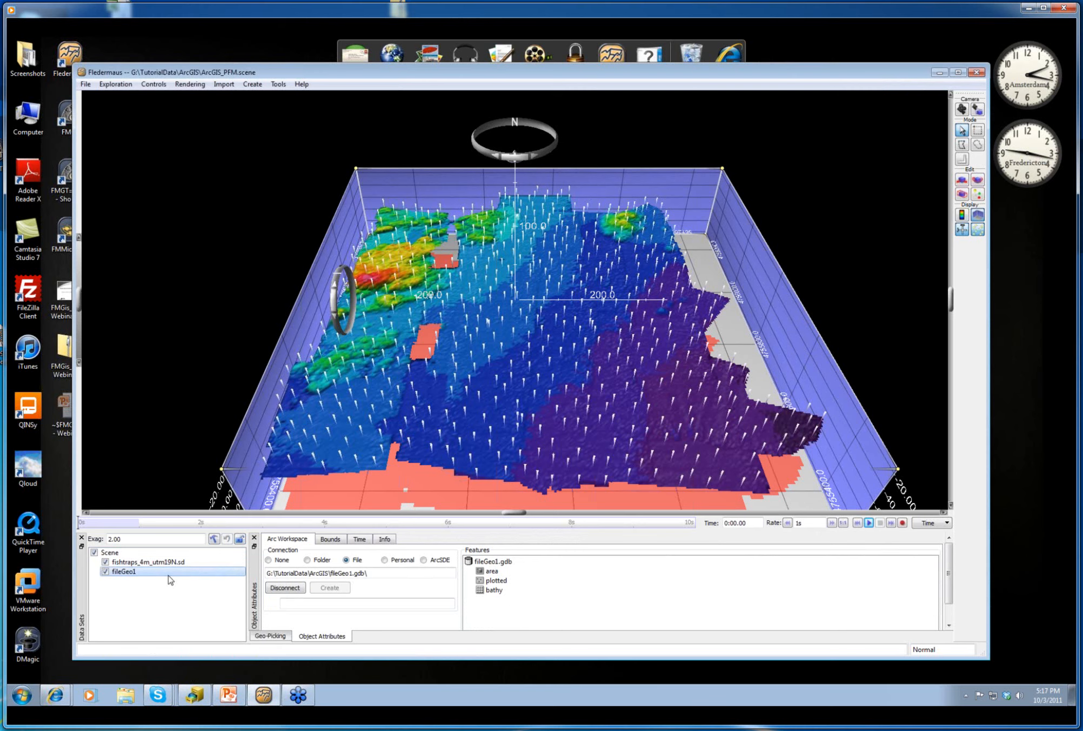
left_click(148, 562)
left_click(443, 588)
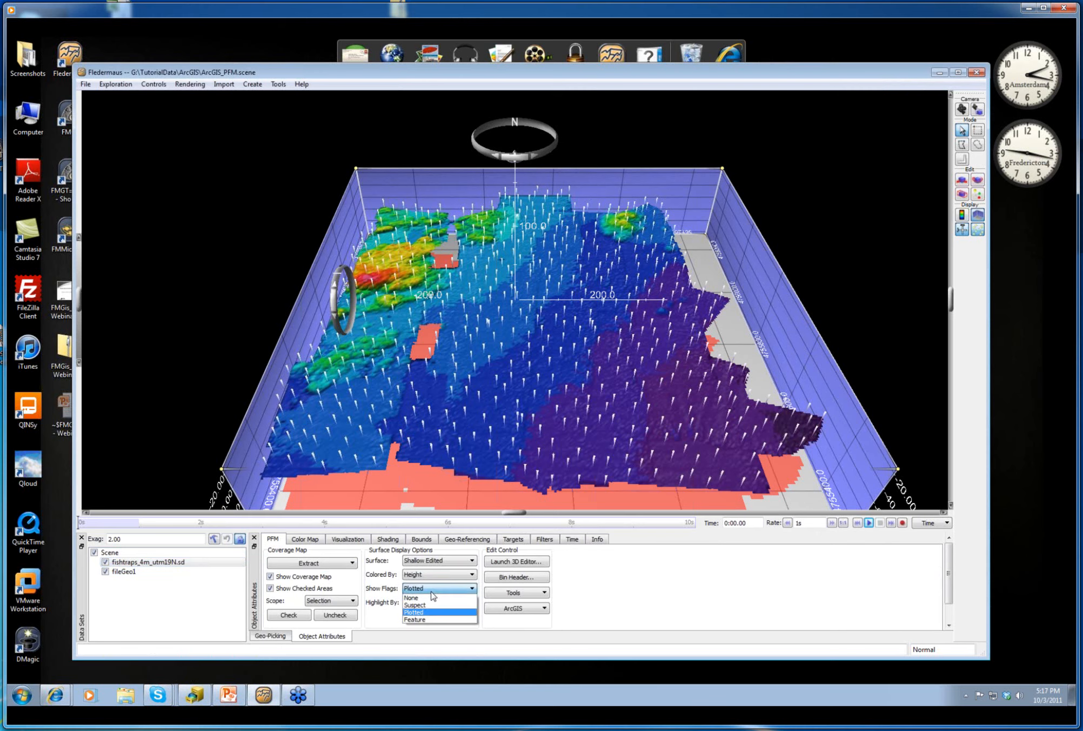
left_click(431, 598)
Select the area feature in the fileGeo1 workspace, and switch to ArcCatalog to preview the area feature class.
left_click(142, 571)
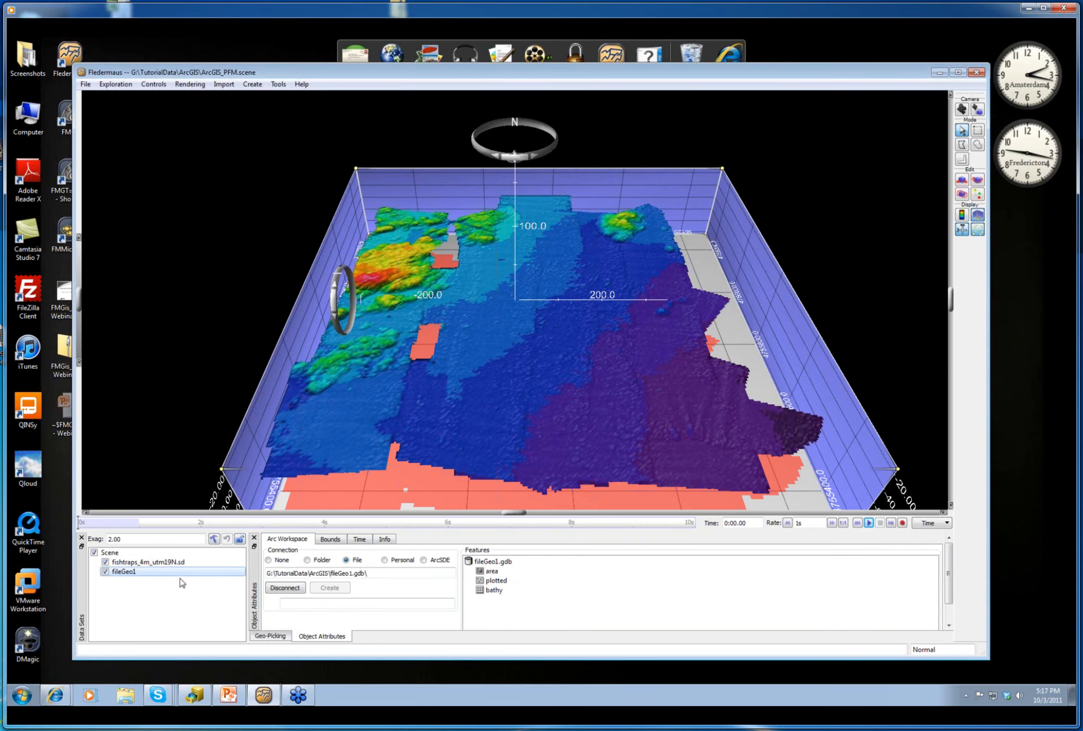
left_click(493, 571)
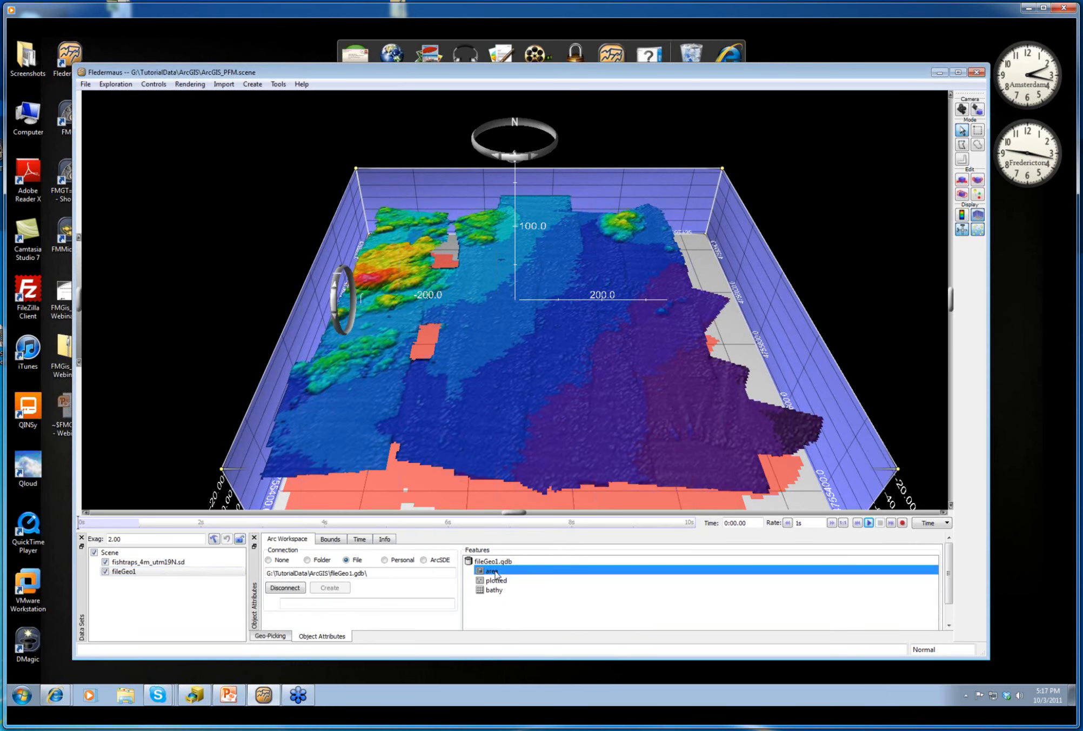
right_click(496, 574)
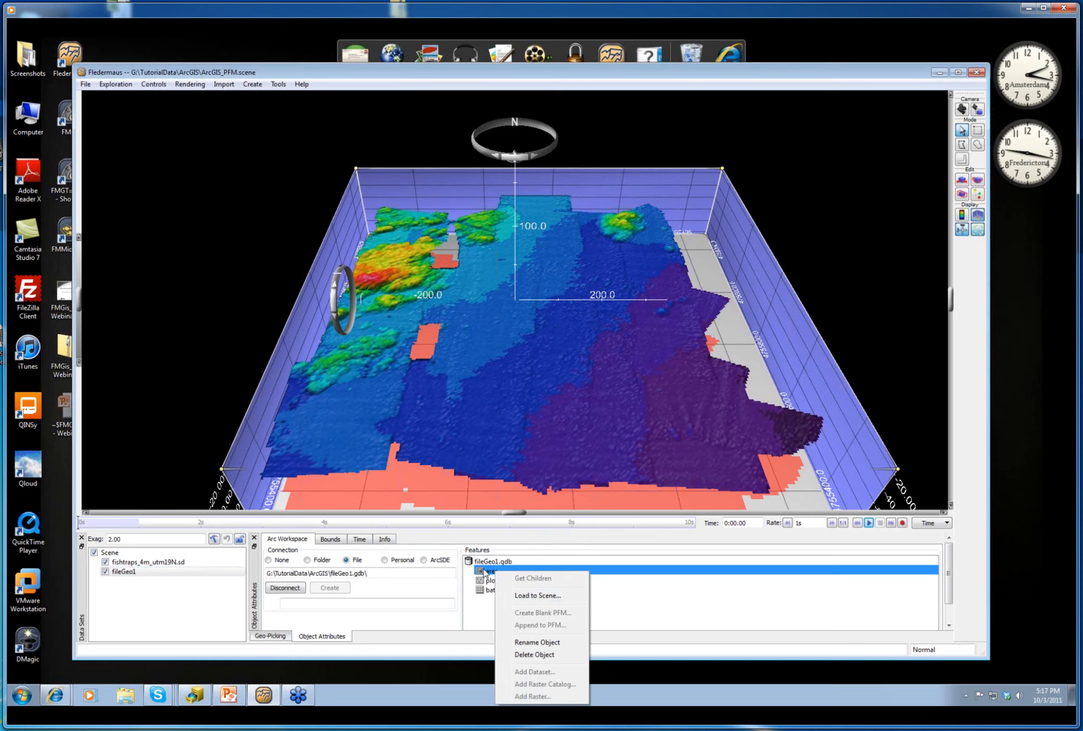
left_click(198, 696)
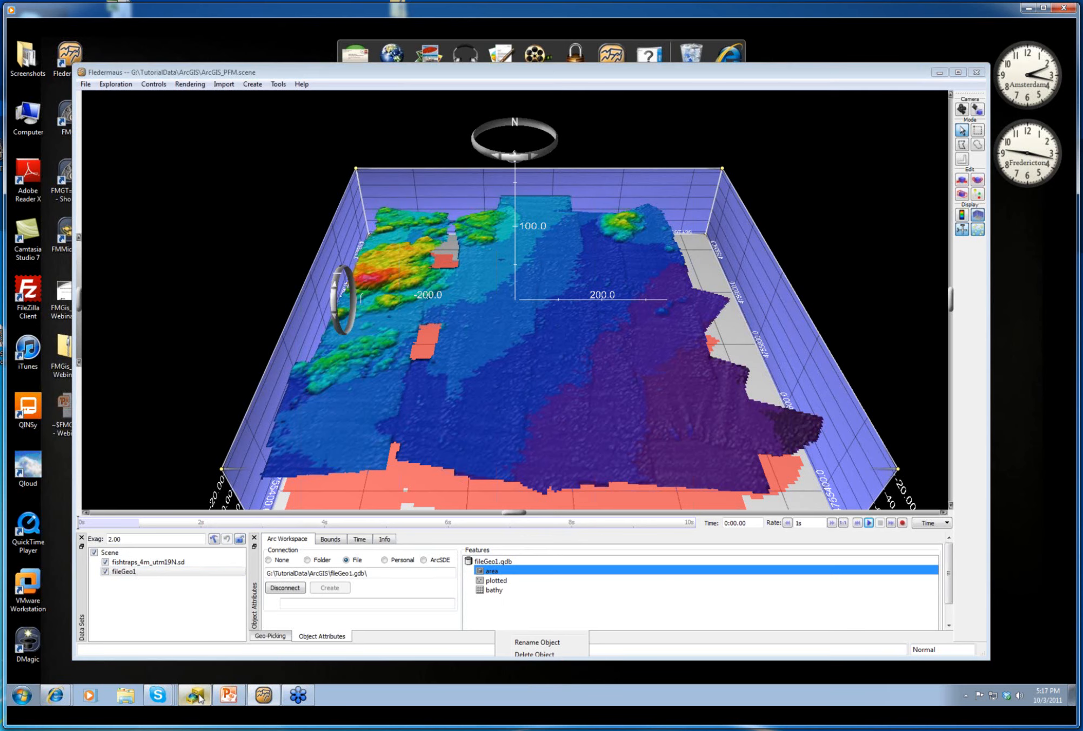
left_click(285, 399)
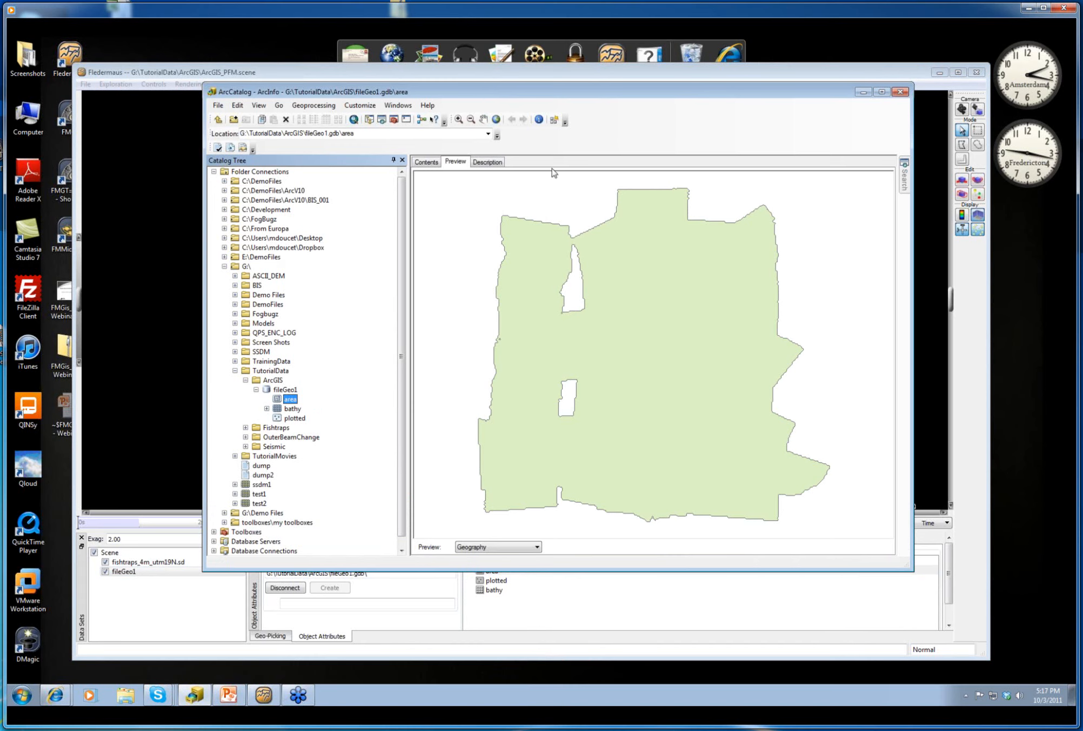
Switch back to Fledermaus, load the area feature class into the scene as an interpretation, and inspect it under fileGeo1.
left_click(497, 75)
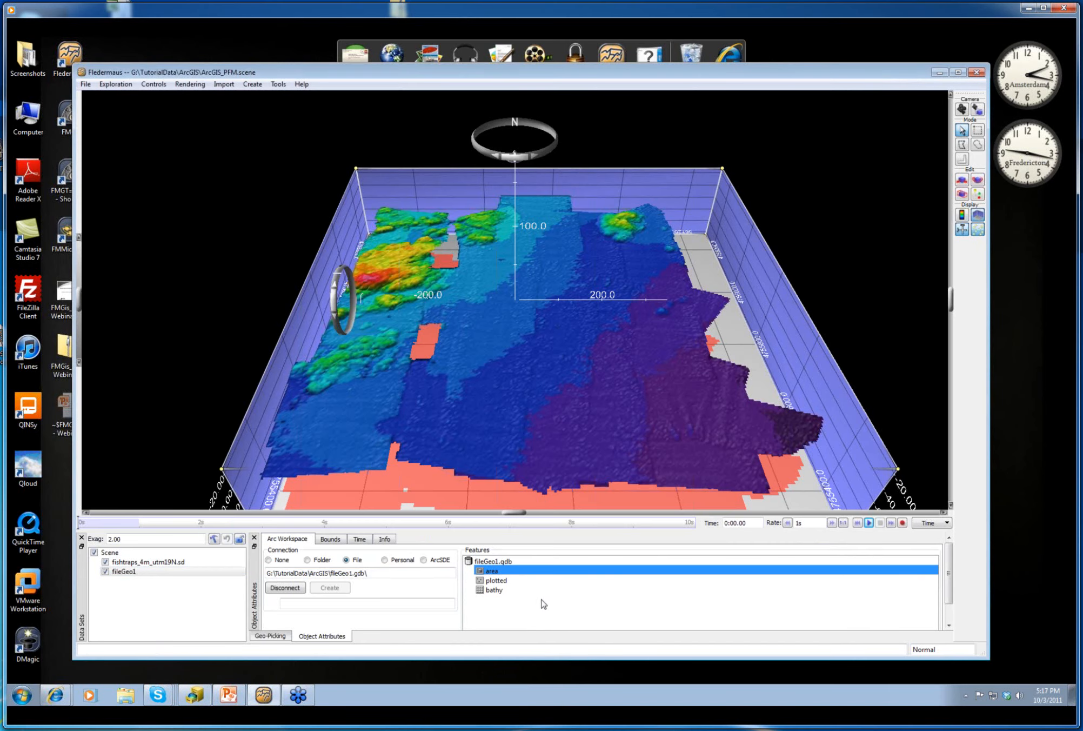
right_click(493, 571)
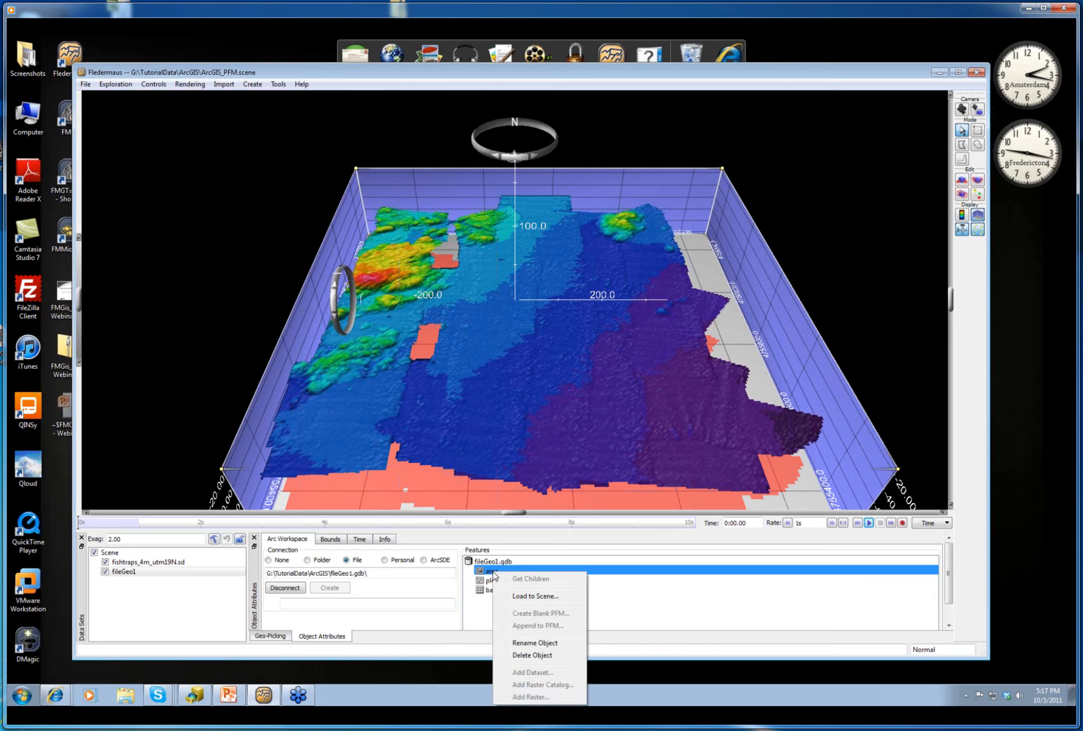
left_click(535, 595)
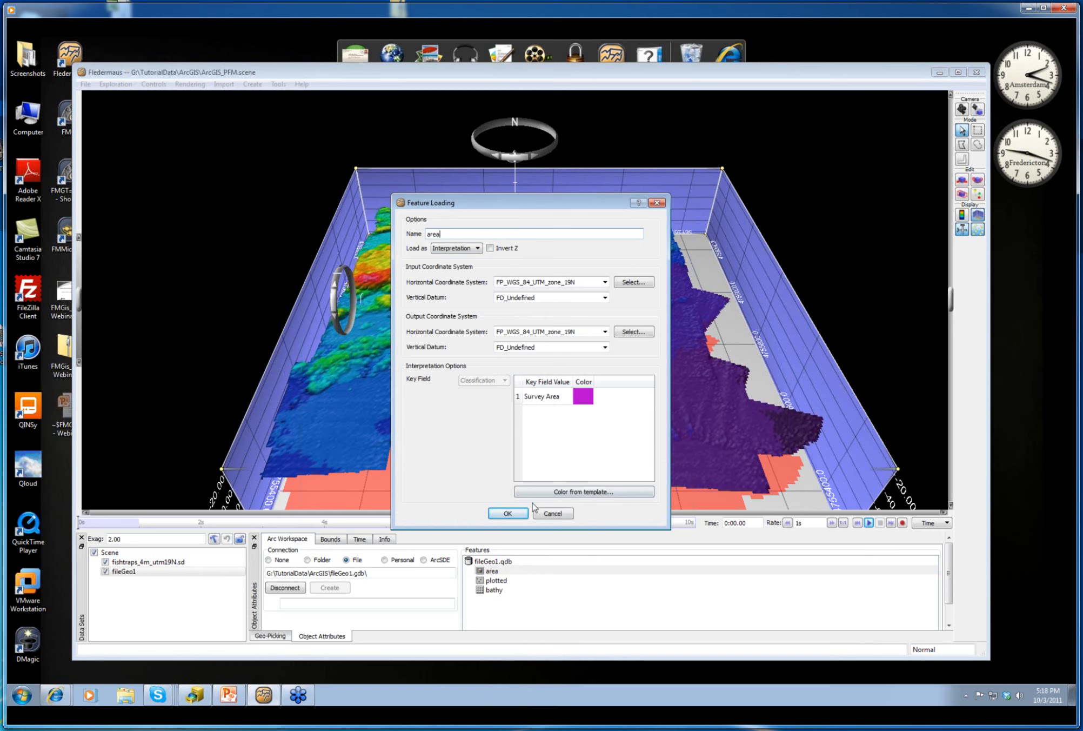
left_click(507, 513)
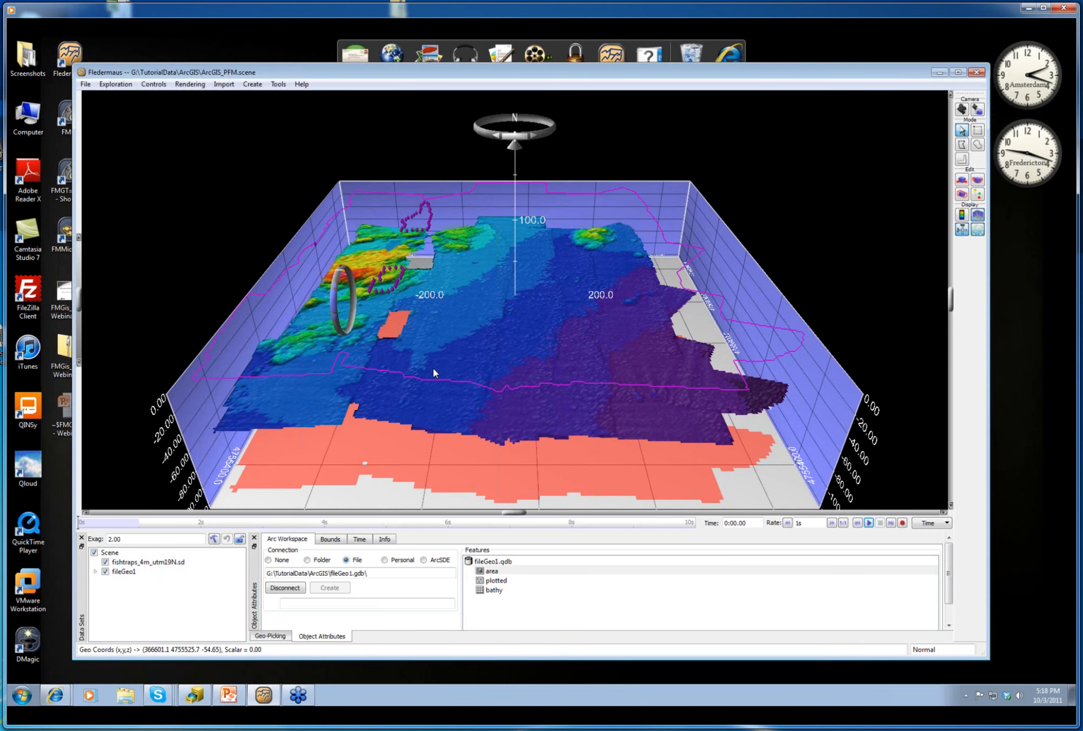
left_click_drag(434, 367, 365, 413)
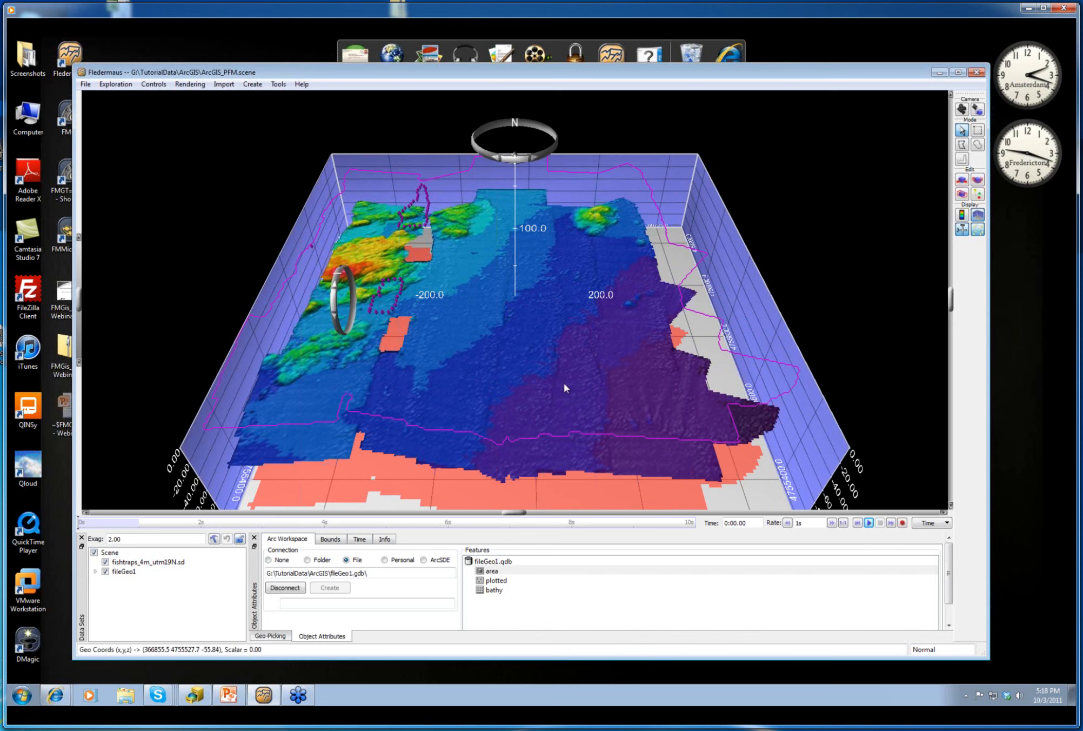
left_click(95, 572)
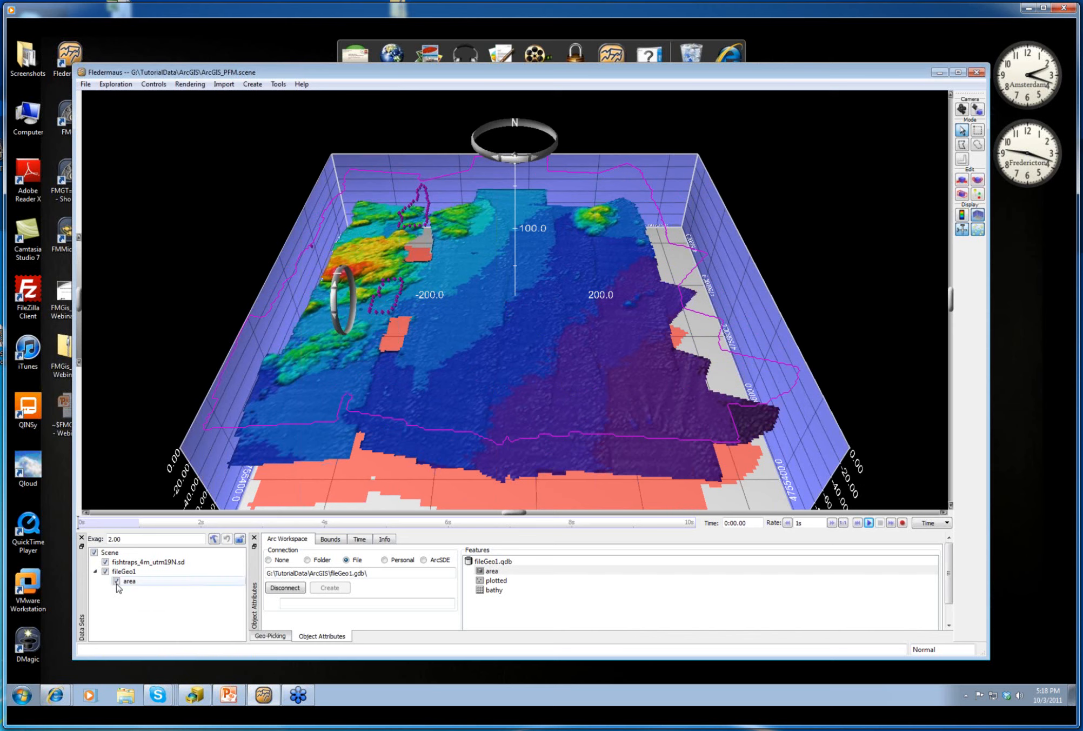
left_click(95, 572)
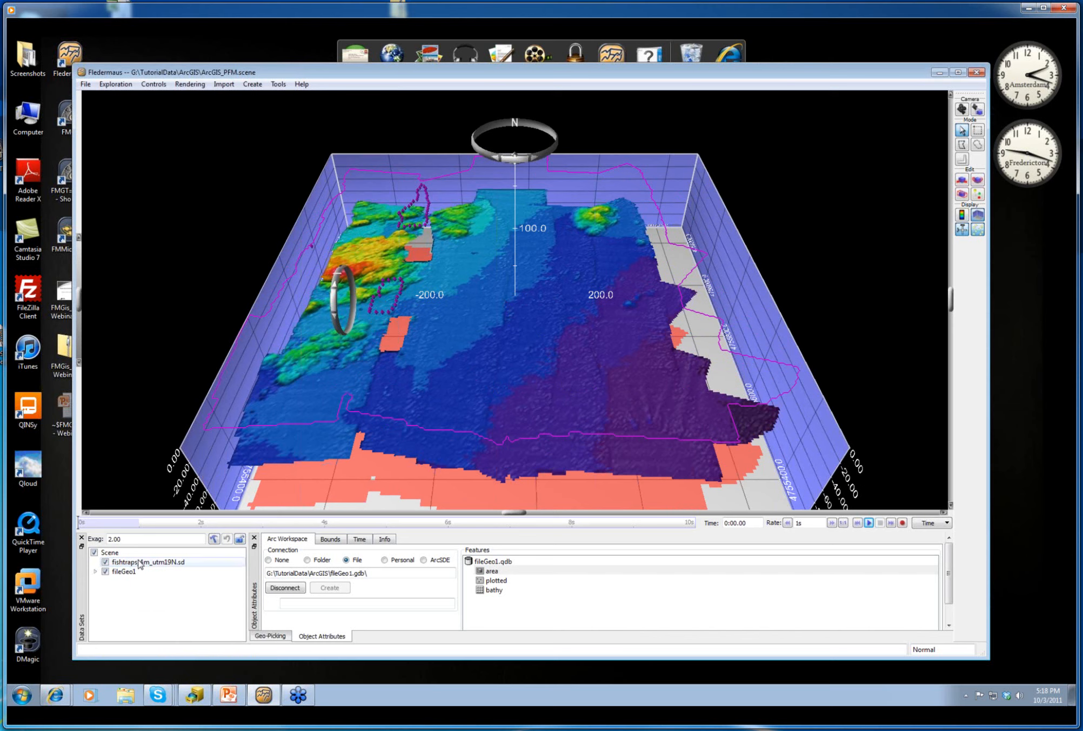
Extract a separate surface object from the fishtraps_4m_utm19N.sd PFM.
left_click(139, 563)
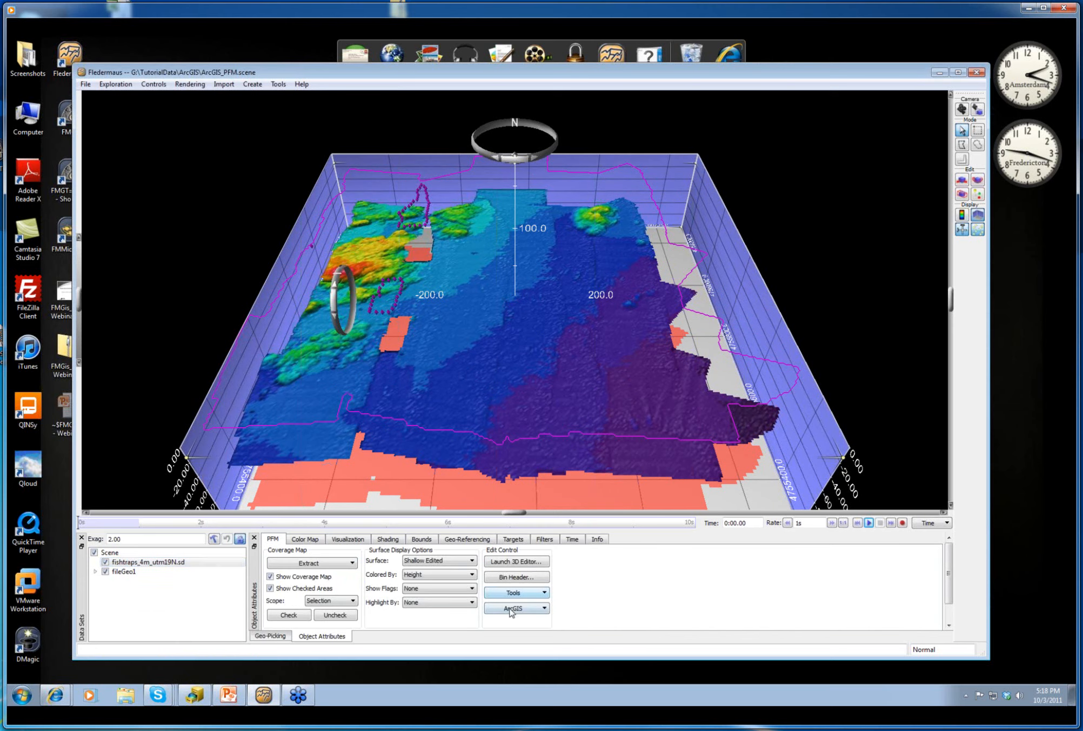
left_click(513, 608)
left_click(623, 605)
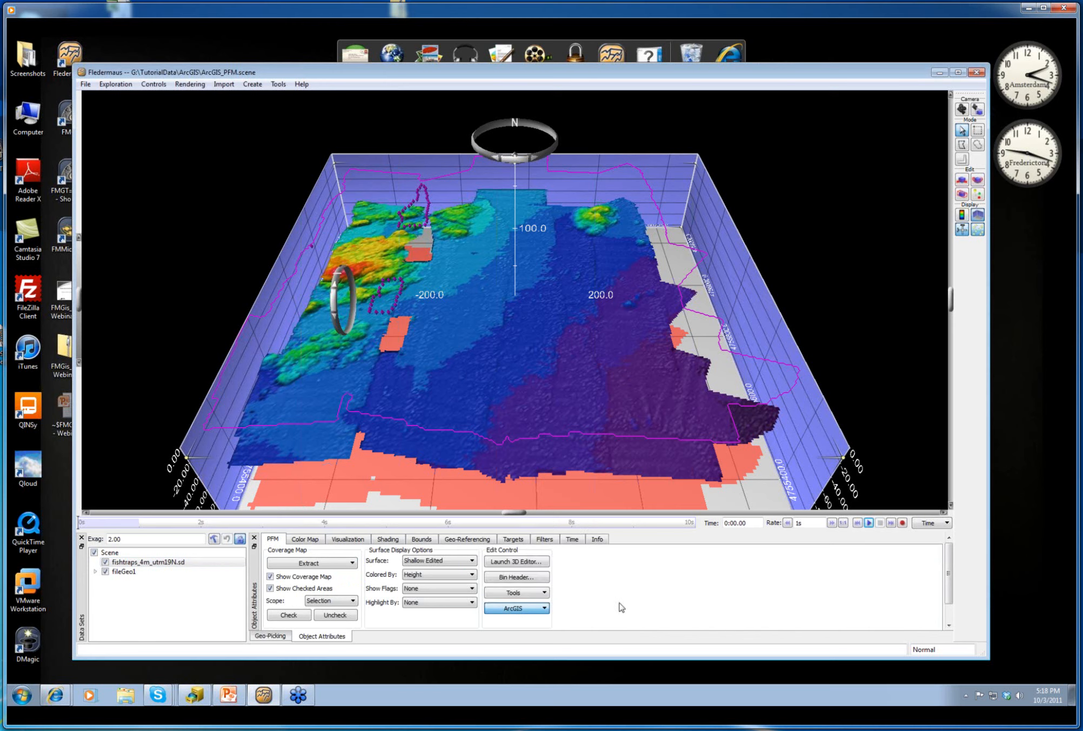
left_click(538, 594)
left_click(531, 458)
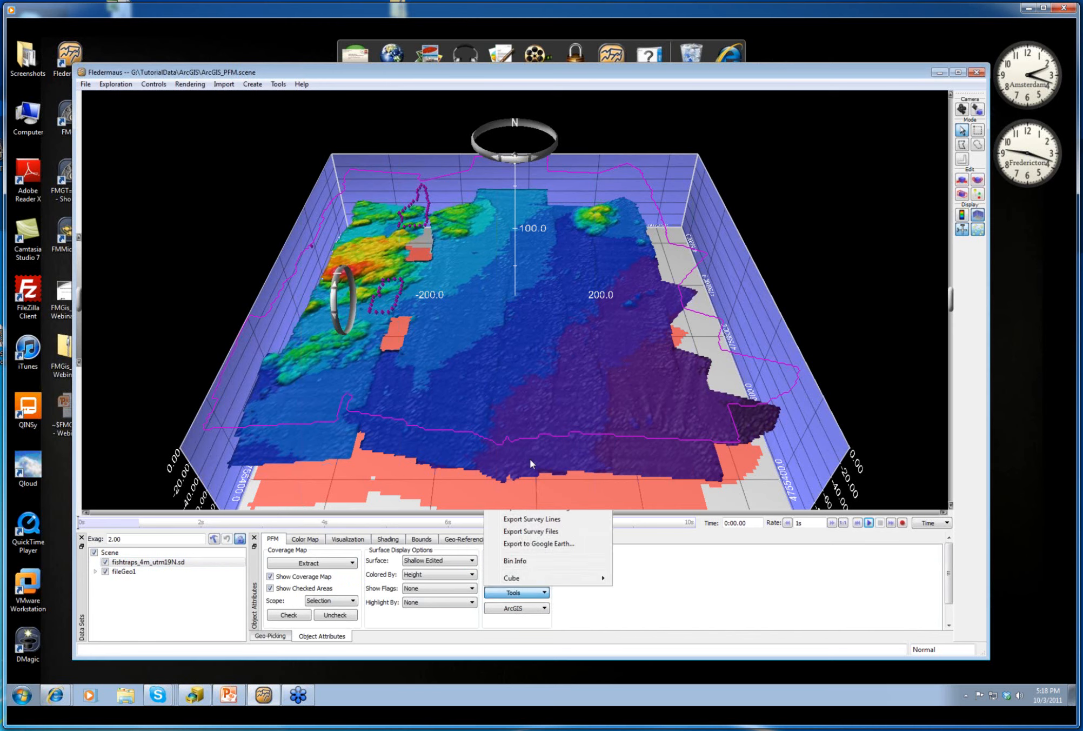
Hide the fishtraps_4m_utm19N.sd object and the area feature, leaving the extracted PFM surface displayed.
left_click(105, 561)
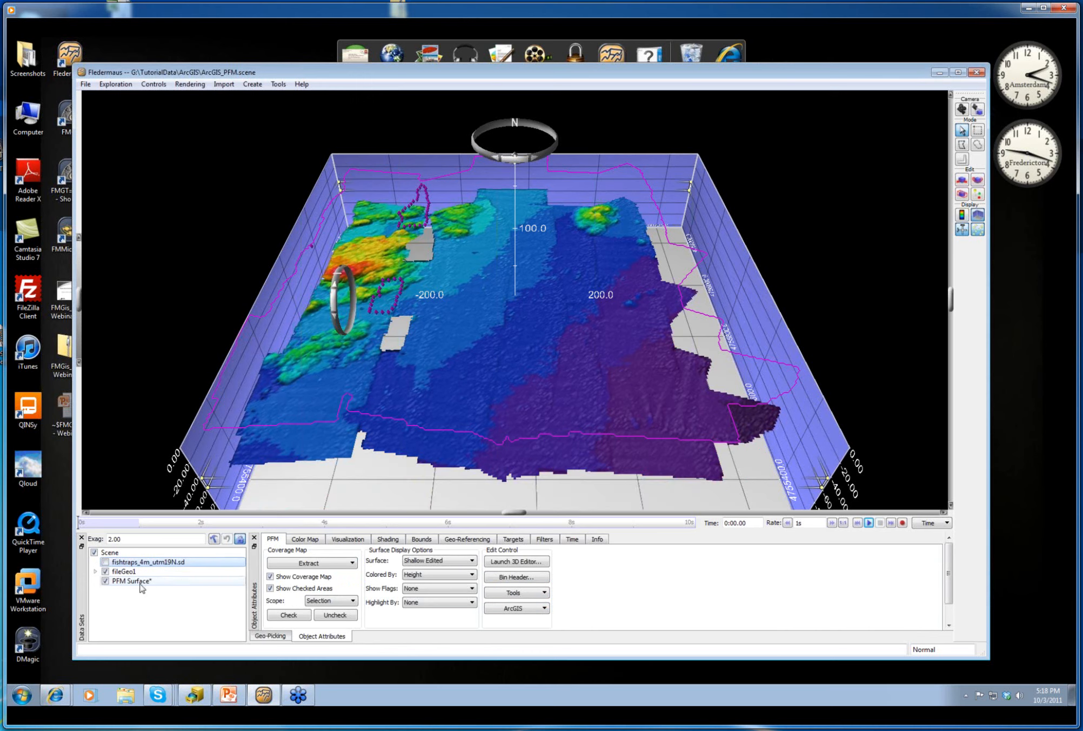
left_click(138, 581)
left_click(95, 570)
left_click(116, 582)
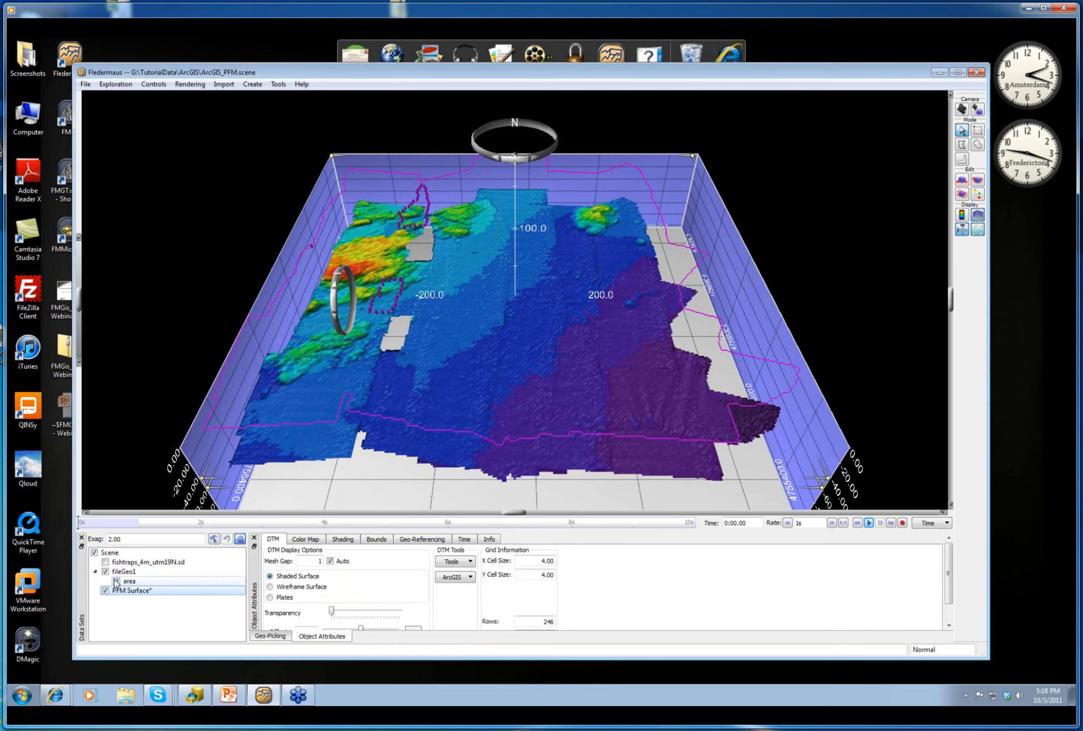
left_click(116, 581)
scroll(492, 325, "down", 3)
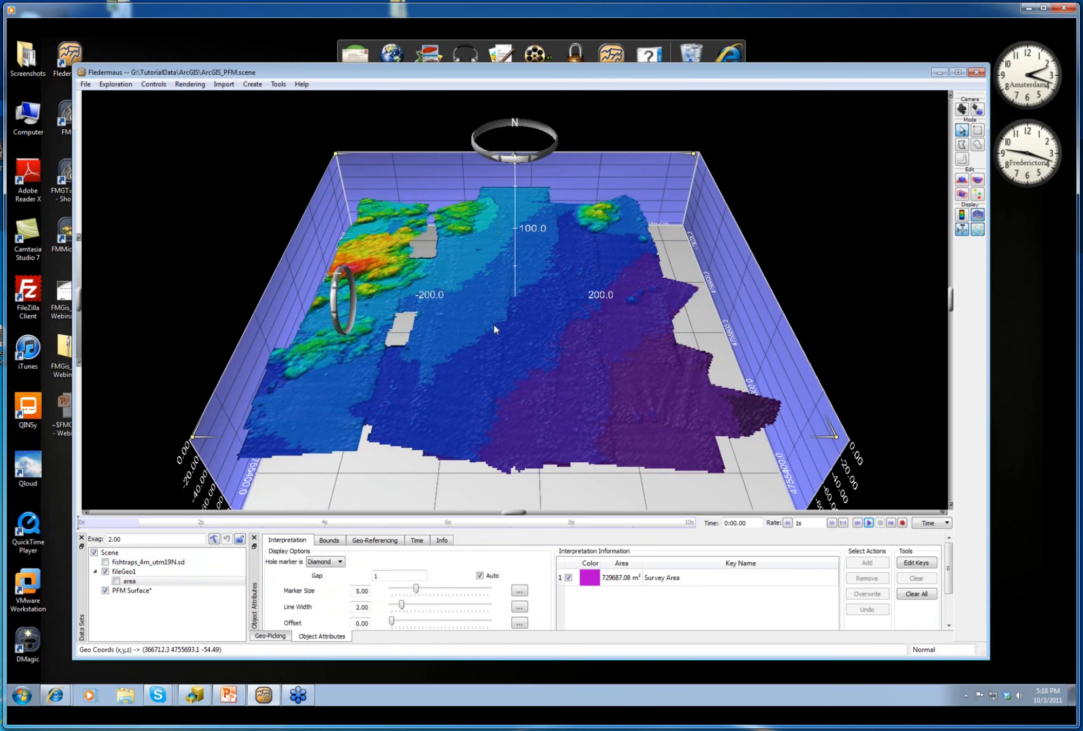
Create a new interpretation object and add the key field values Mud and Sand to it.
left_click(252, 85)
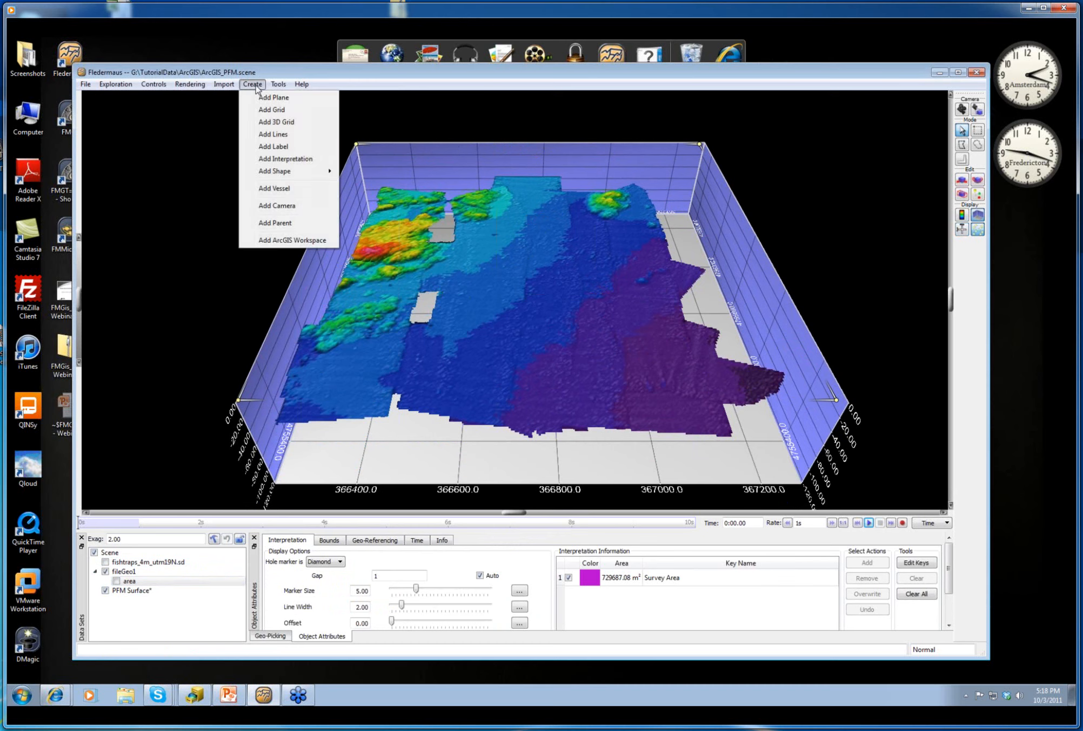
left_click(290, 160)
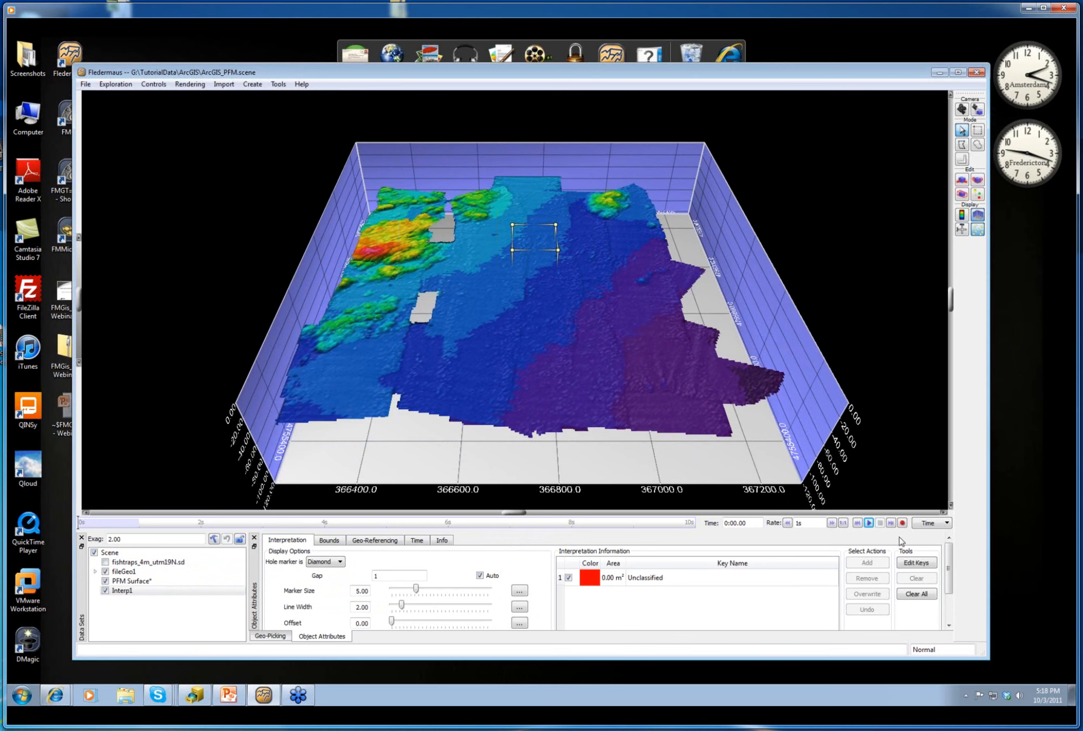
left_click(915, 562)
left_click(652, 273)
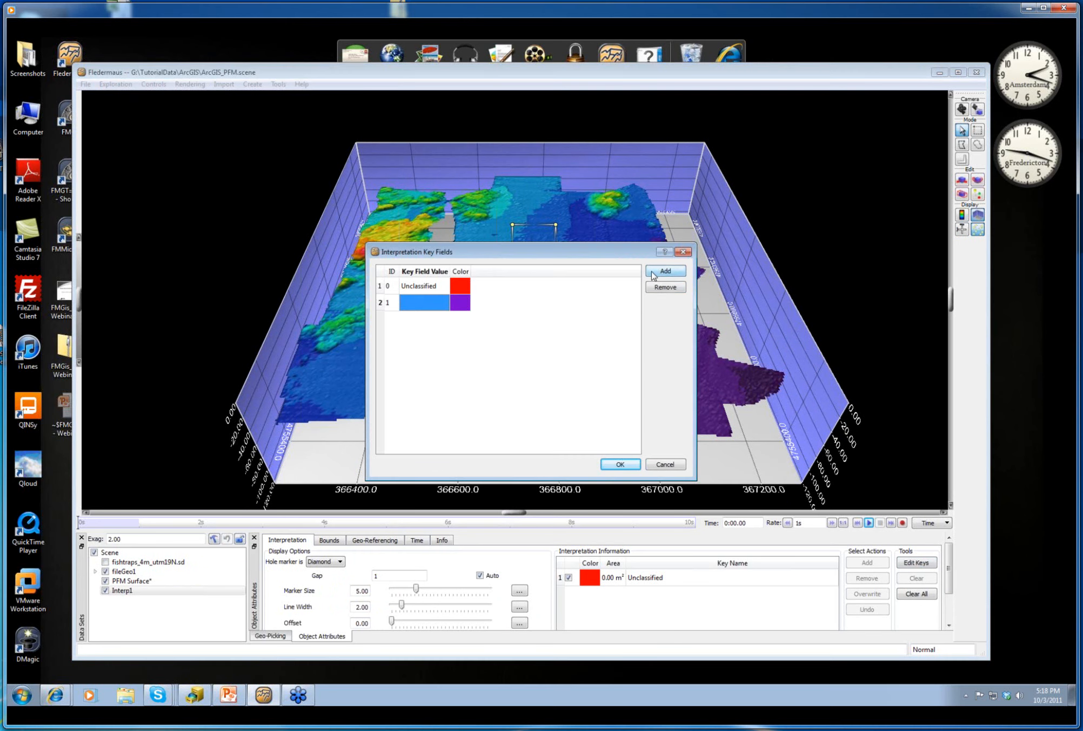
type("Mud")
key("Return")
left_click(658, 272)
type("Sand")
left_click(620, 465)
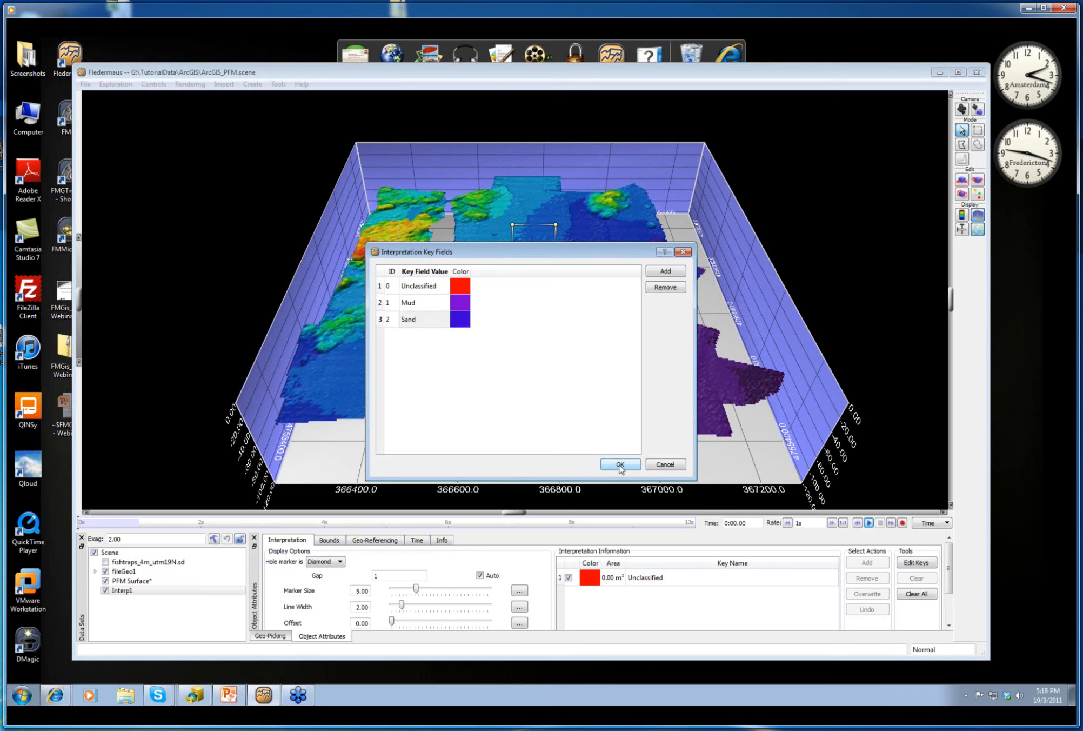
Lasso the elongated light-blue area east of the grey data gap and add it to the interpretation as Unclassified.
left_click_drag(511, 355, 514, 371)
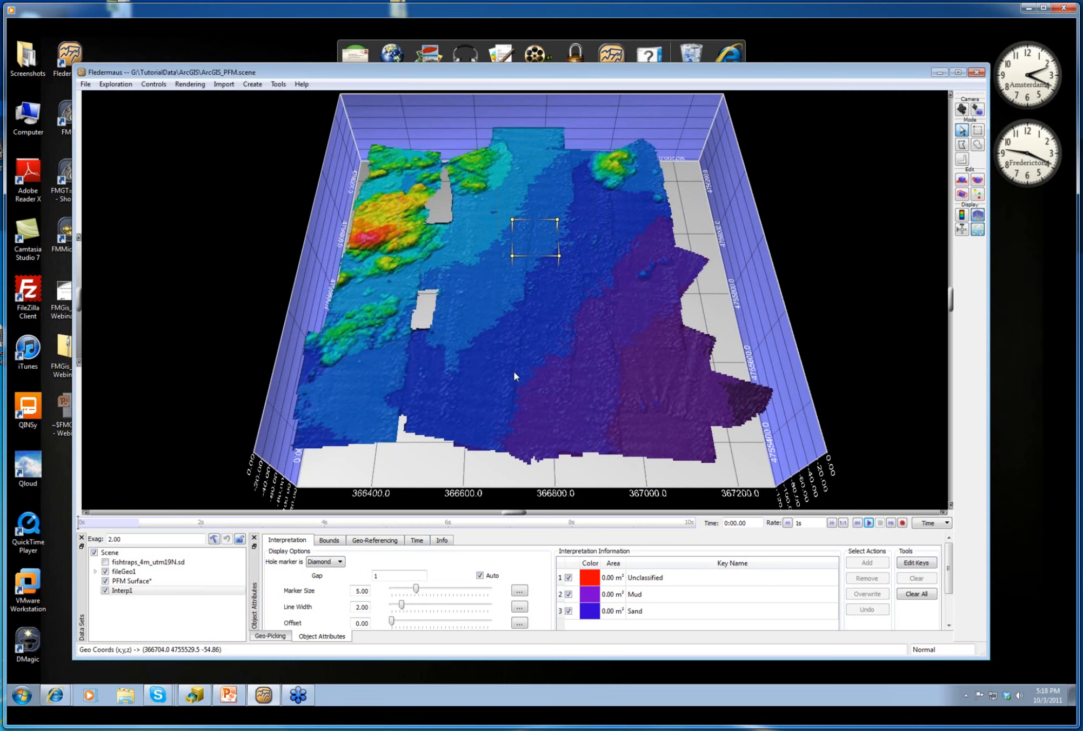
scroll(508, 304, "up", 5)
left_click(977, 145)
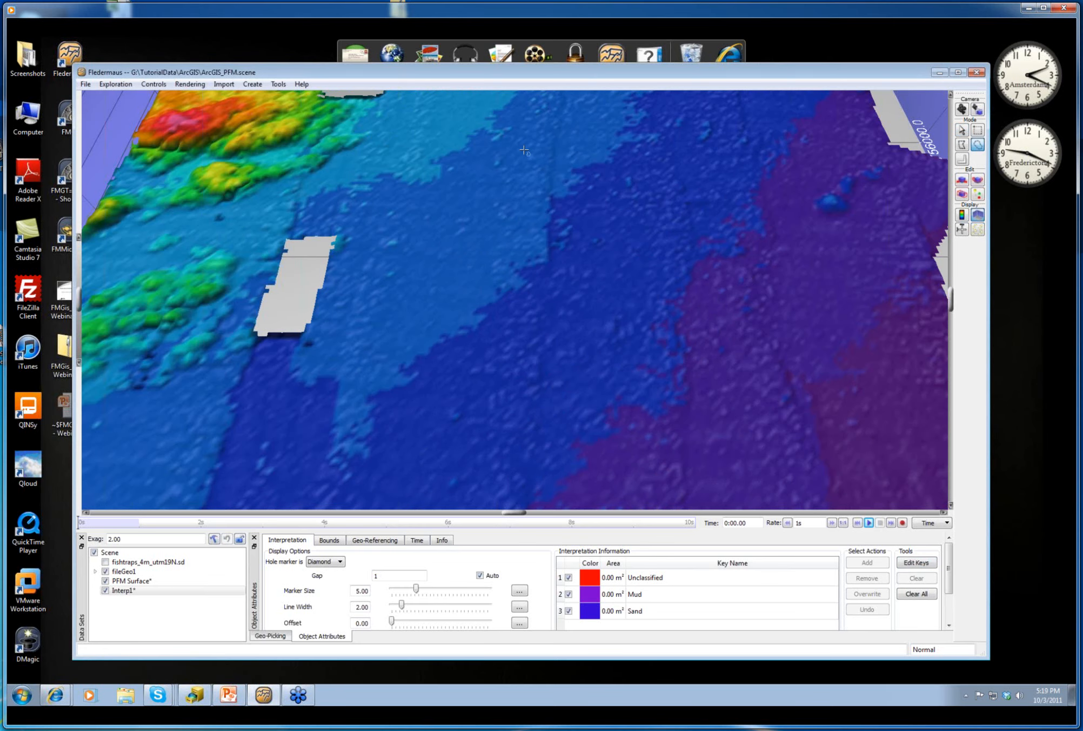
mouse_move(521, 154)
left_mouse_down()
mouse_move(400, 263)
mouse_move(365, 329)
mouse_move(411, 370)
mouse_move(525, 265)
mouse_move(602, 149)
mouse_move(541, 142)
left_mouse_up()
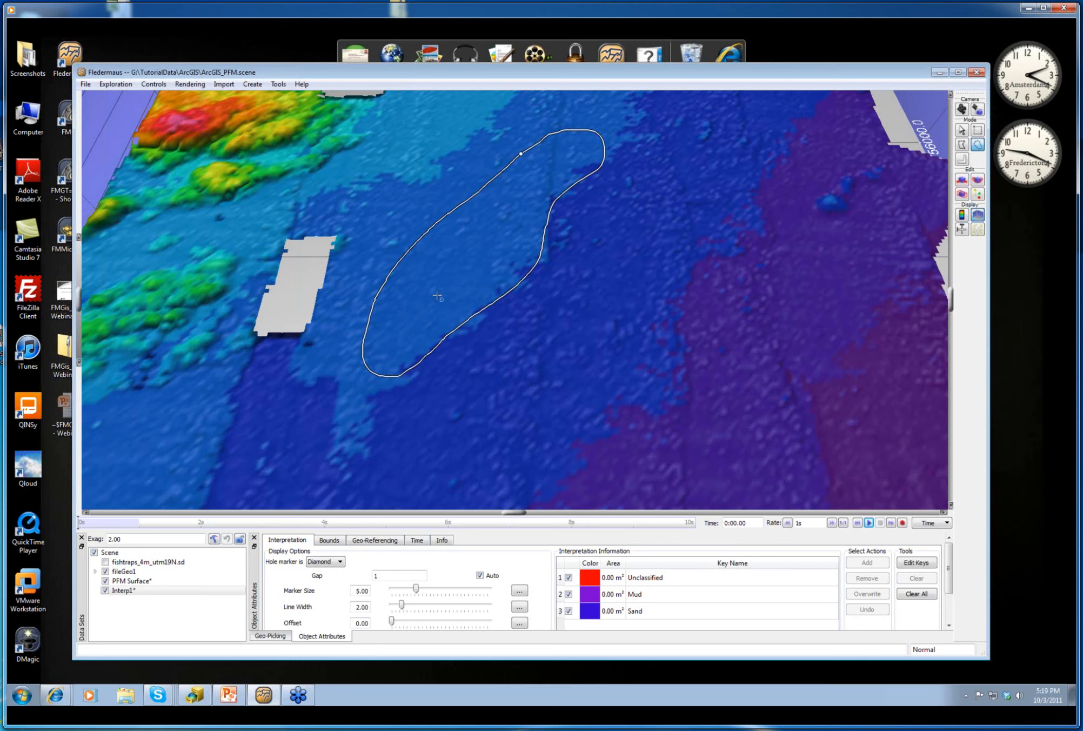
left_click(675, 578)
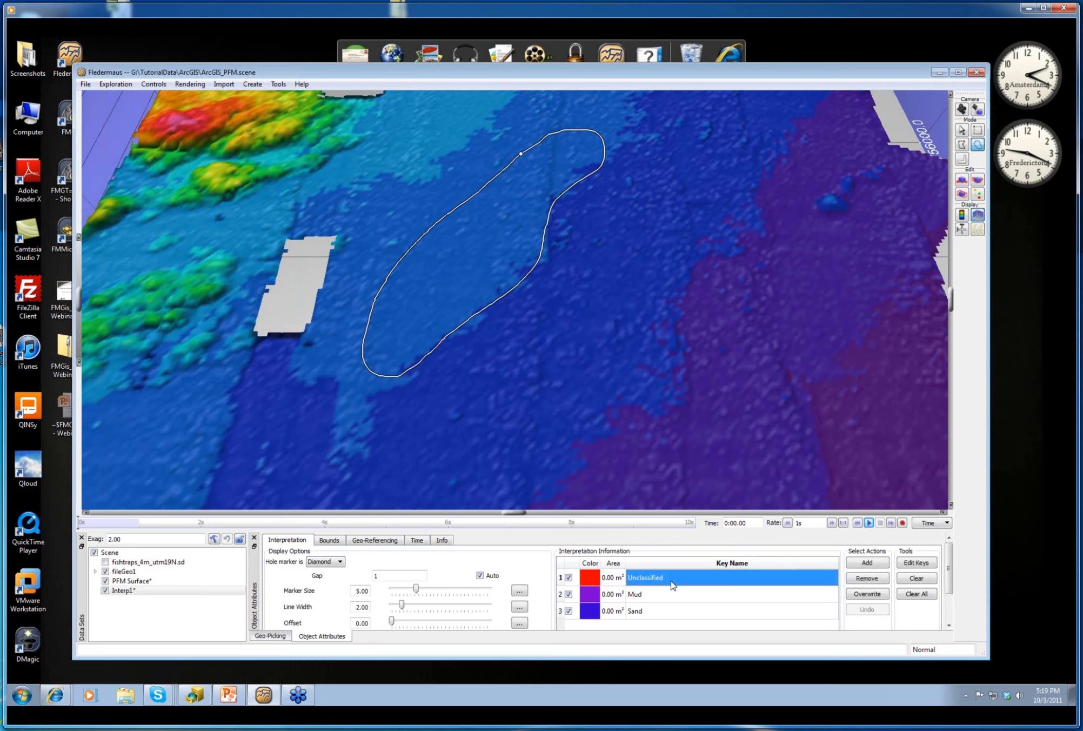
left_click(866, 563)
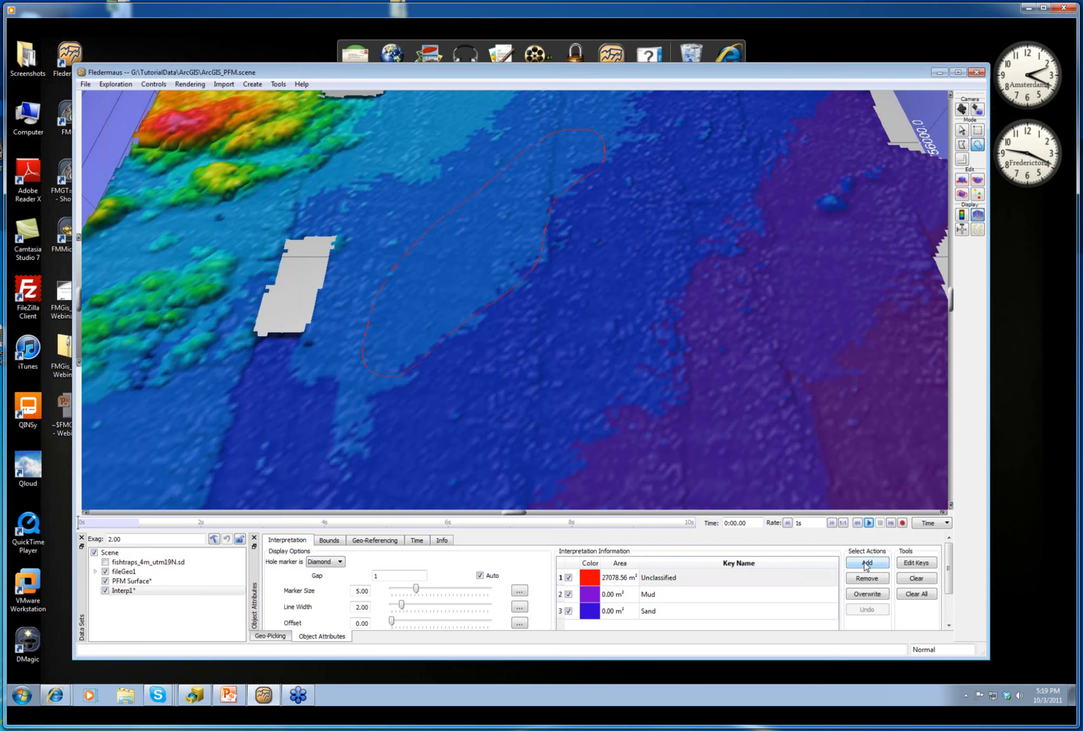
Lasso the dark-blue area overlapping the Unclassified polygon and add it to the interpretation as Mud.
mouse_move(667, 157)
left_mouse_down()
mouse_move(589, 157)
mouse_move(419, 297)
mouse_move(370, 387)
mouse_move(538, 463)
mouse_move(643, 413)
mouse_move(682, 294)
mouse_move(739, 238)
mouse_move(698, 165)
left_mouse_up()
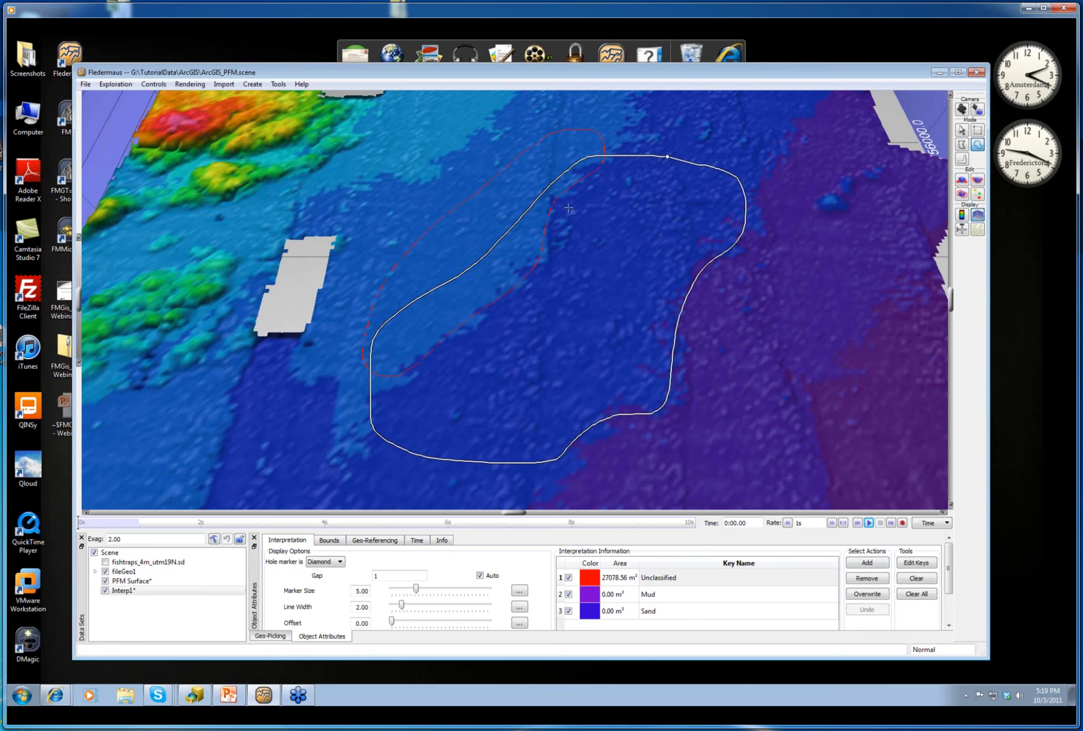
left_click(662, 597)
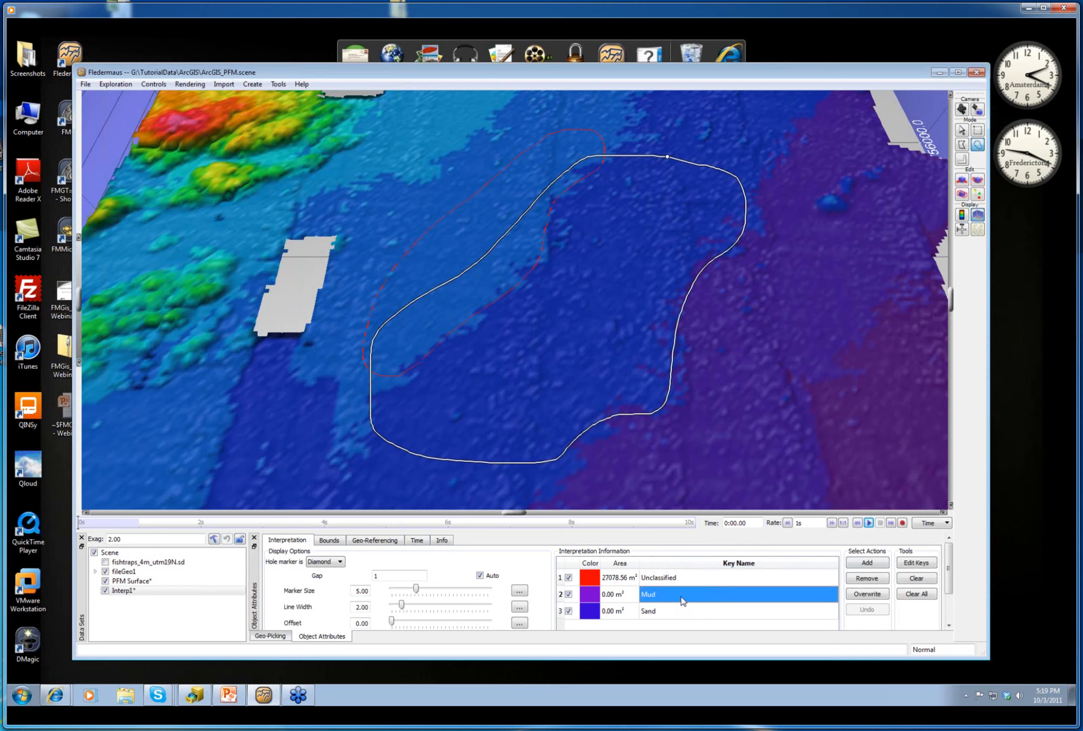
left_click(867, 564)
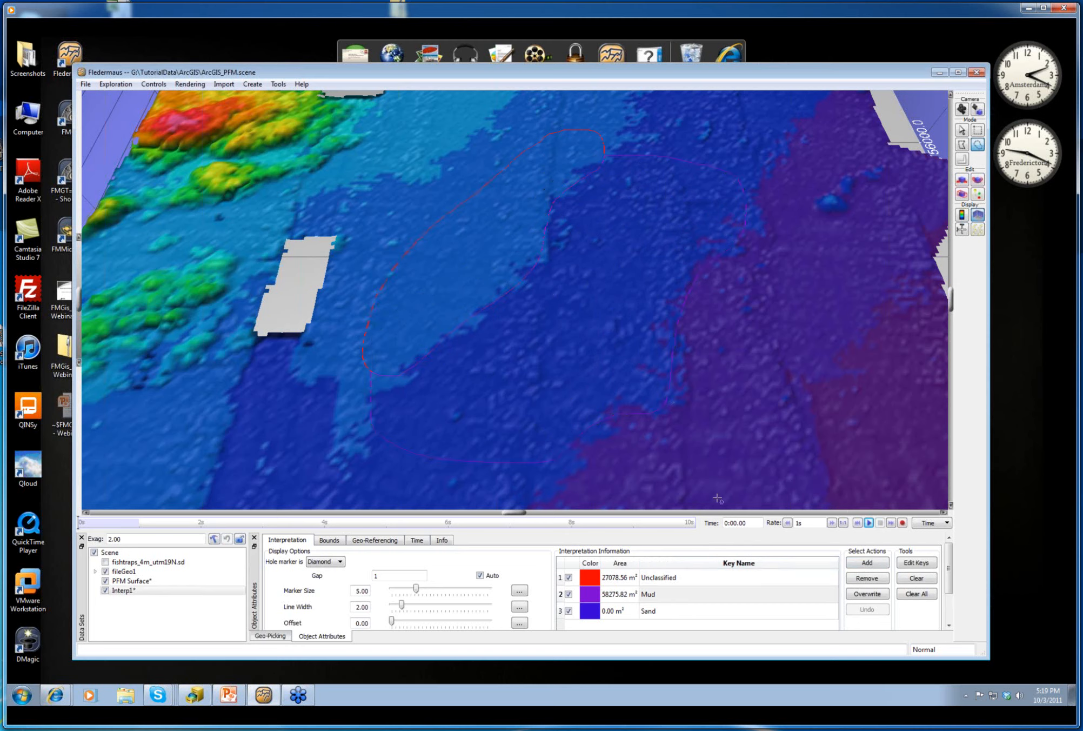
Lasso a rounded purple area beside the Mud polygon, add it as Sand, and set the interpretation's offset to 1.57 and line width to 8.08.
mouse_move(814, 271)
left_mouse_down()
mouse_move(757, 261)
mouse_move(664, 309)
mouse_move(697, 419)
mouse_move(864, 357)
mouse_move(816, 271)
left_mouse_up()
left_click(678, 611)
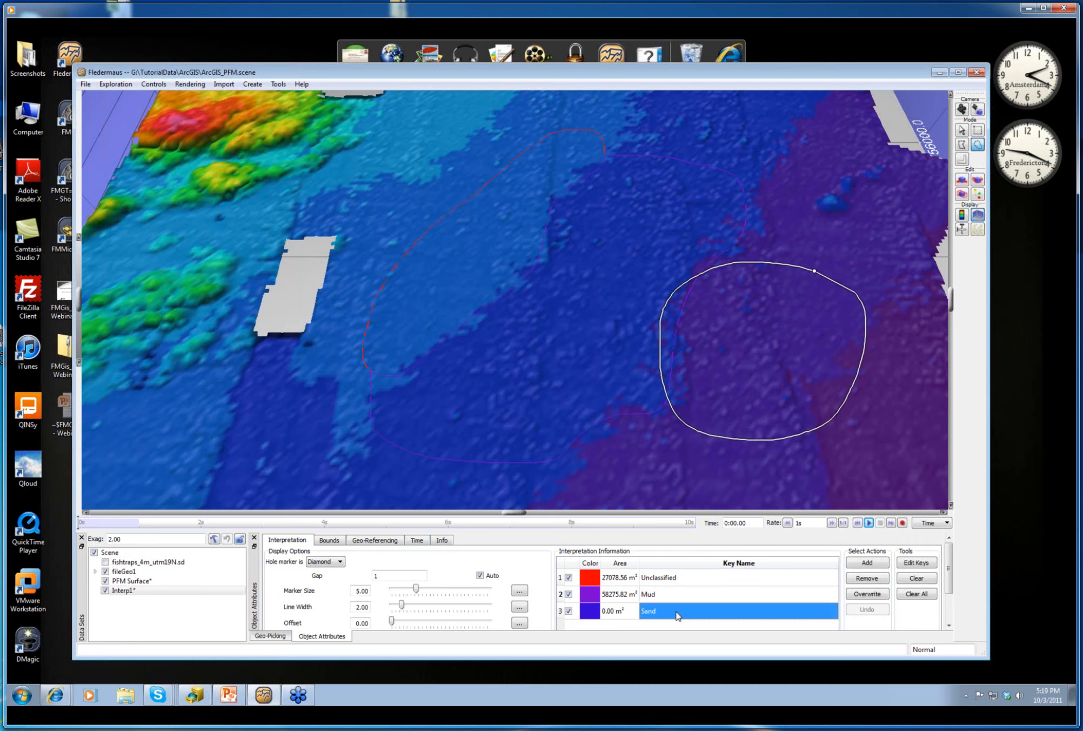
left_click(867, 563)
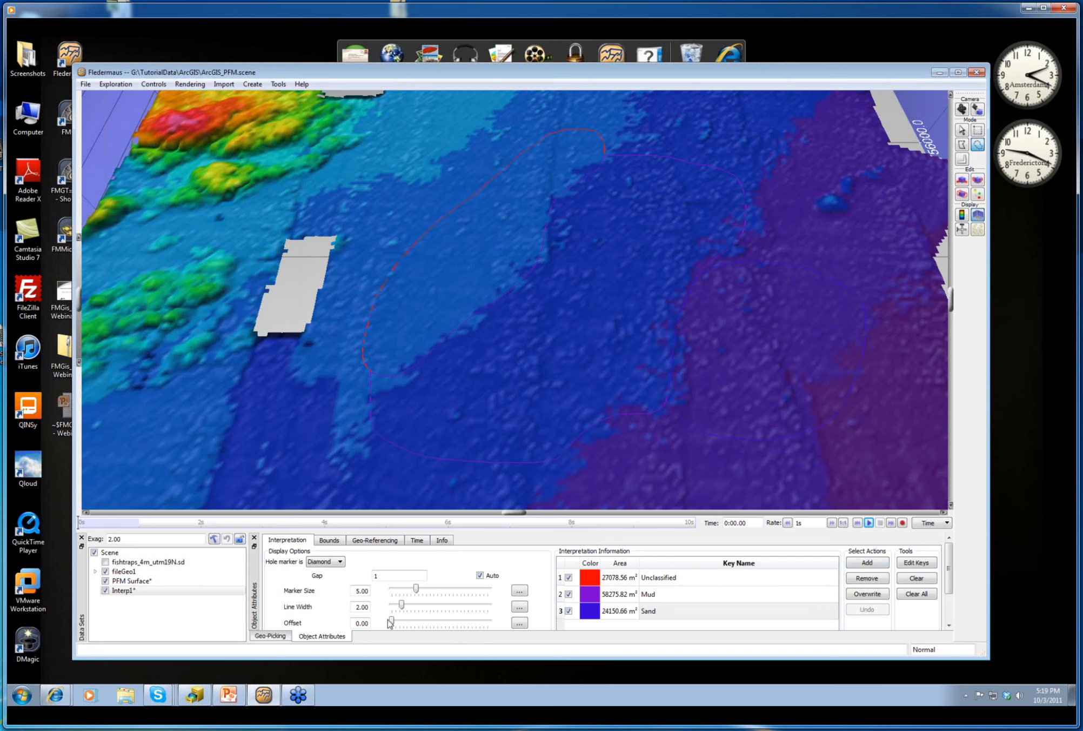
left_click_drag(394, 623, 430, 606)
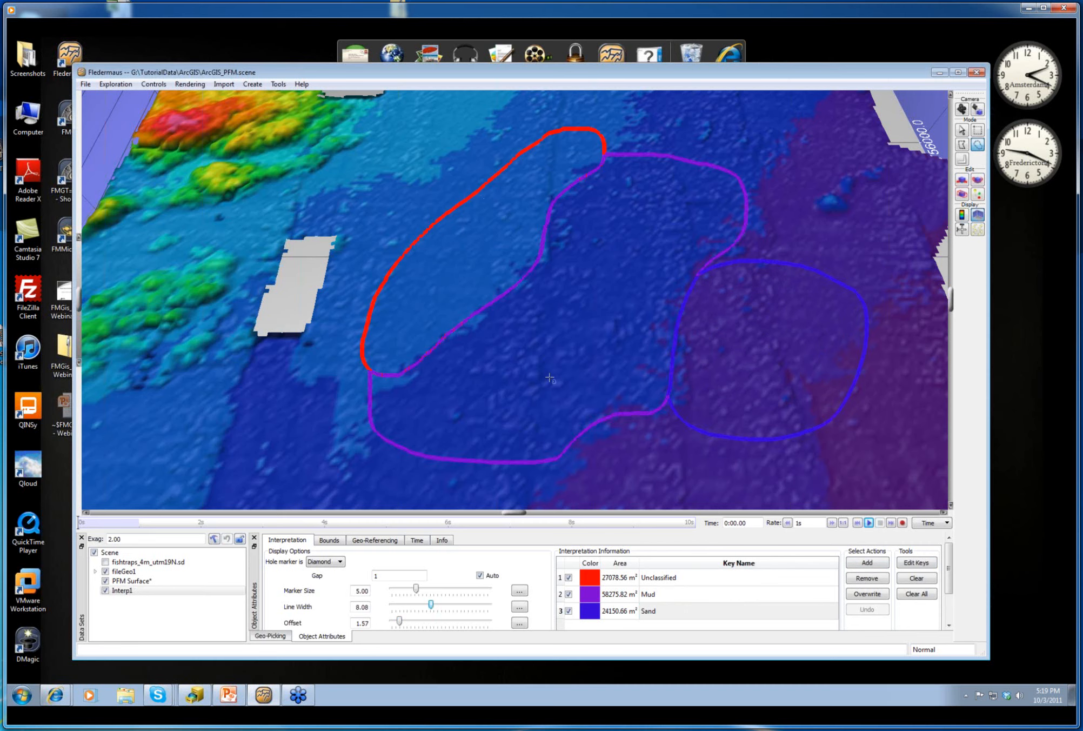
Transfer the Interp1 interpretation to the fileGeo1 ArcGIS connection.
left_click_drag(952, 566, 950, 604)
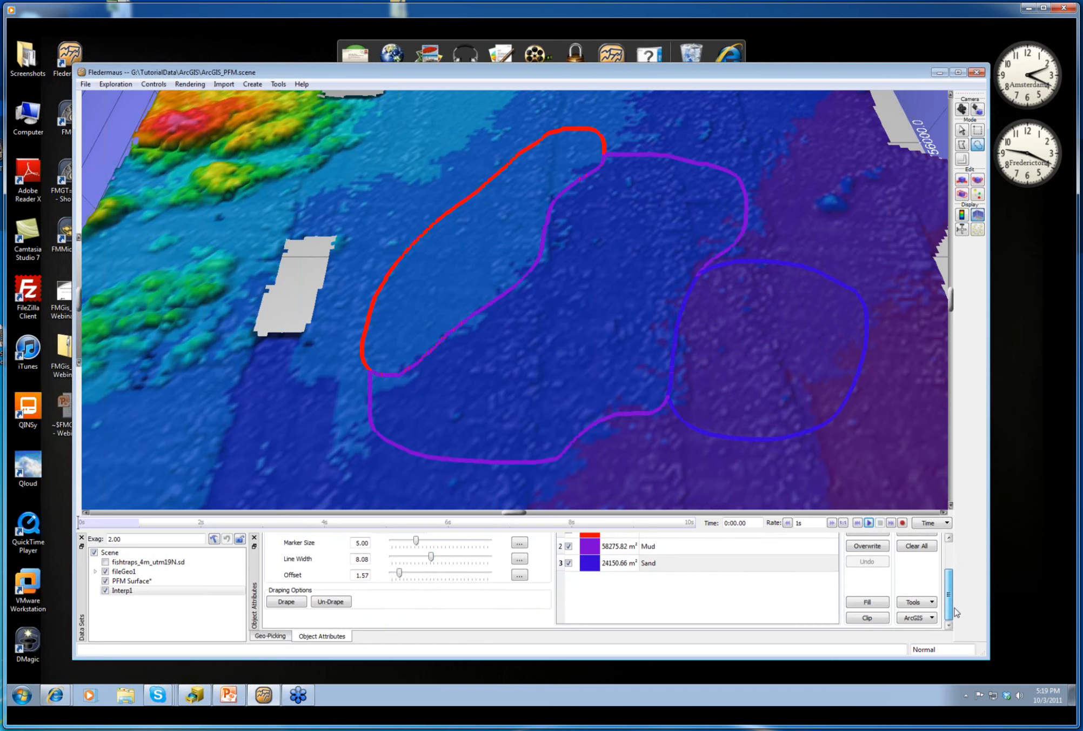
left_click(913, 622)
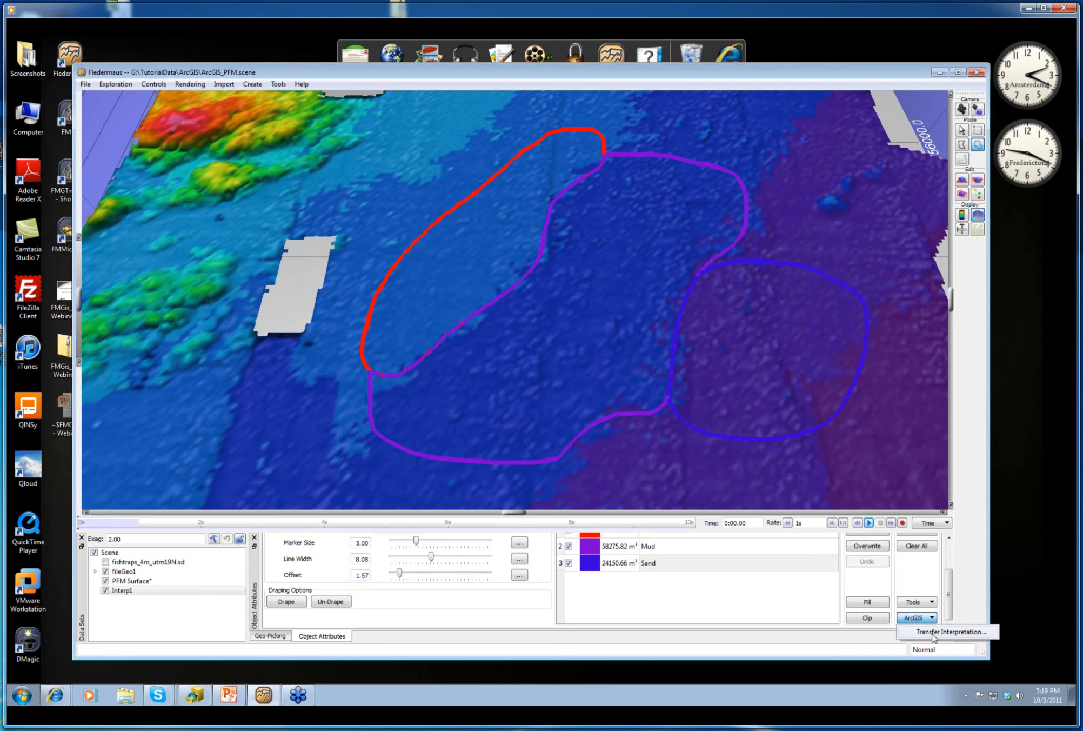
left_click(933, 633)
left_click(410, 286)
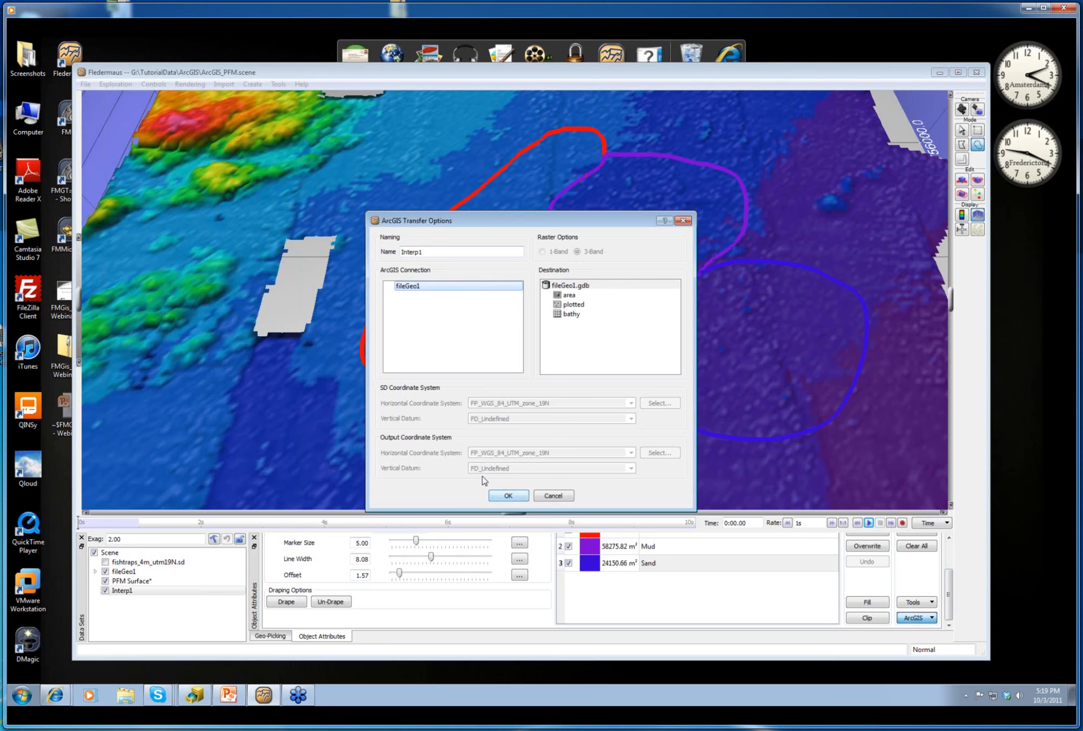
left_click(508, 496)
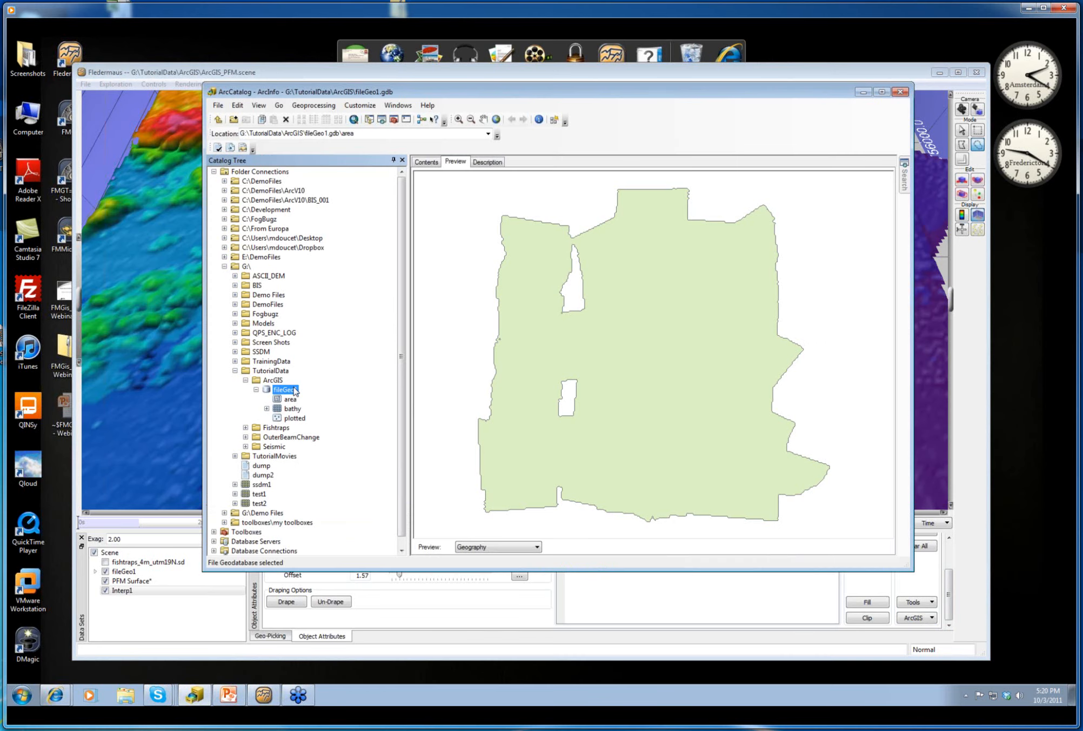
In ArcCatalog, refresh fileGeo1, preview the Interp1 feature class's geometry, and view its attribute table.
right_click(289, 389)
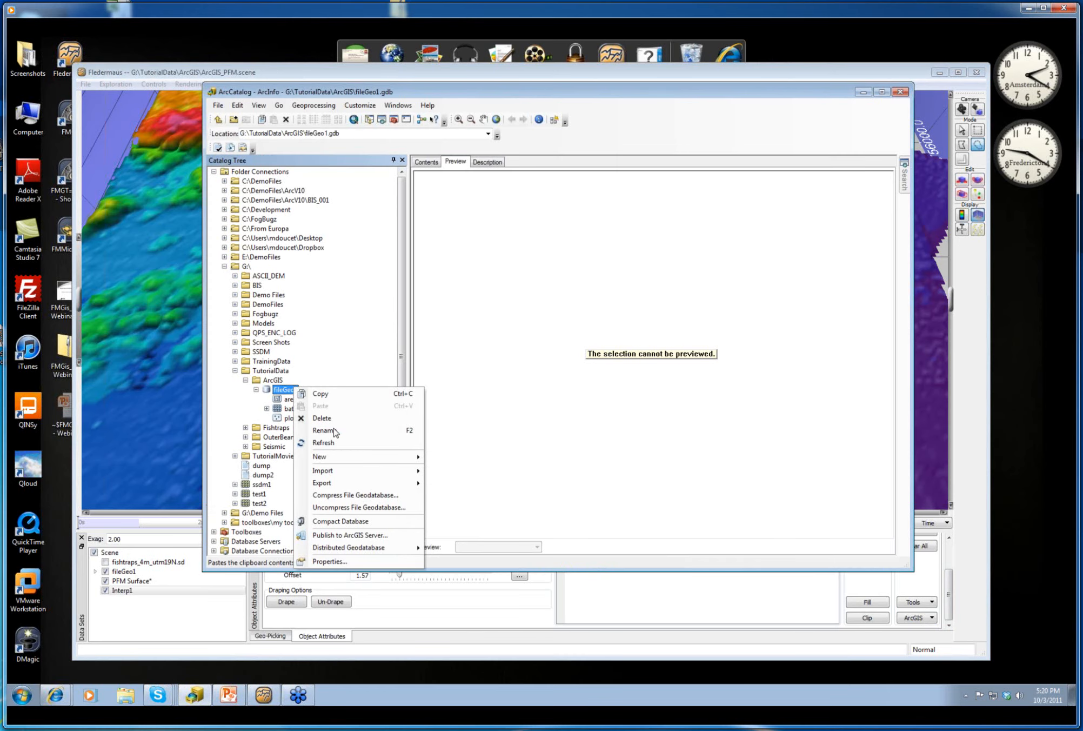
left_click(334, 442)
left_click(295, 418)
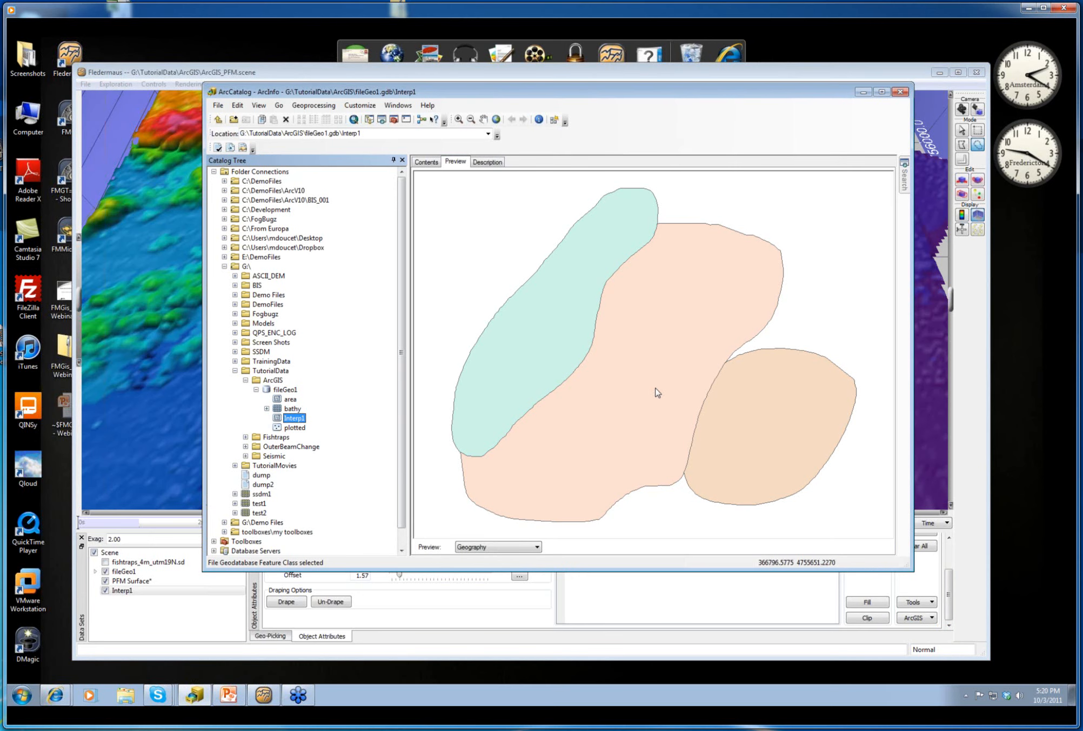
left_click(508, 546)
left_click(506, 557)
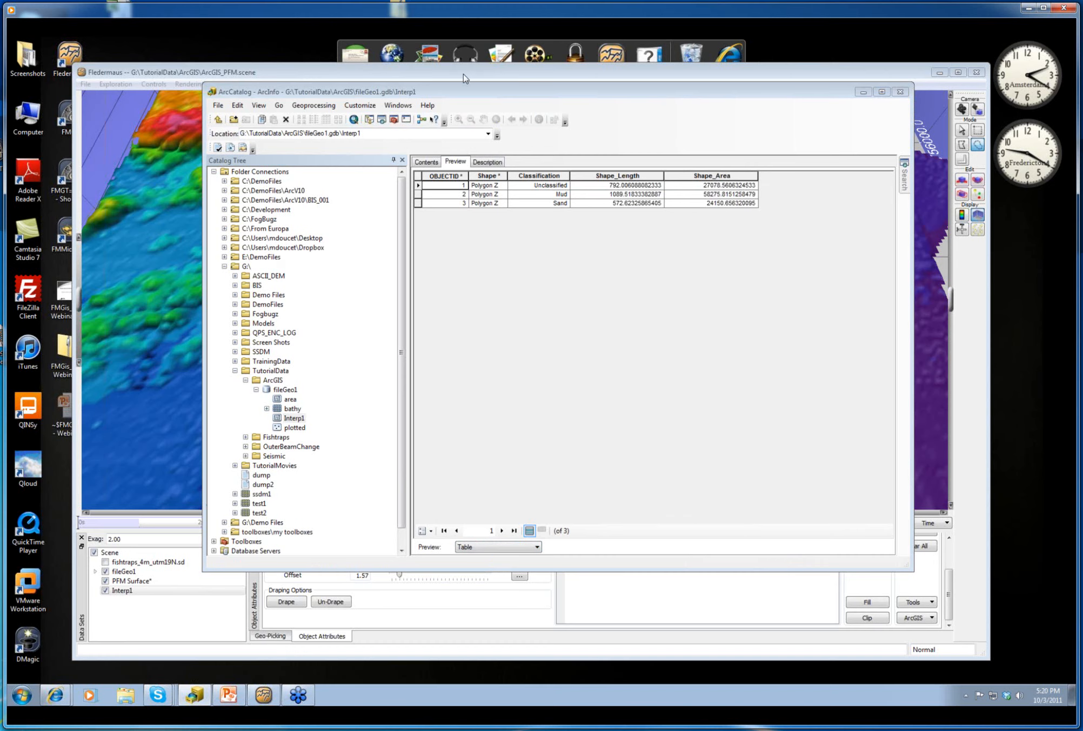
Switch to Fledermaus, add an ArcGIS workspace to the scene, and display its connection settings.
left_click(139, 580)
left_click(110, 551)
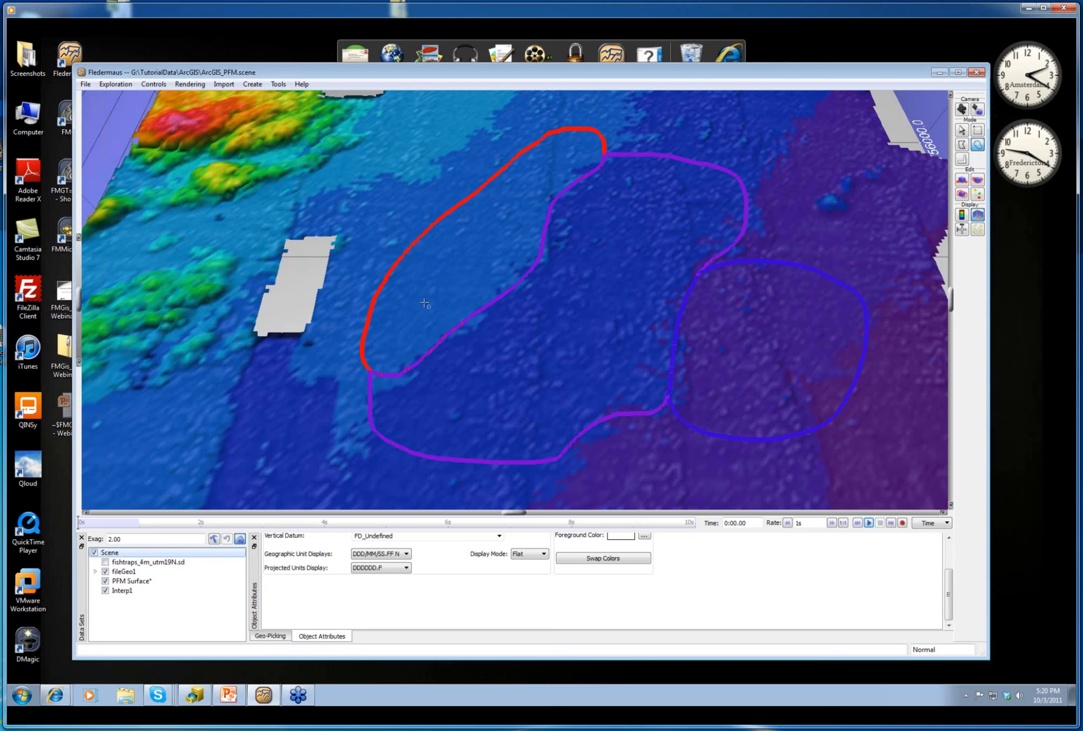
left_click(253, 84)
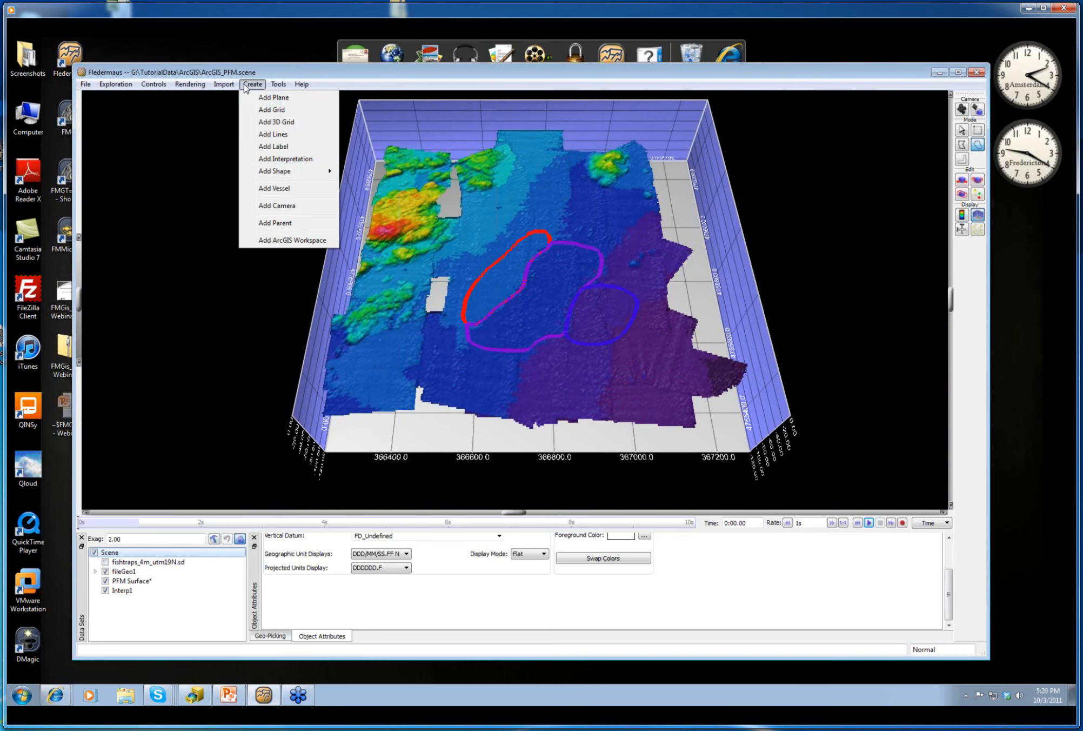
left_click(301, 240)
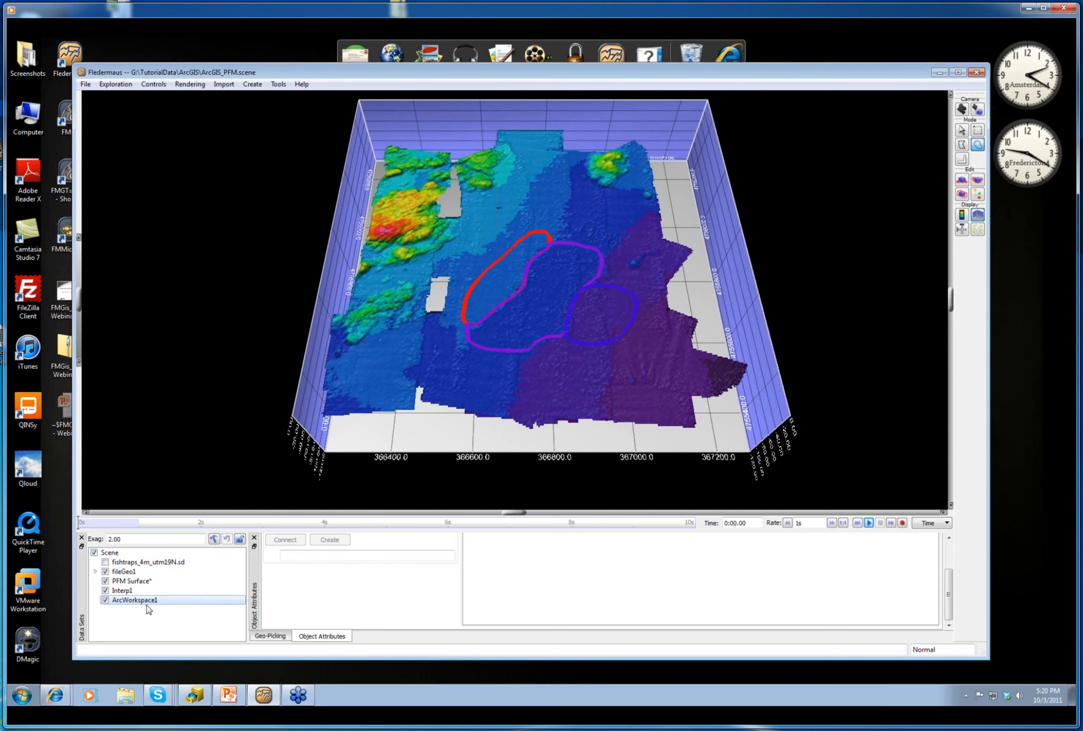
left_click(270, 636)
left_click(319, 637)
left_click_drag(948, 590, 948, 558)
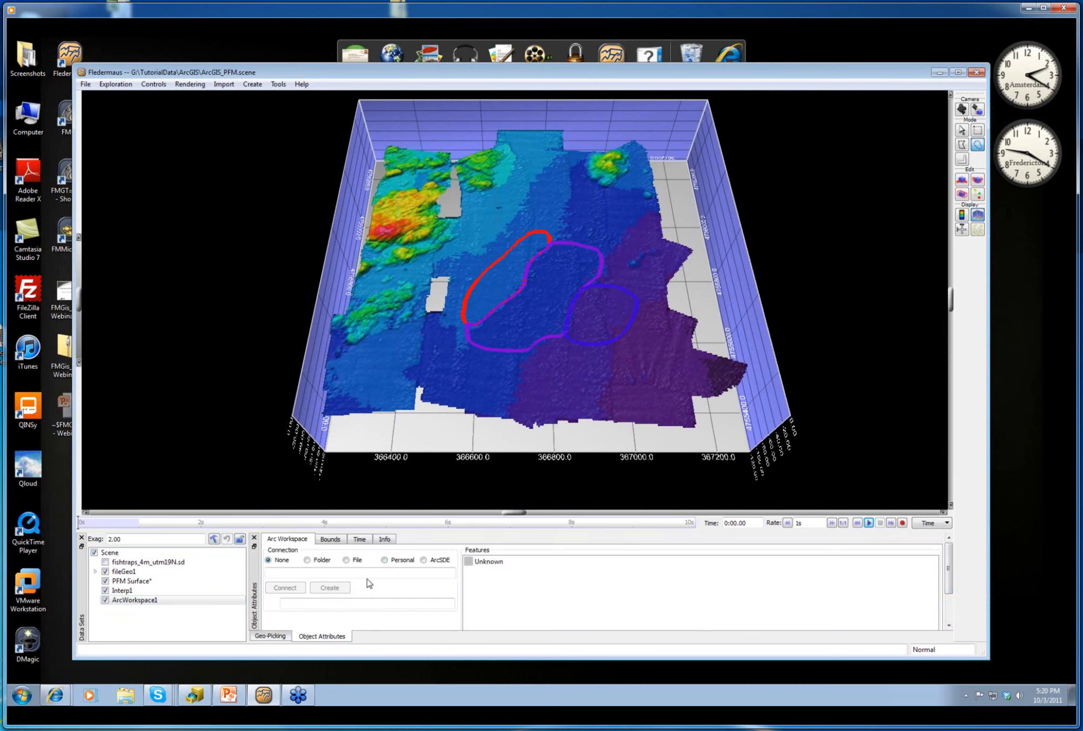
Create a file geodatabase named fileGeo2 in the TutorialData ArcGIS folder for the new workspace's connection.
left_click(351, 562)
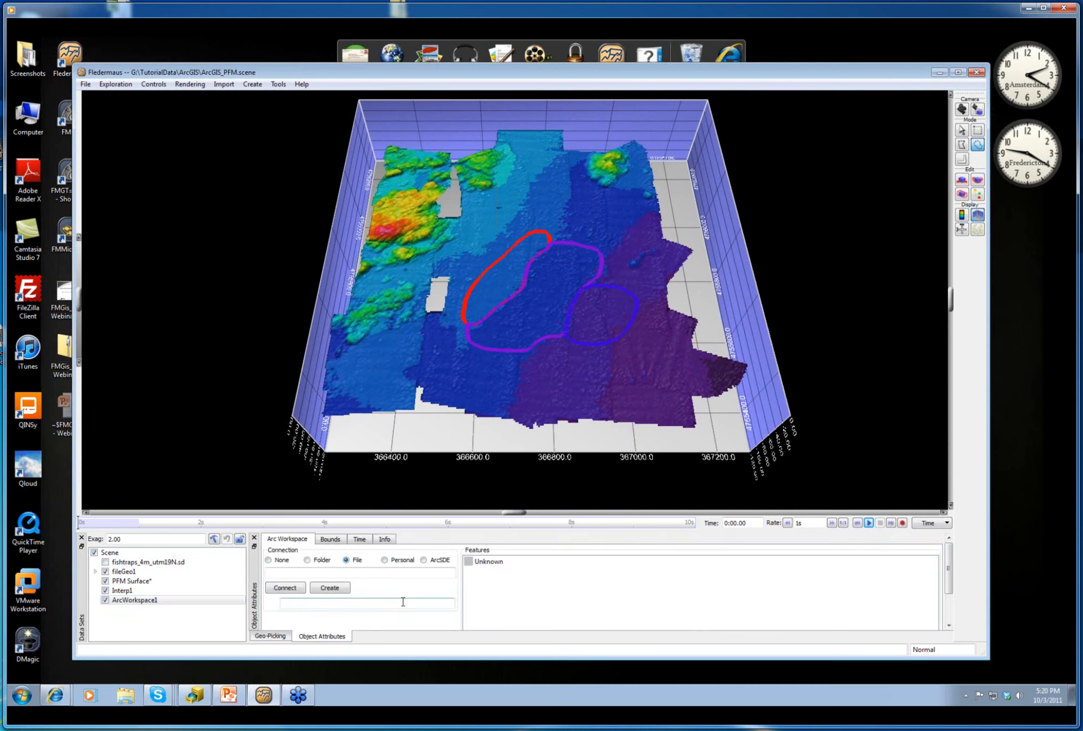
left_click(331, 588)
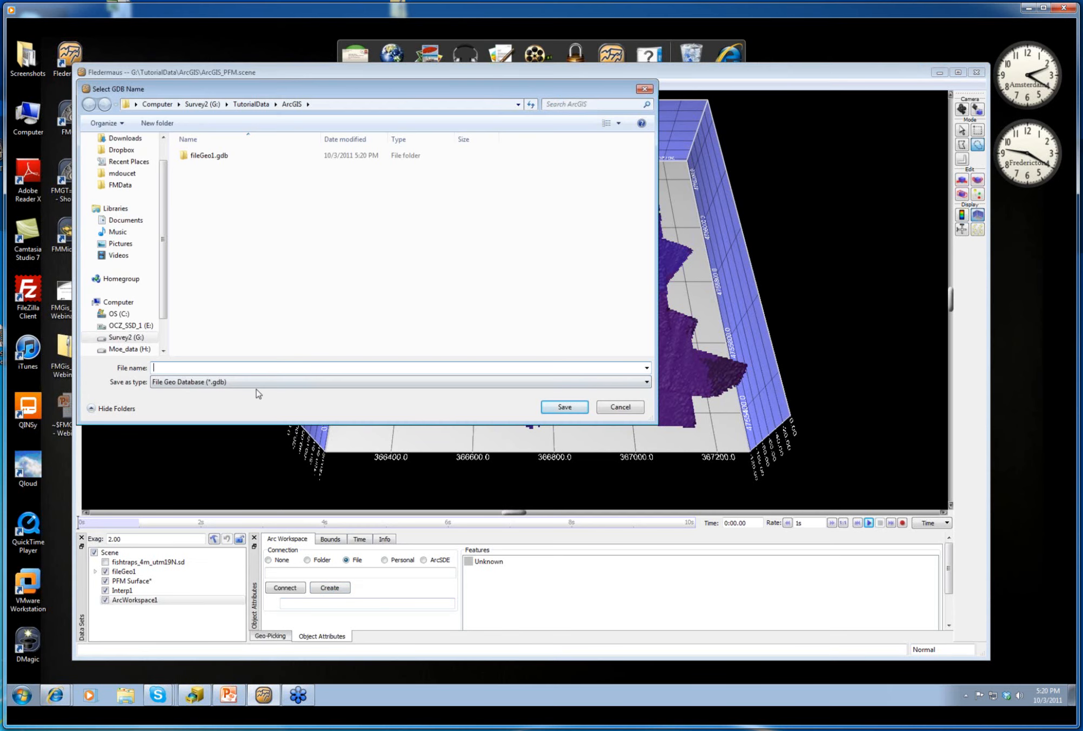
type("fileGeo")
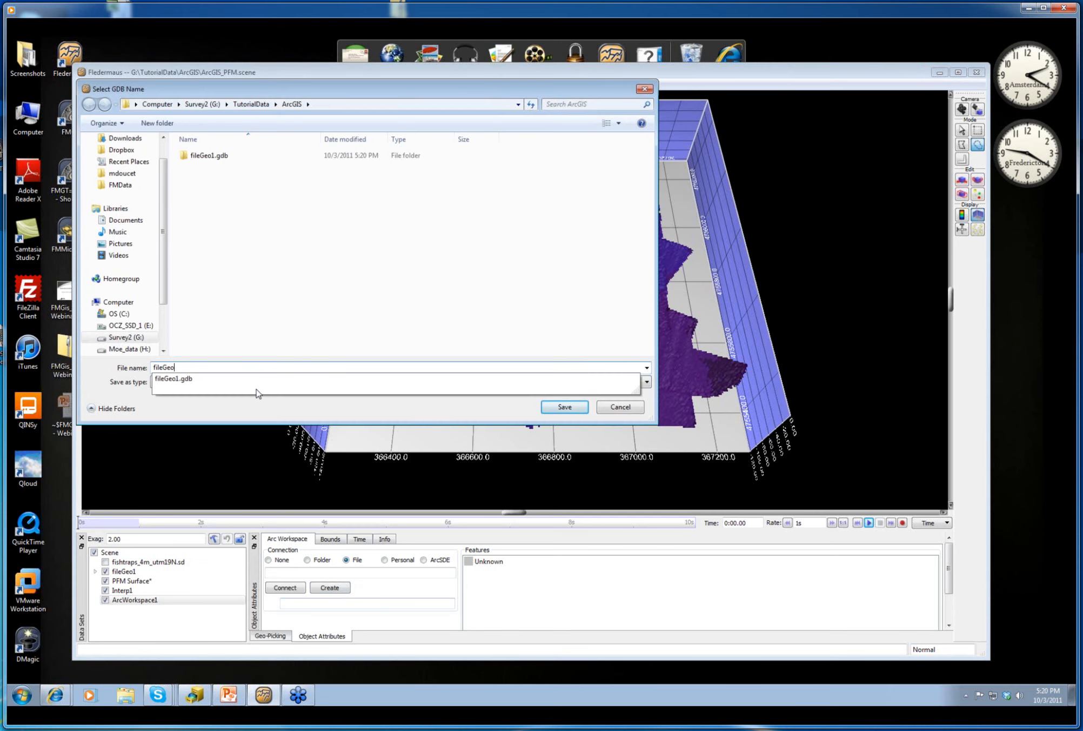
type("2")
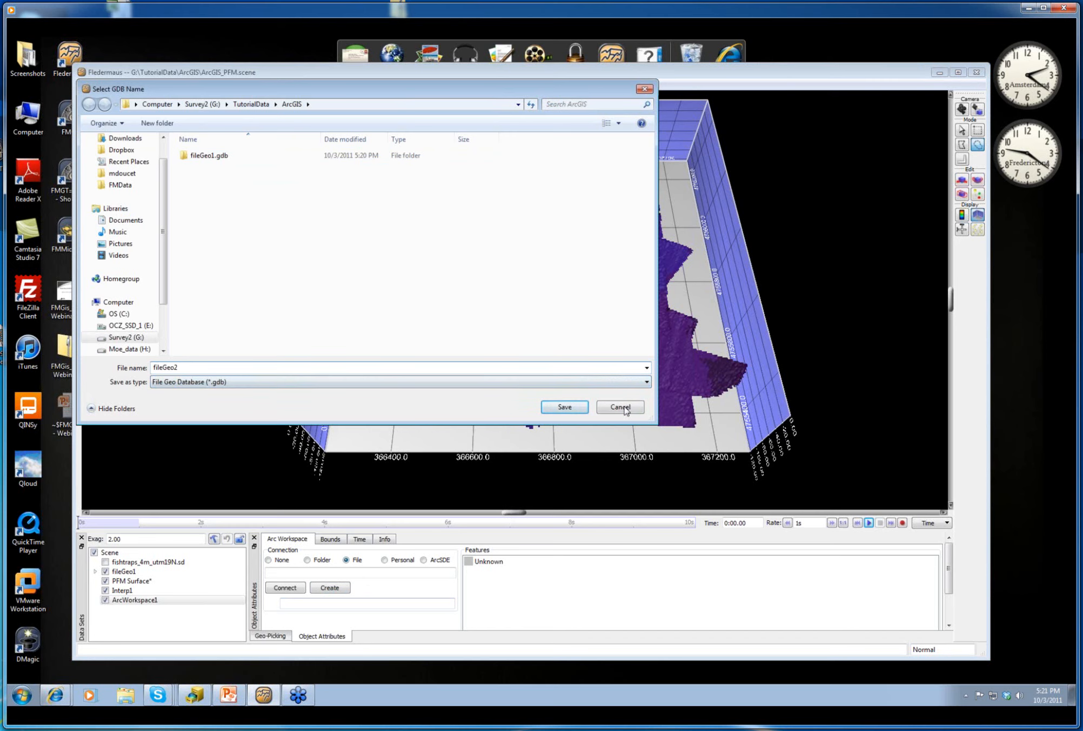
left_click(564, 409)
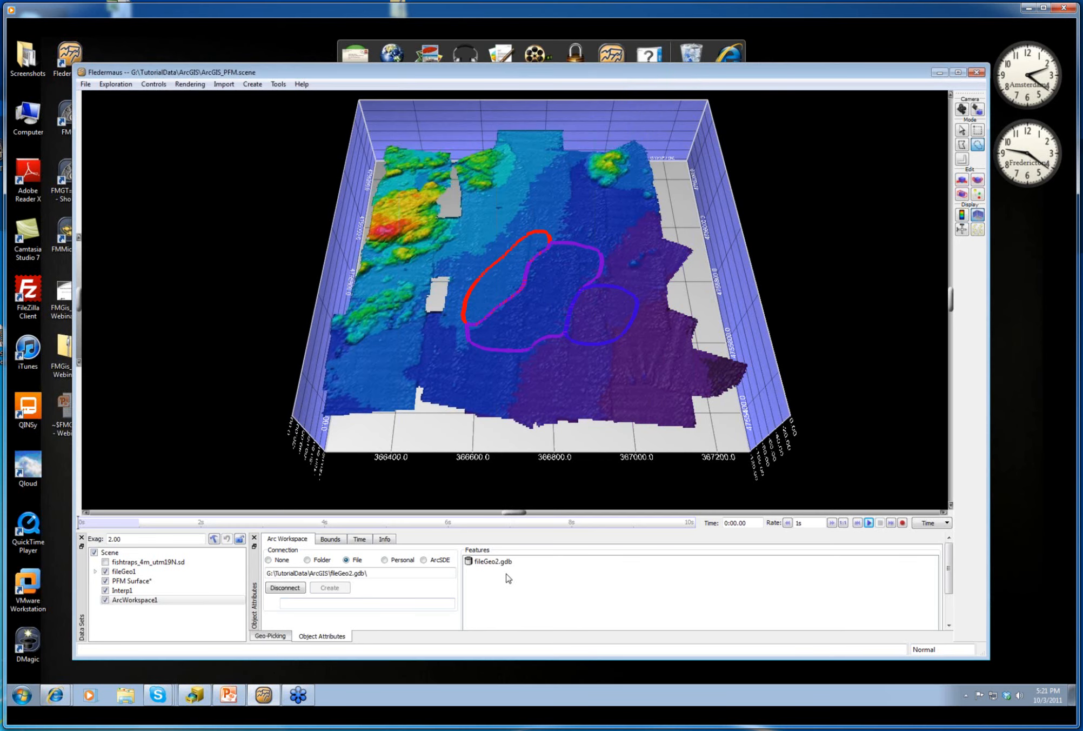
Transfer the PFM Surface as a bathy raster named bathy to the ArcWorkspace1 connection.
left_click(144, 583)
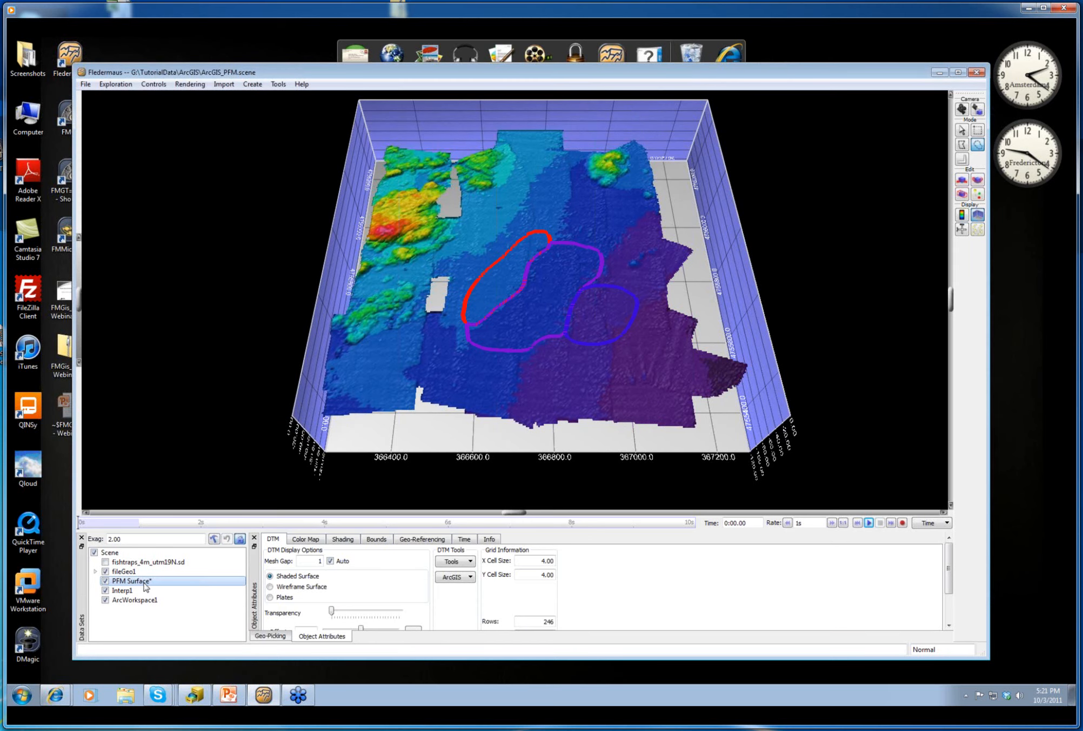
left_click(450, 577)
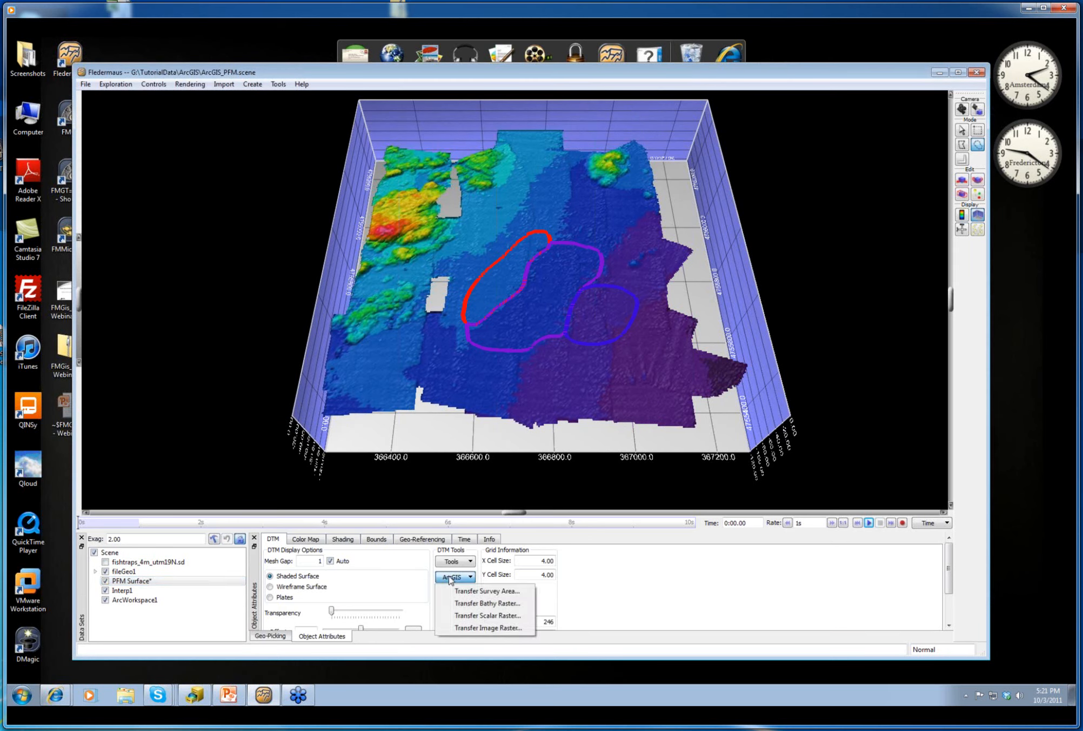
left_click(462, 603)
type("bathy")
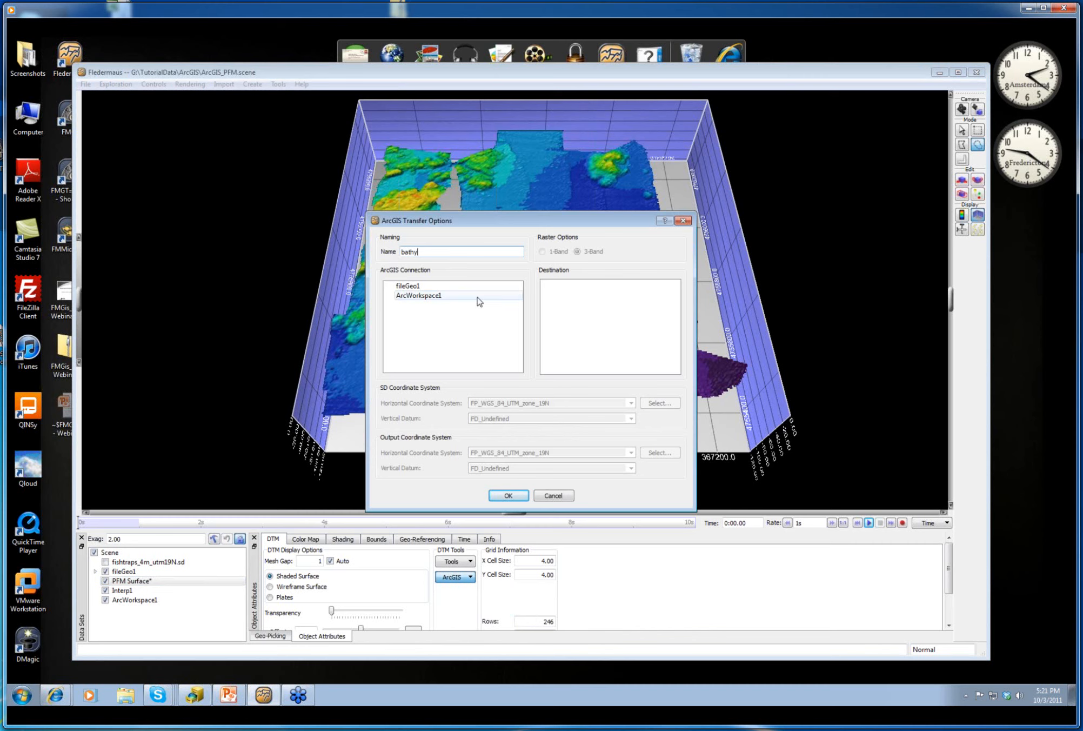
left_click(419, 301)
left_click(521, 496)
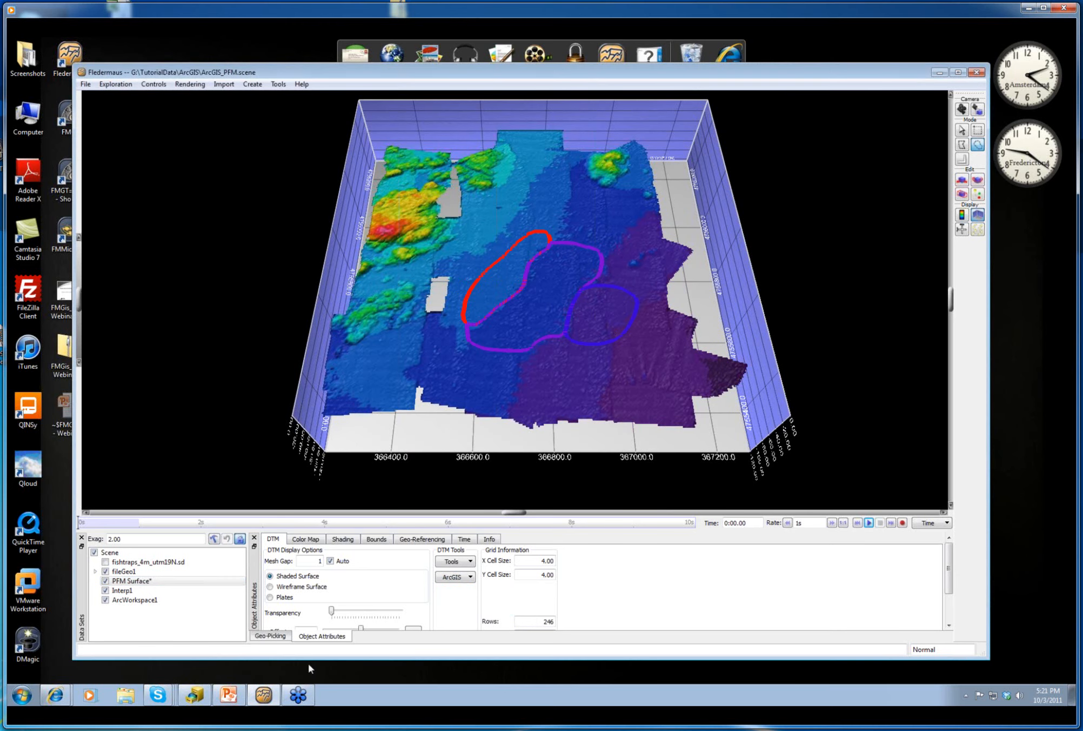
In ArcCatalog, refresh the ArcGIS folder, expand fileGeo2, and preview its bathy raster.
left_click(201, 697)
left_click(272, 380)
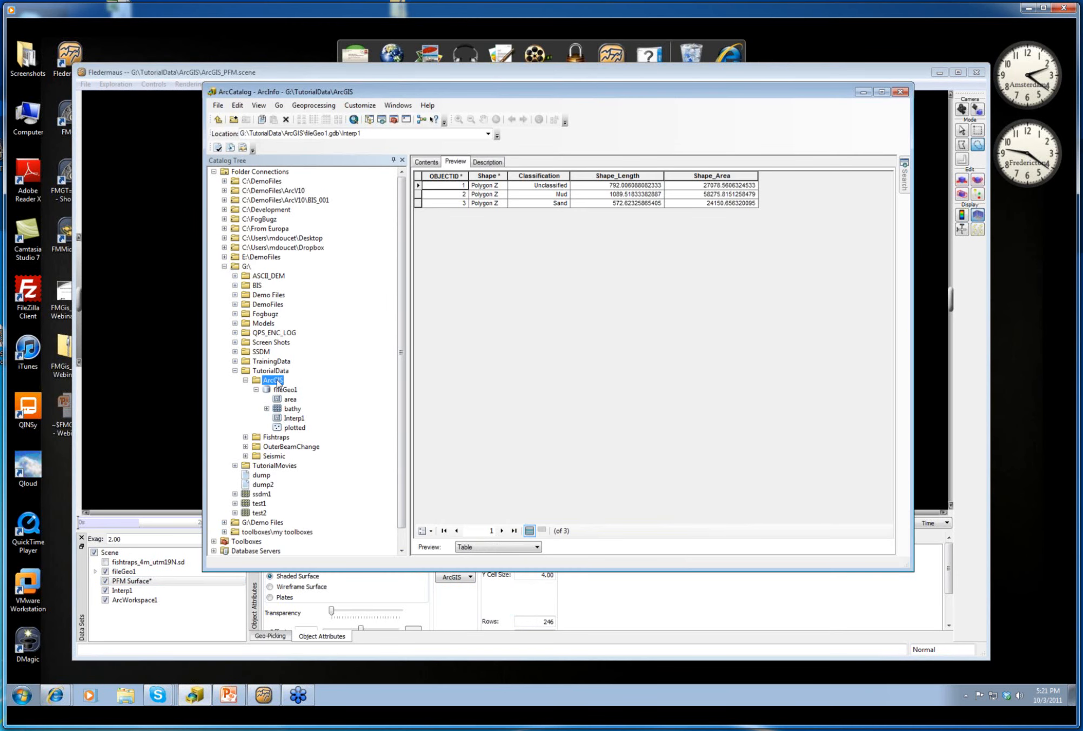
key("F5")
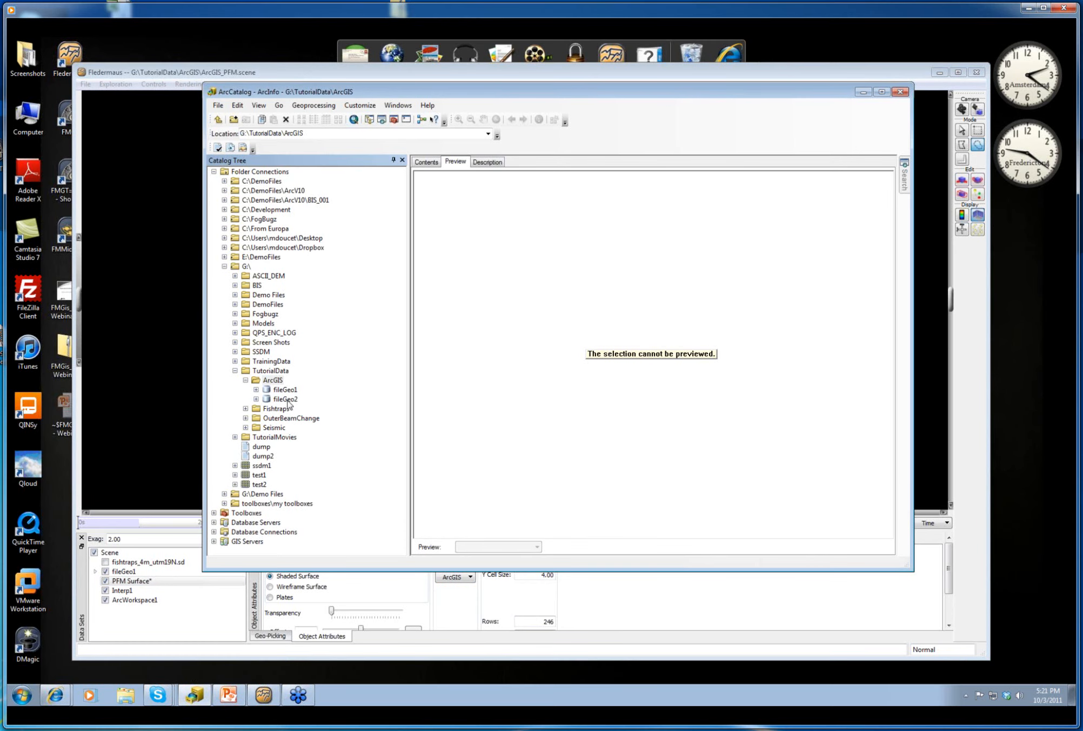
left_click(257, 399)
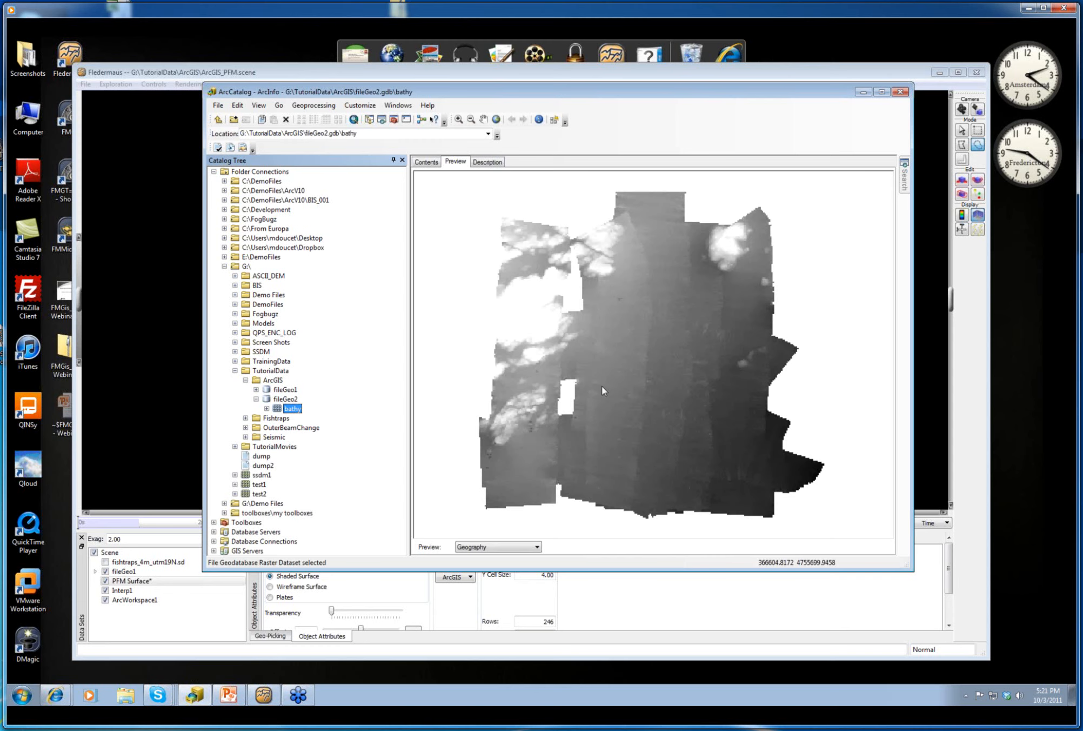
Back in Fledermaus, calculate the -50 contour on the PFM Surface using the bathymetric quick intervals.
left_click(453, 75)
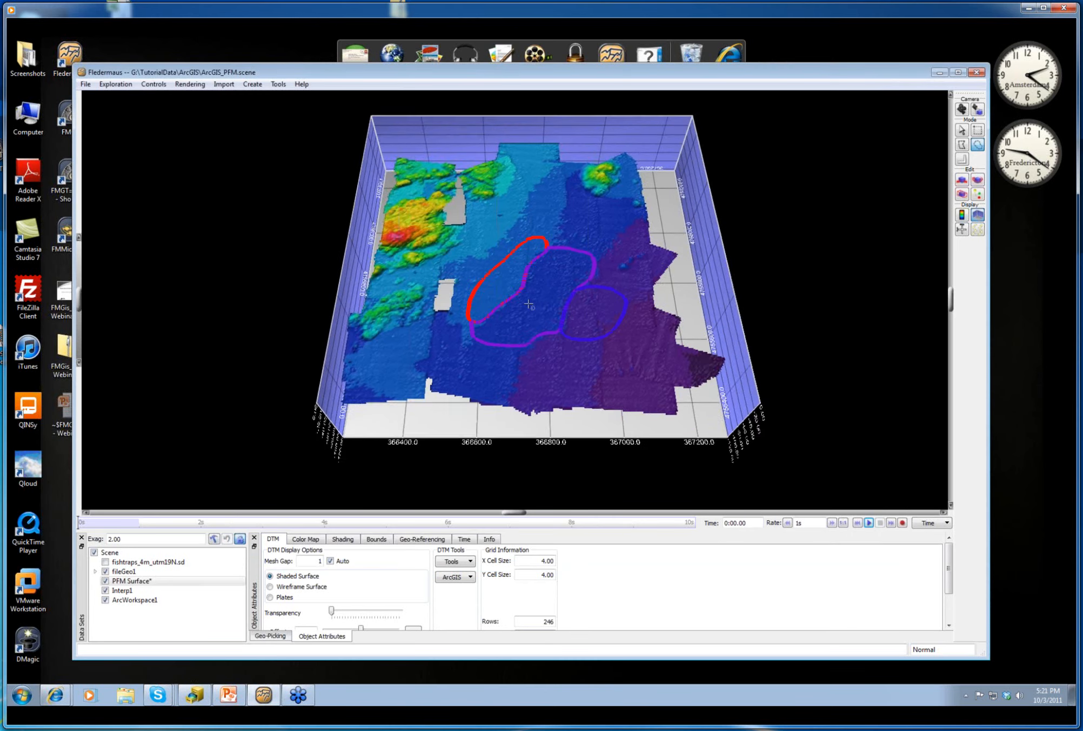
left_click(95, 571)
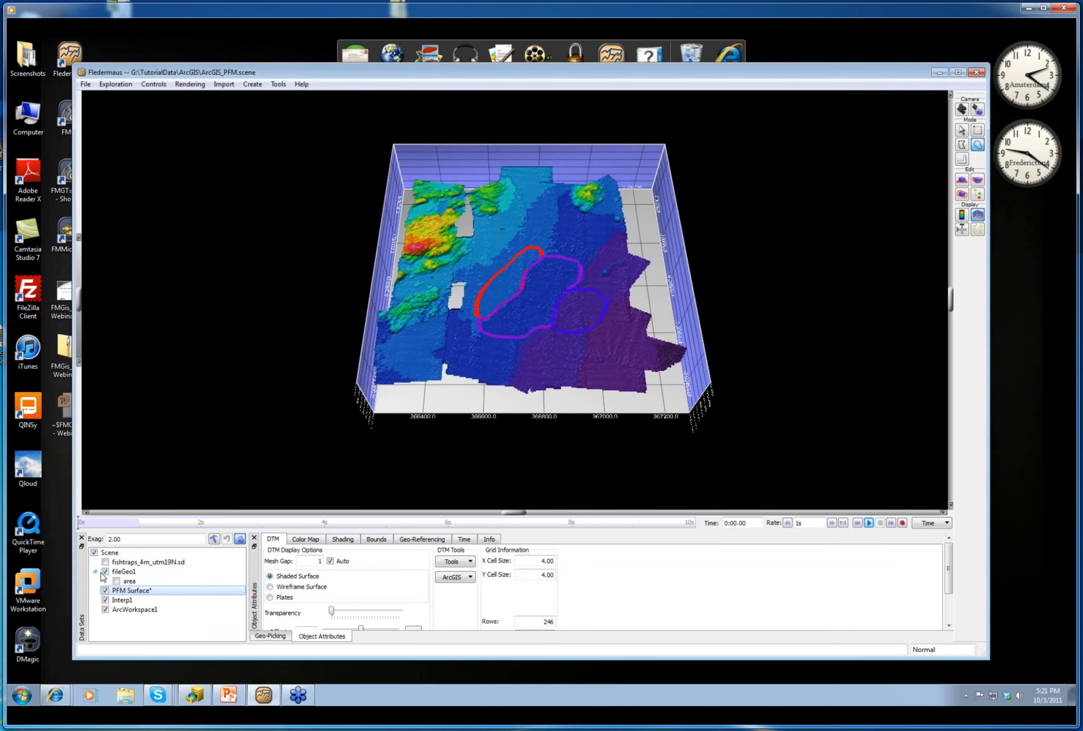
left_click(95, 571)
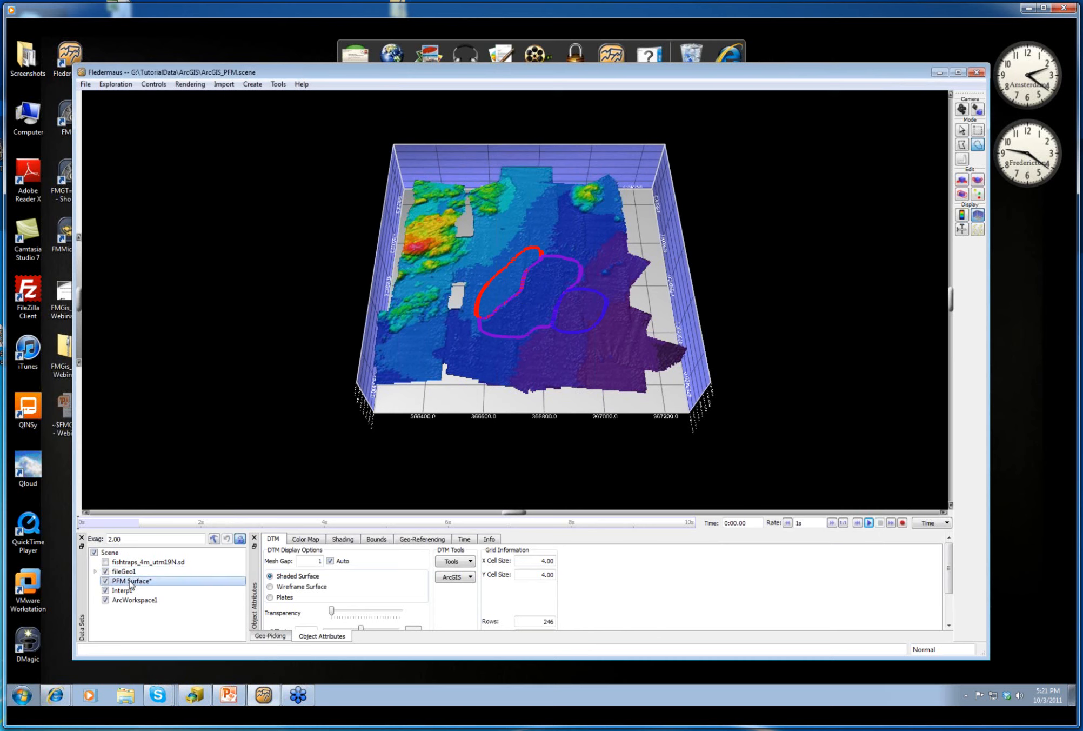
left_click(279, 86)
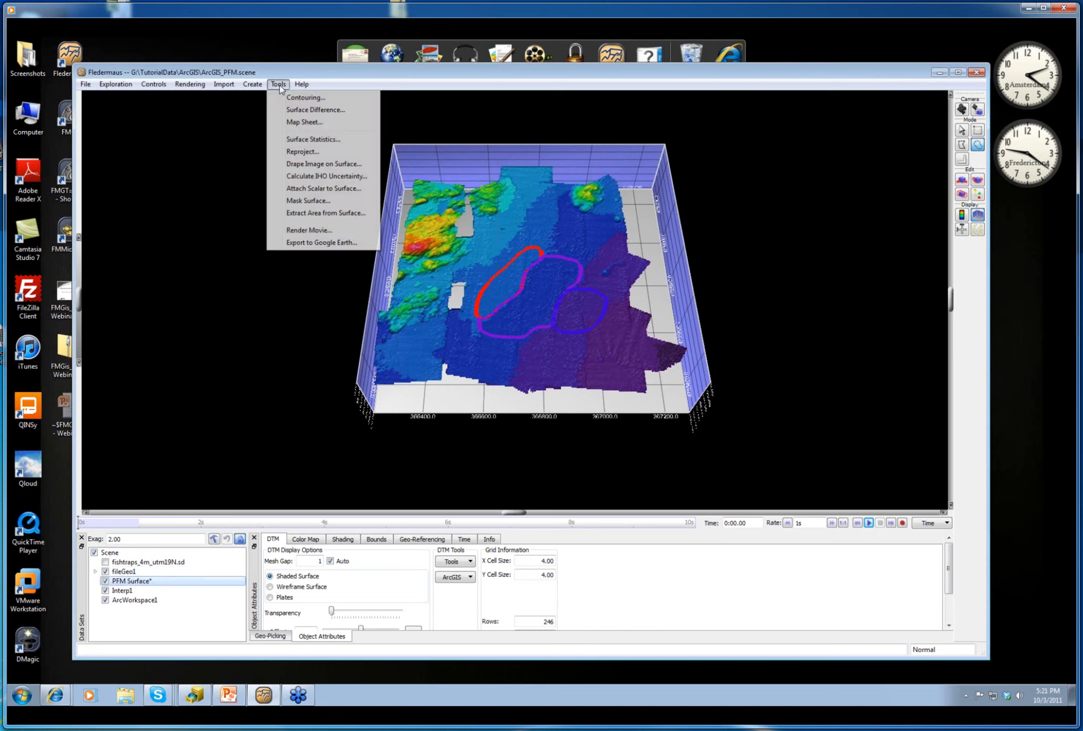
left_click(300, 98)
left_click(432, 285)
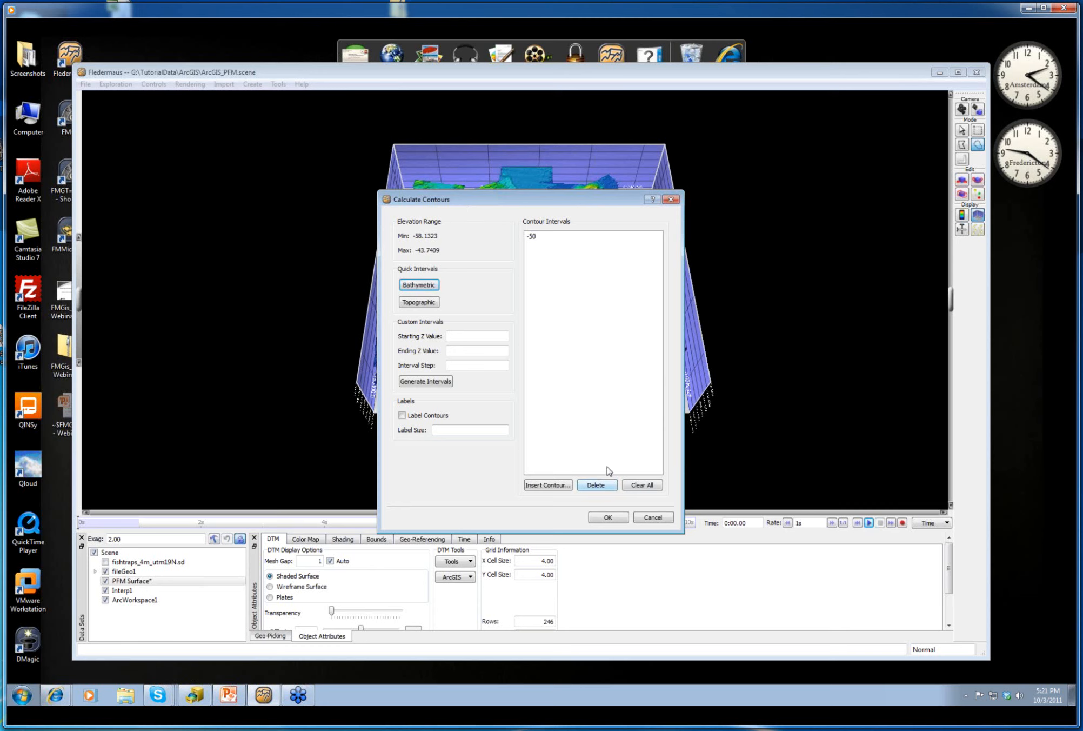
left_click(608, 518)
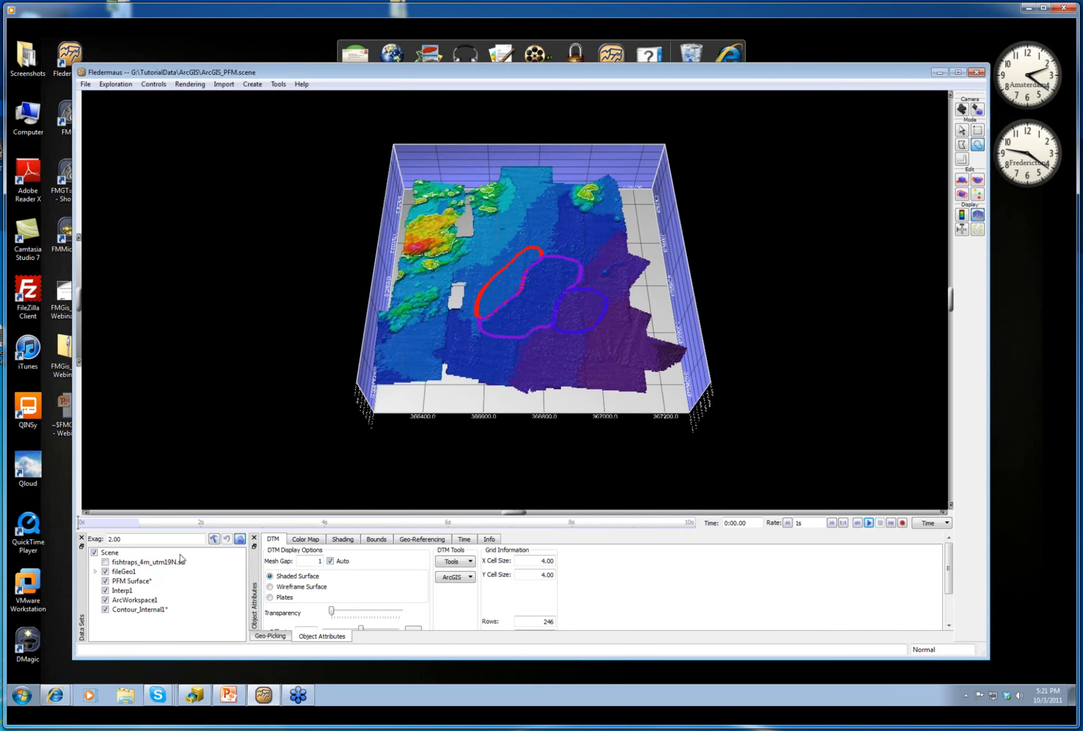
Set the contour lines' width to 5 and inspect them around the red and yellow high.
left_click(132, 611)
double_click(327, 564)
type("5")
key("Return")
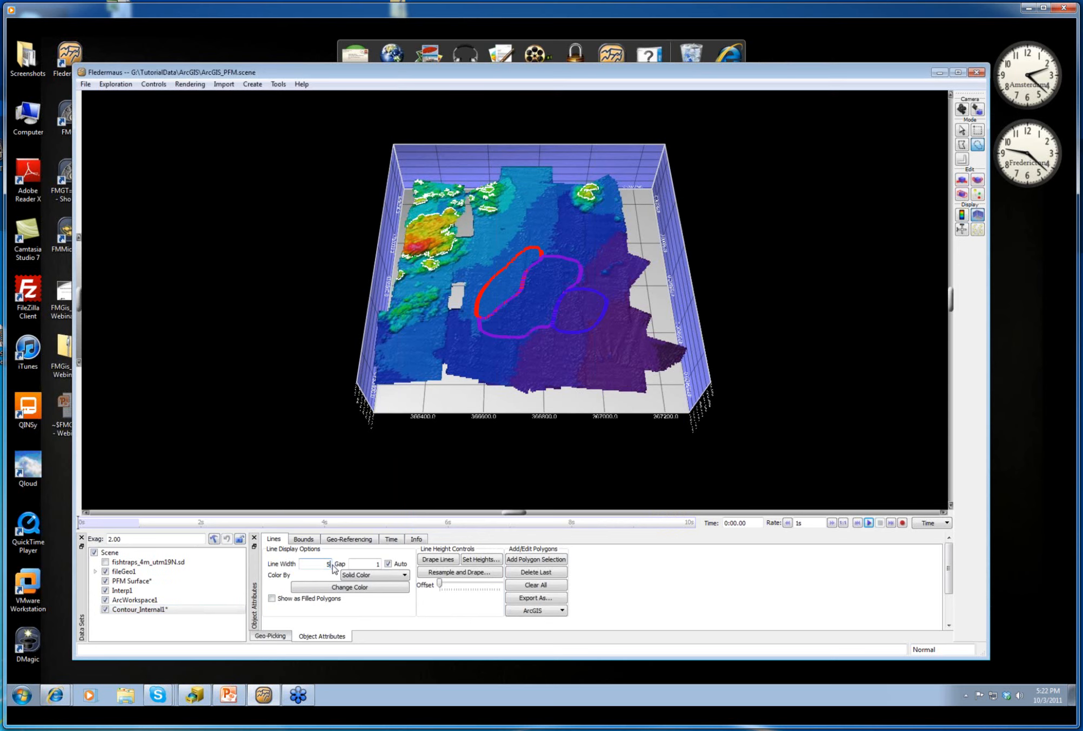
middle_click(451, 219)
scroll(451, 219, "up", 5)
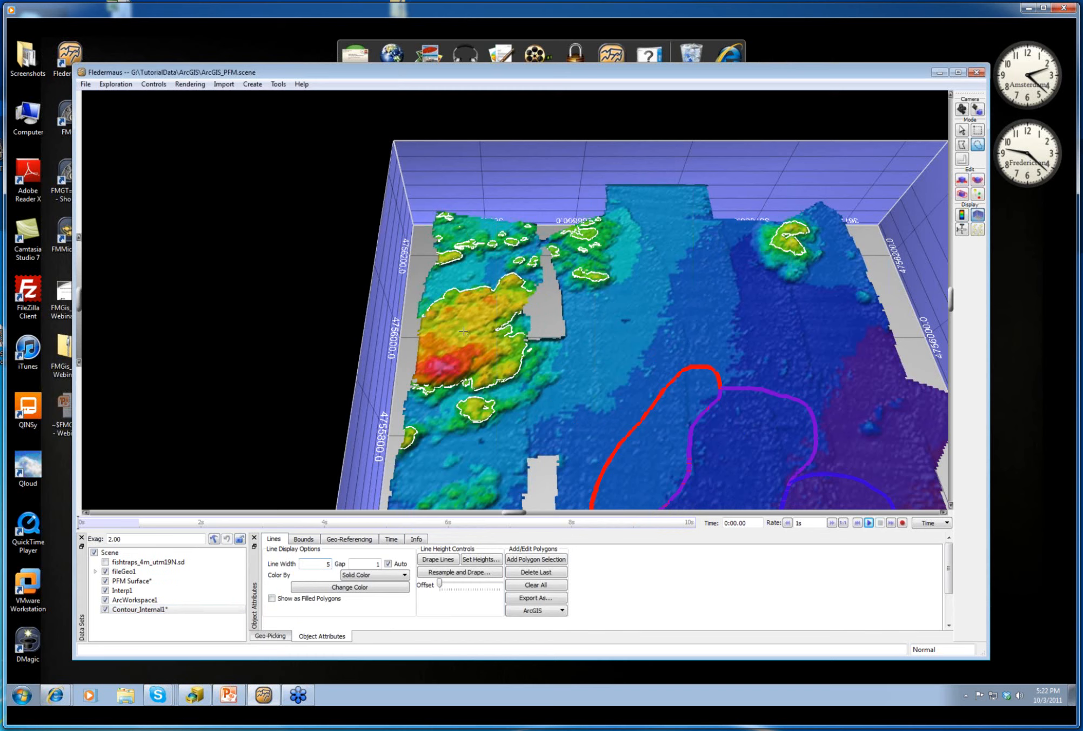
Transfer Contour_Internal1 as contours to the ArcWorkspace1 connection, keeping its name.
left_click(158, 609)
left_click(531, 612)
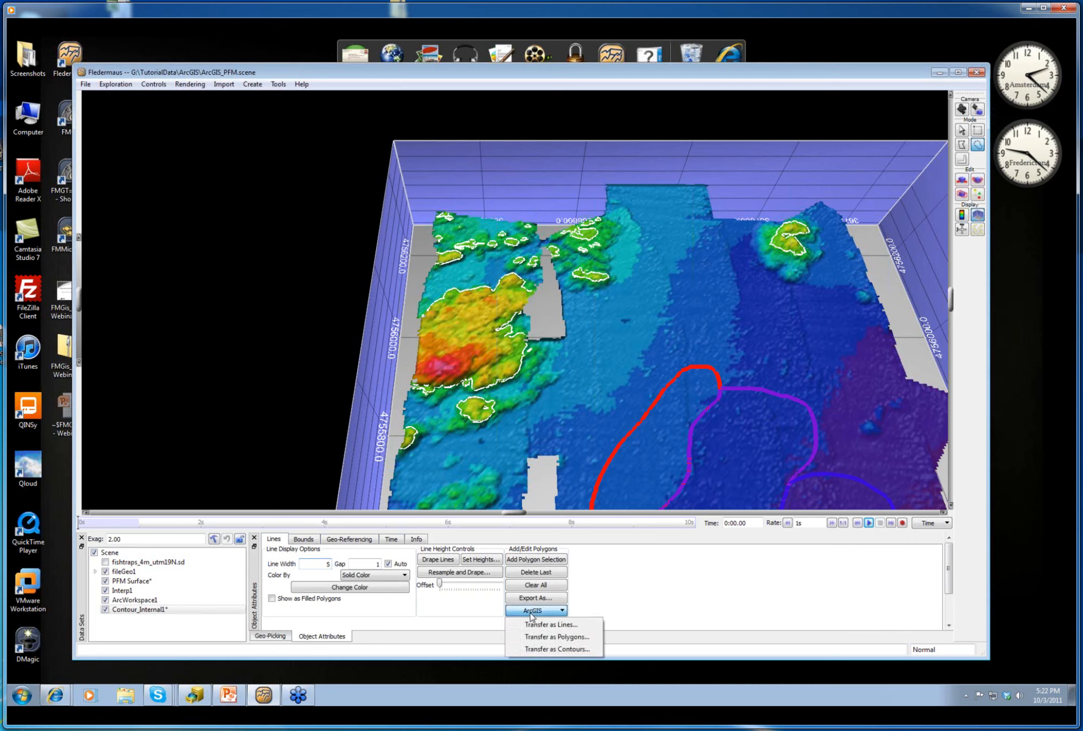
left_click(573, 650)
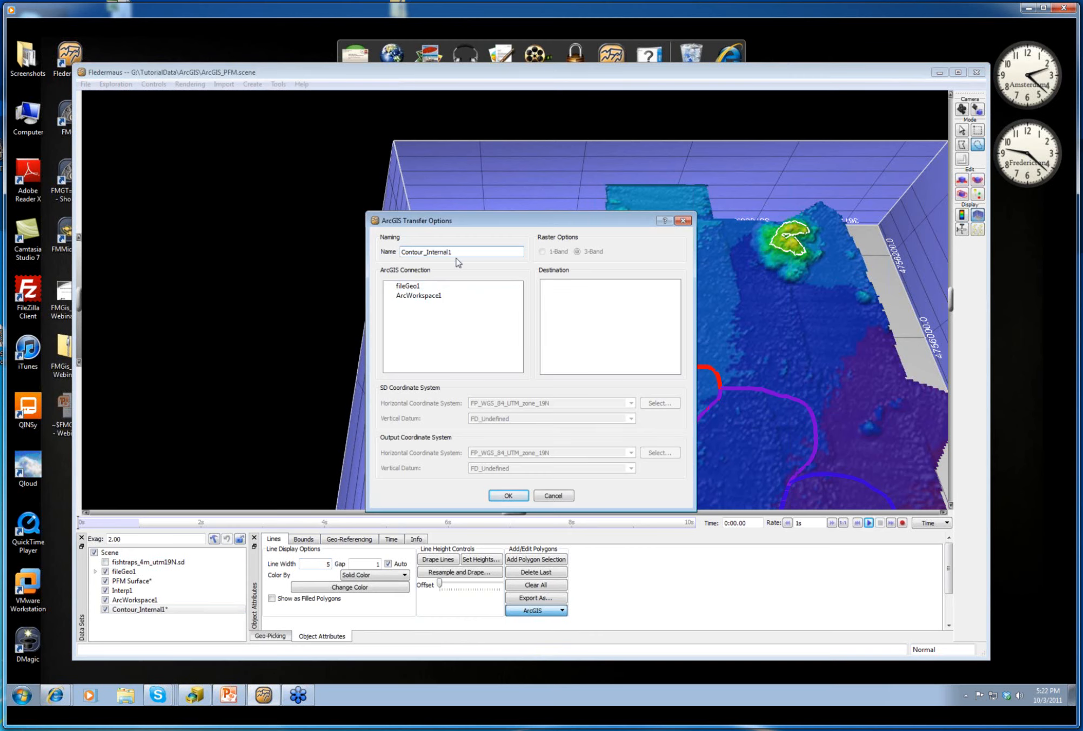
left_click(425, 297)
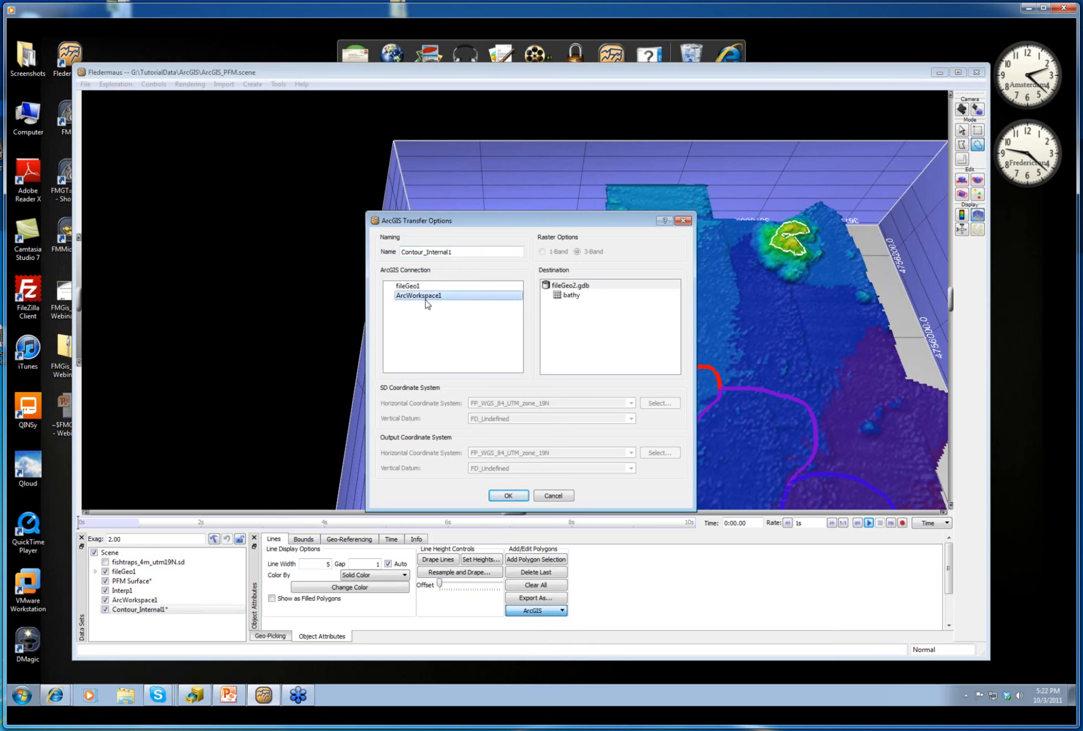
left_click(509, 495)
In ArcCatalog, refresh fileGeo2, preview the Contour_Internal1 feature class's geometry, and view its attribute table.
left_click(193, 699)
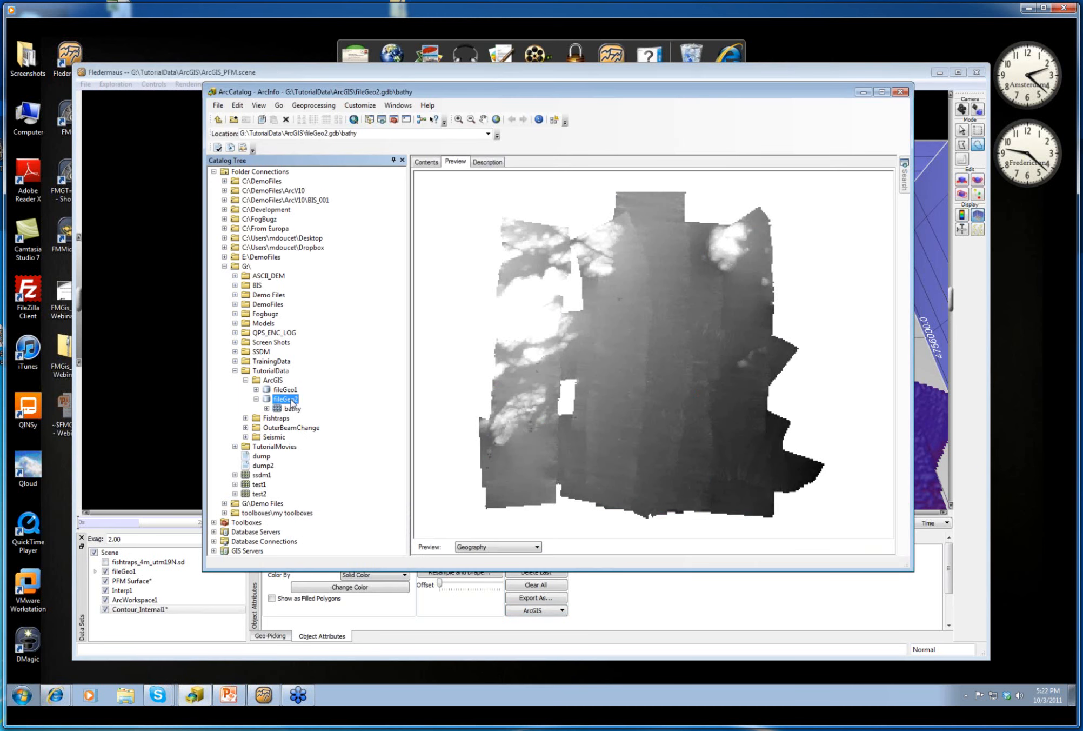
right_click(291, 400)
left_click(320, 455)
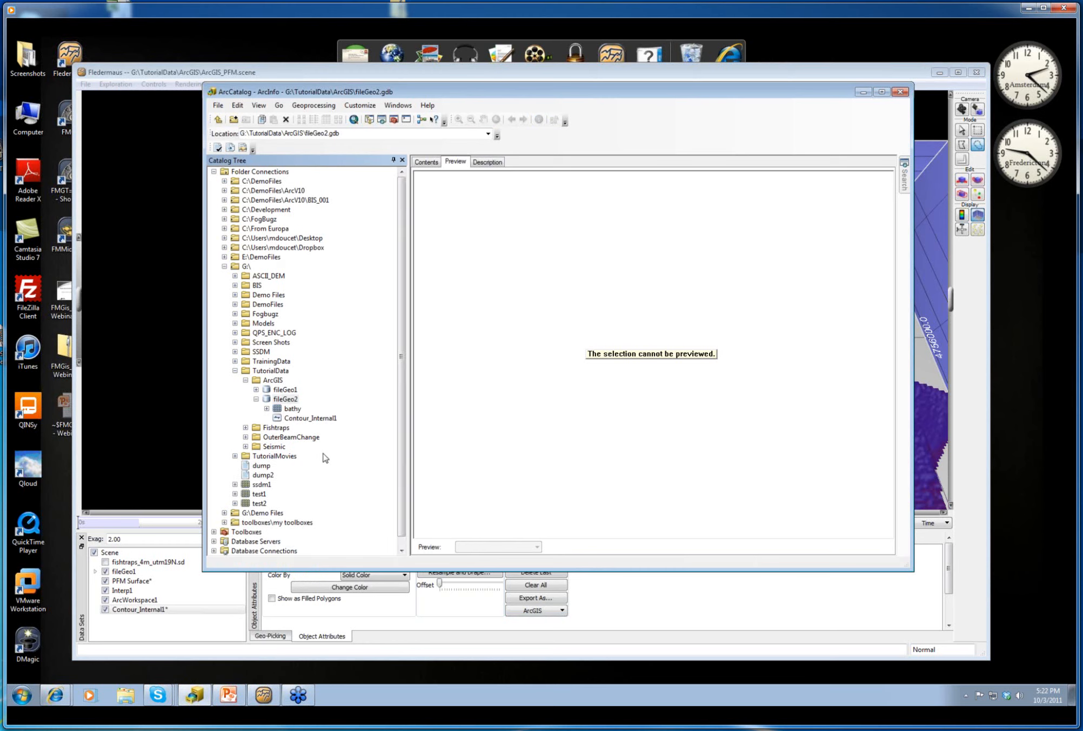
left_click(309, 417)
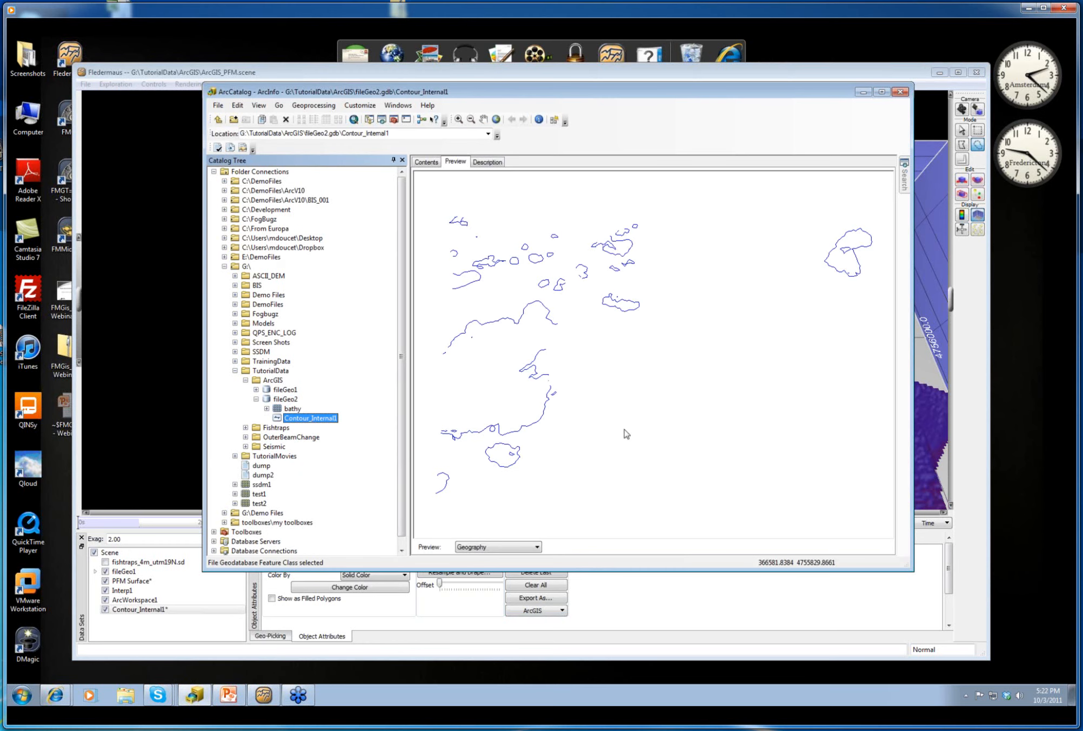
left_click(500, 547)
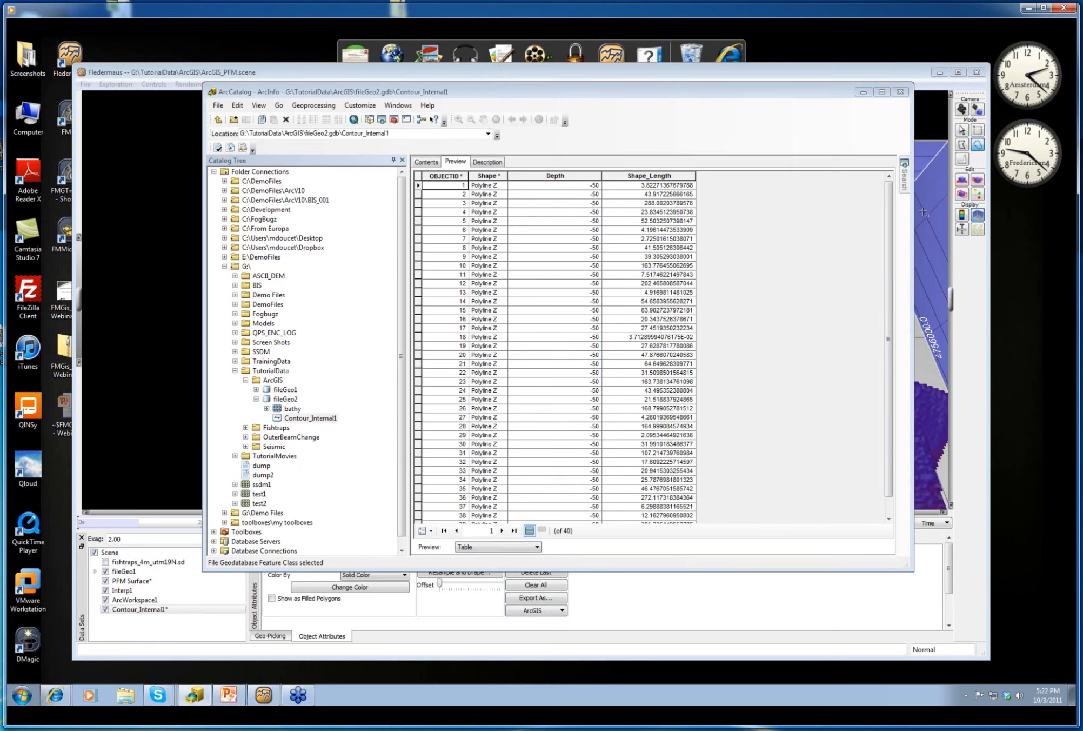
Return to Fledermaus and view the whole surface with its contours and interpretation polygons.
left_click(905, 73)
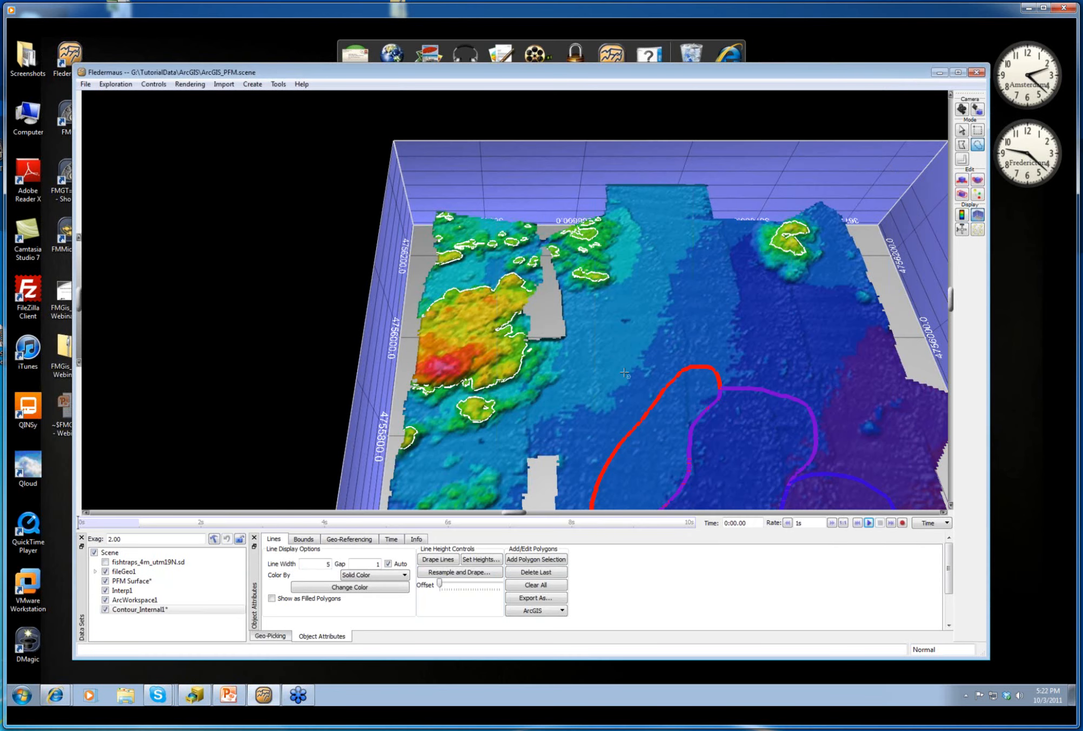
scroll(624, 372, "down", 3)
middle_click_drag(624, 372, 540, 289)
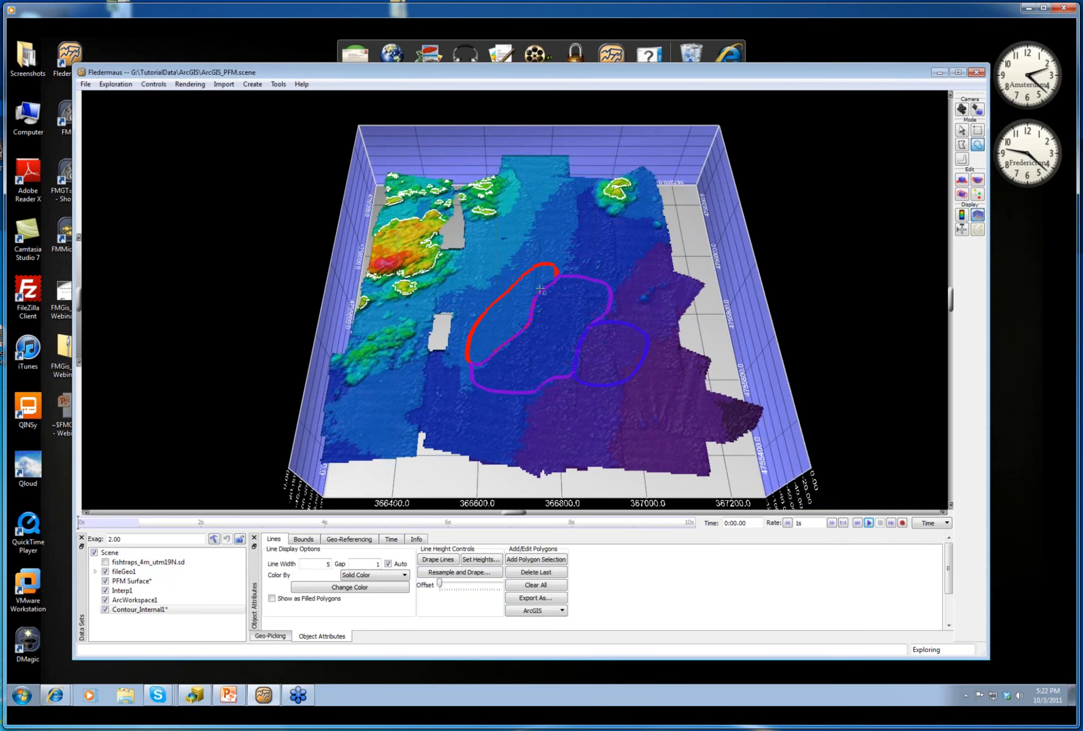
left_click(85, 84)
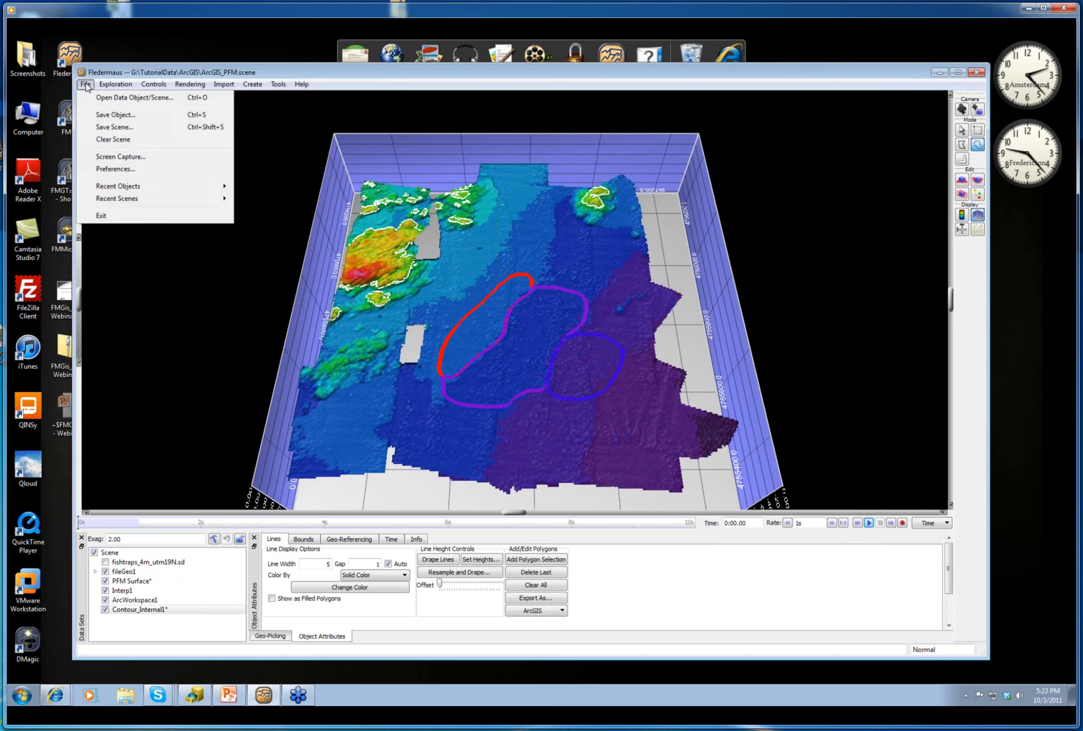
mouse_move(121, 188)
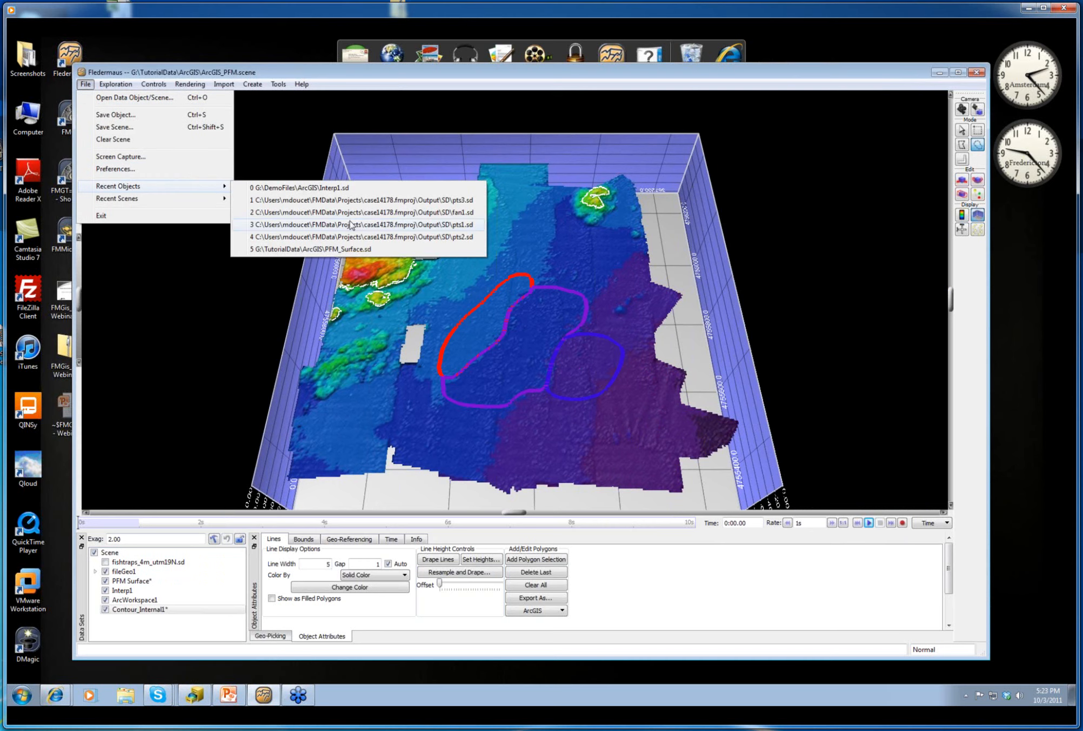
left_click(125, 97)
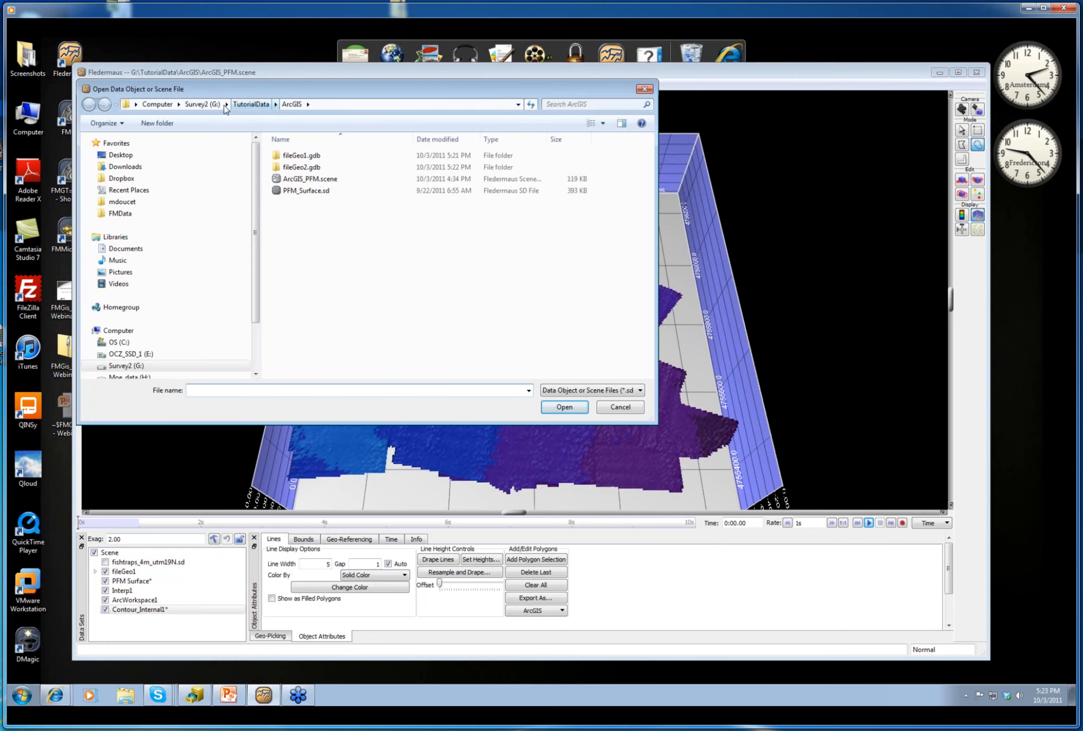
left_click(122, 201)
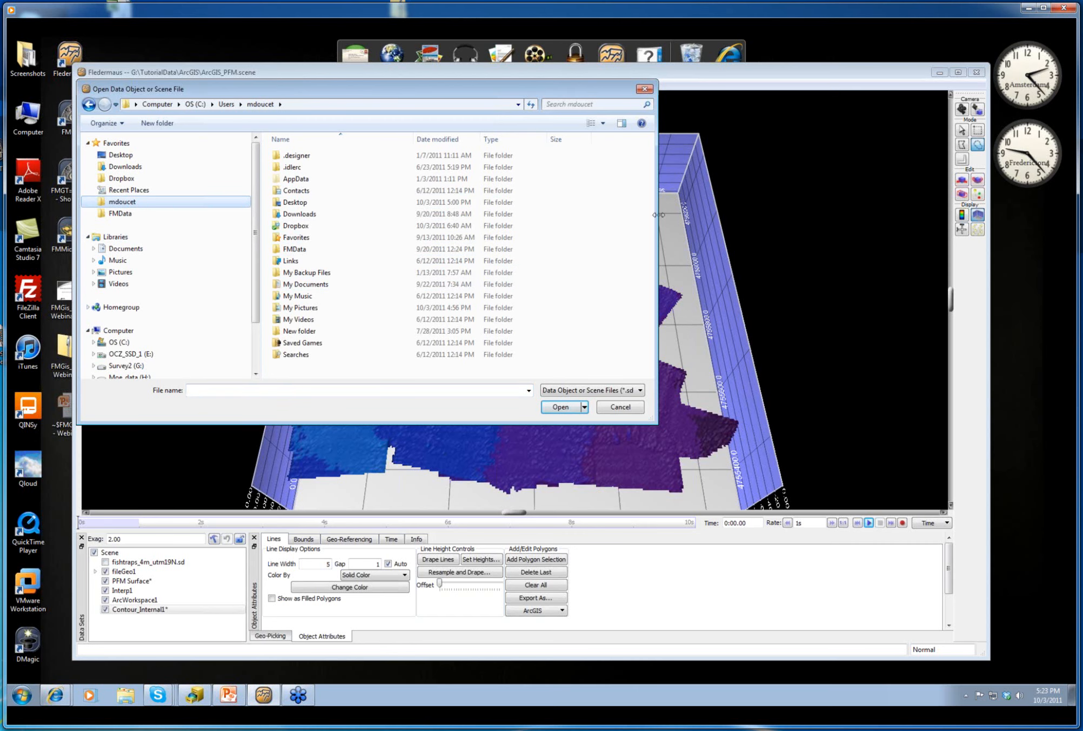
left_click(629, 406)
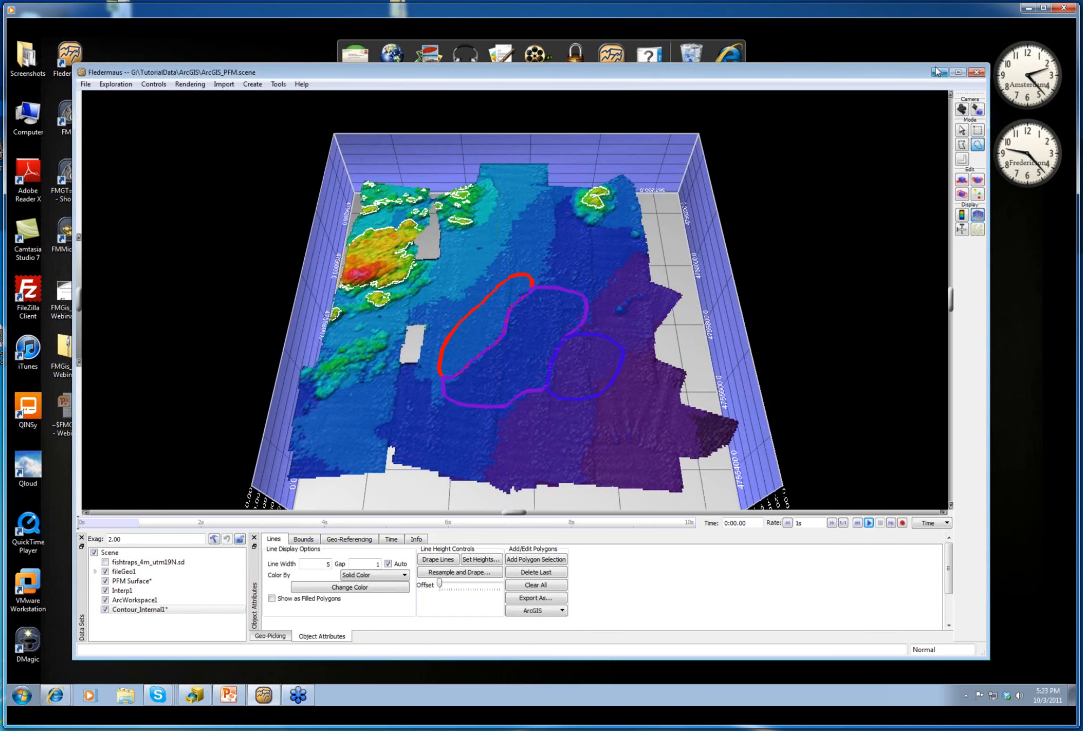
Minimize Fledermaus, launch FMGT and open the arcGisTutorial project to view its backscatter mosaic.
left_click(940, 74)
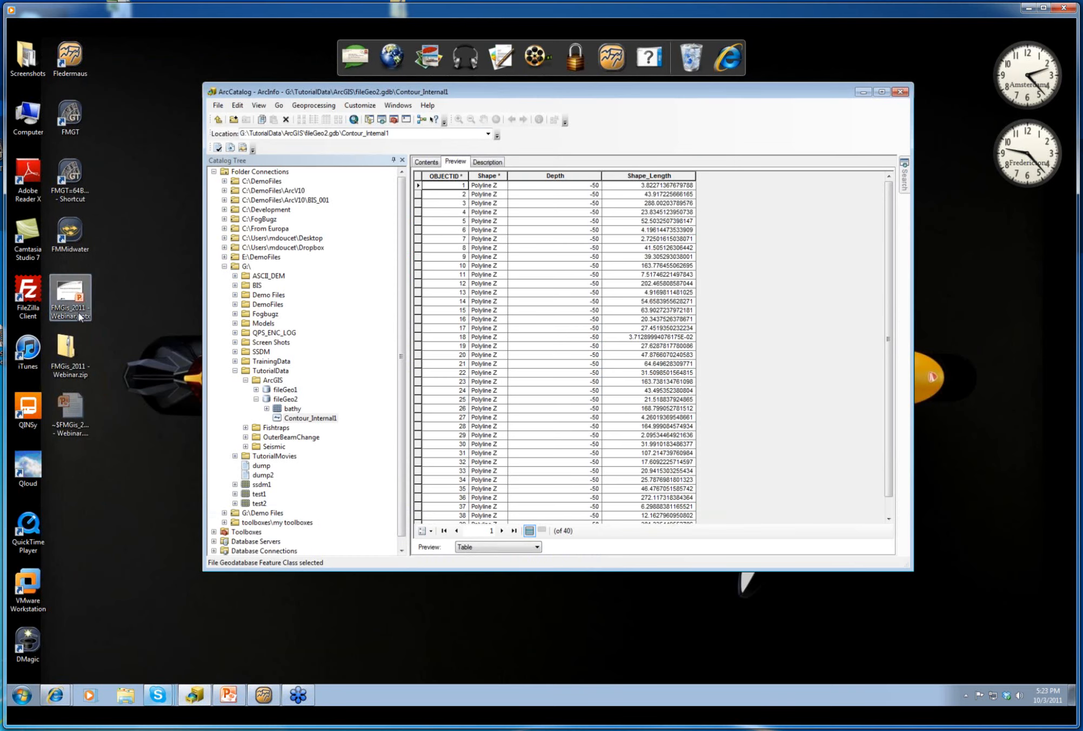
double_click(71, 116)
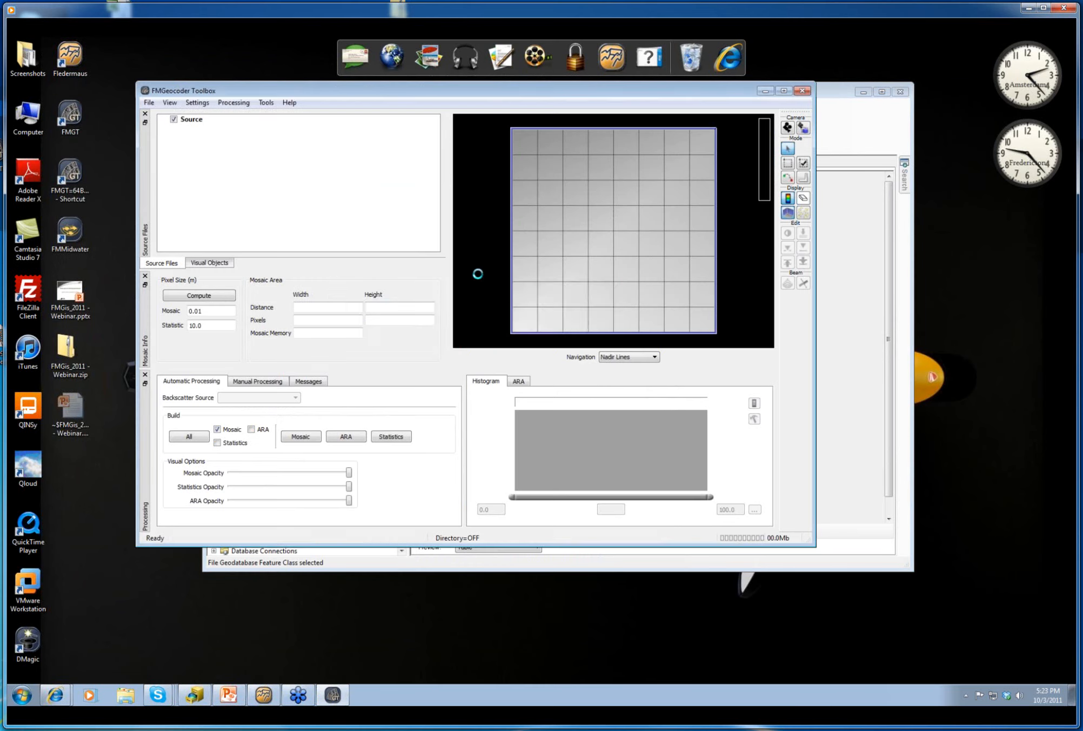
left_click(544, 338)
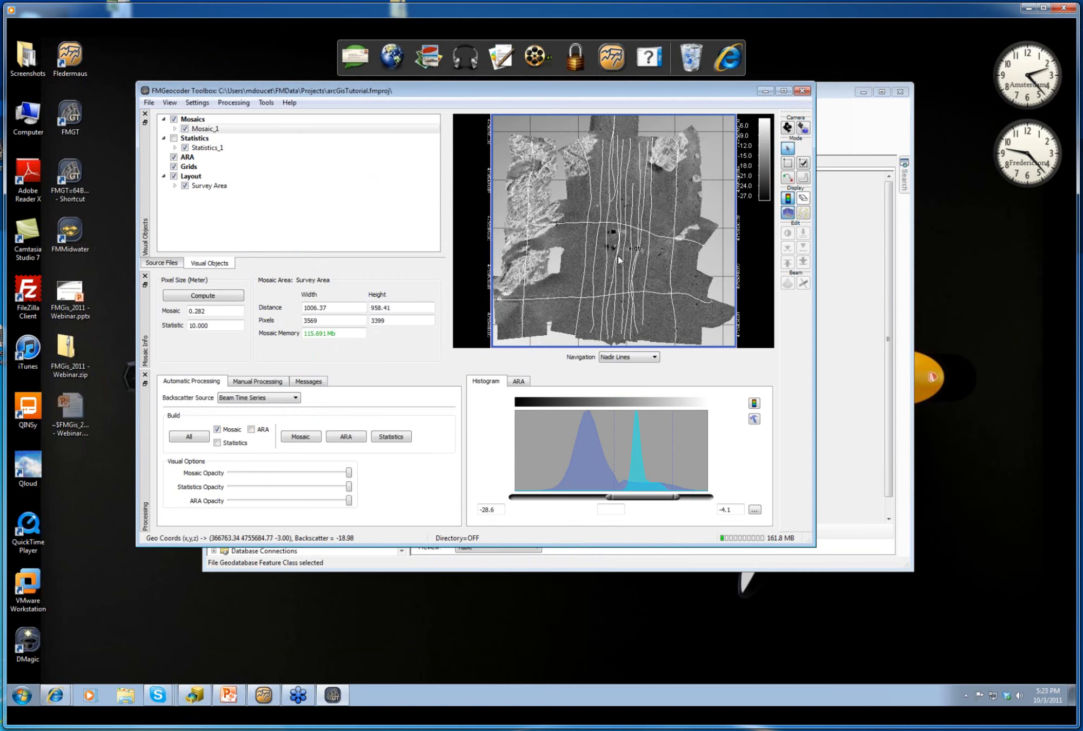
scroll(605, 234, "down", 3)
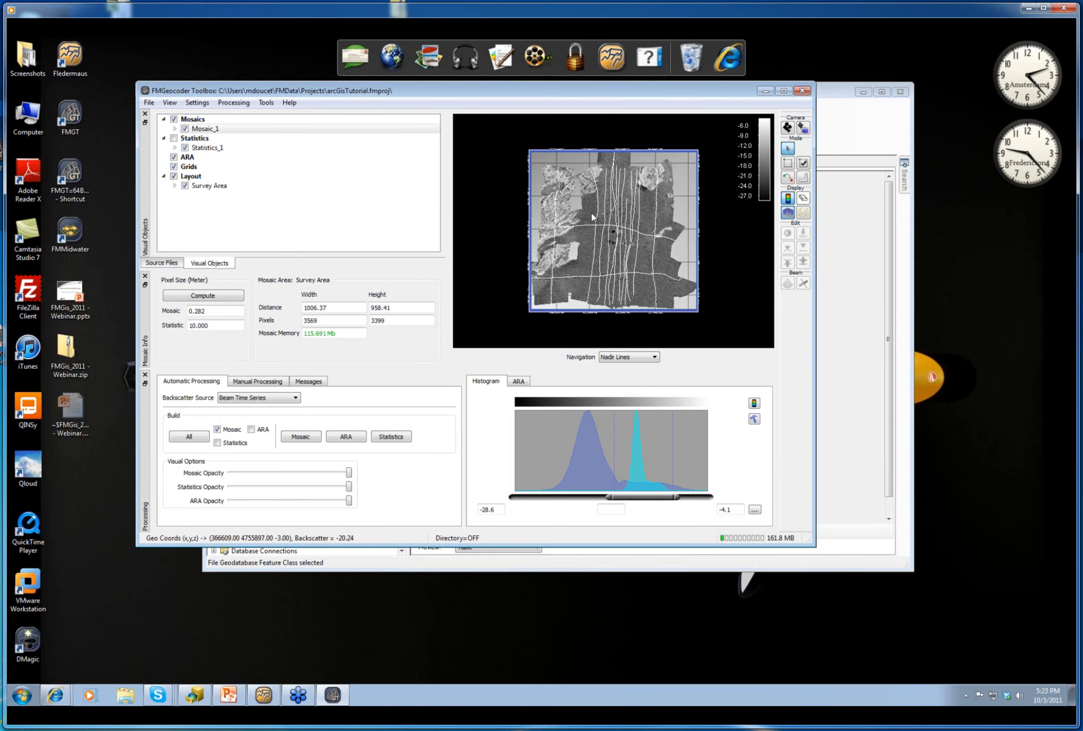
scroll(606, 232, "up", 4)
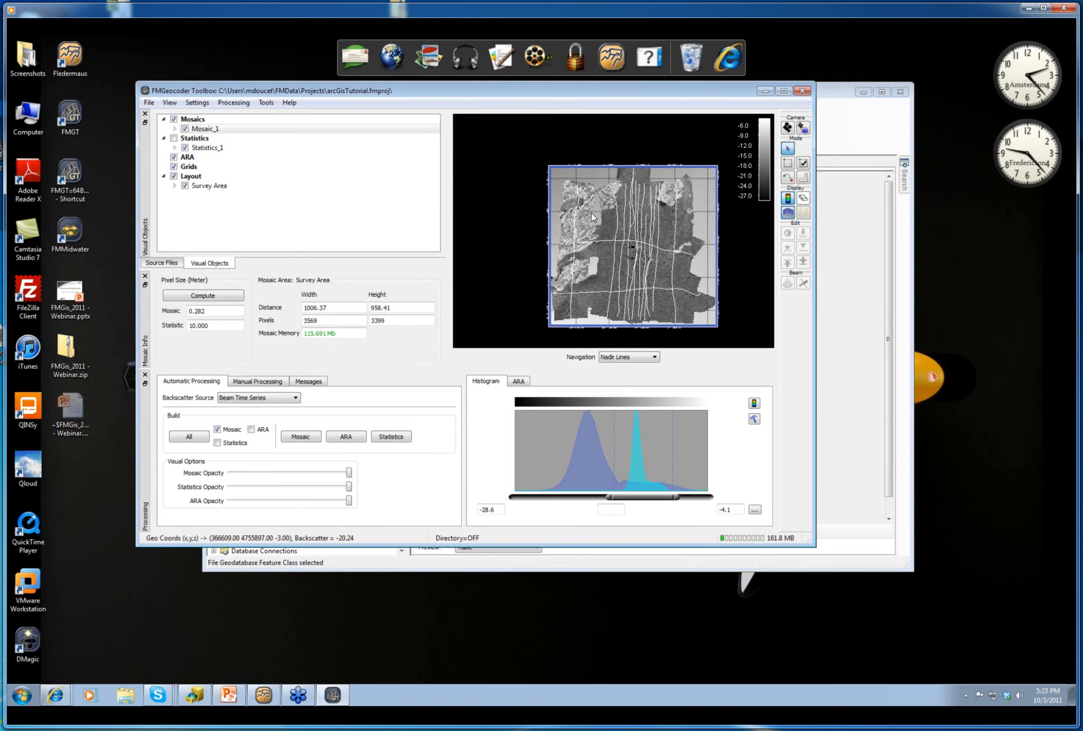
Enlarge the FMGT window, list the project's source files and hide all their navigation lines over the mosaic.
left_click(177, 264)
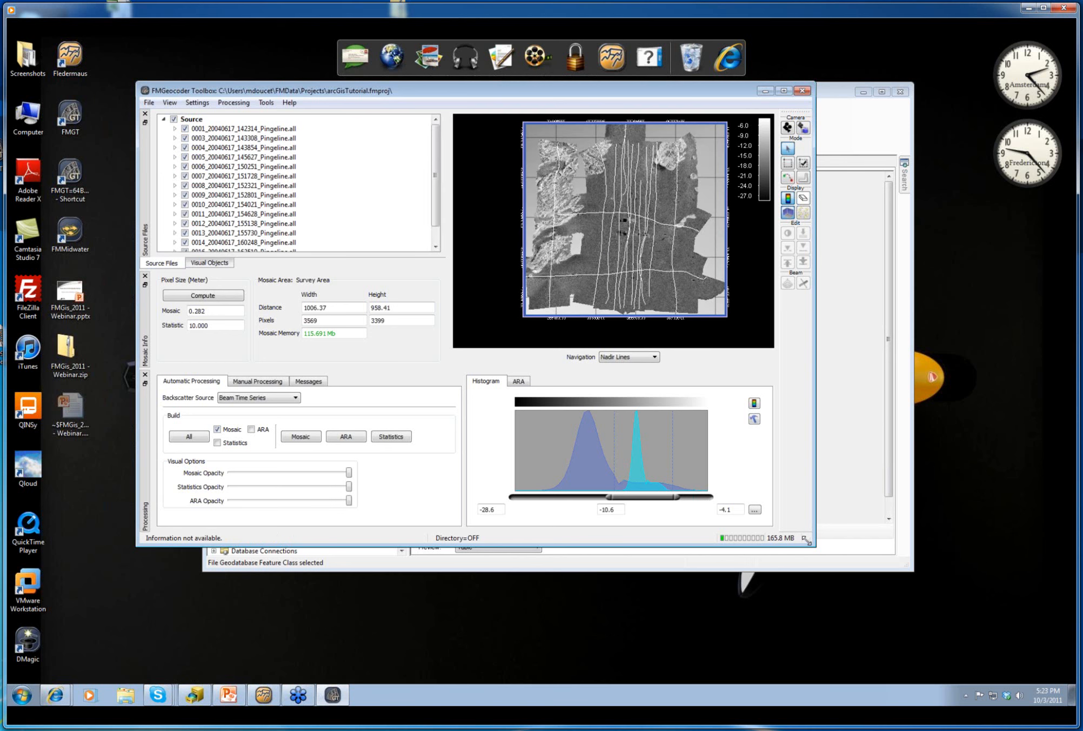
left_click_drag(806, 539, 1002, 660)
left_click(174, 122)
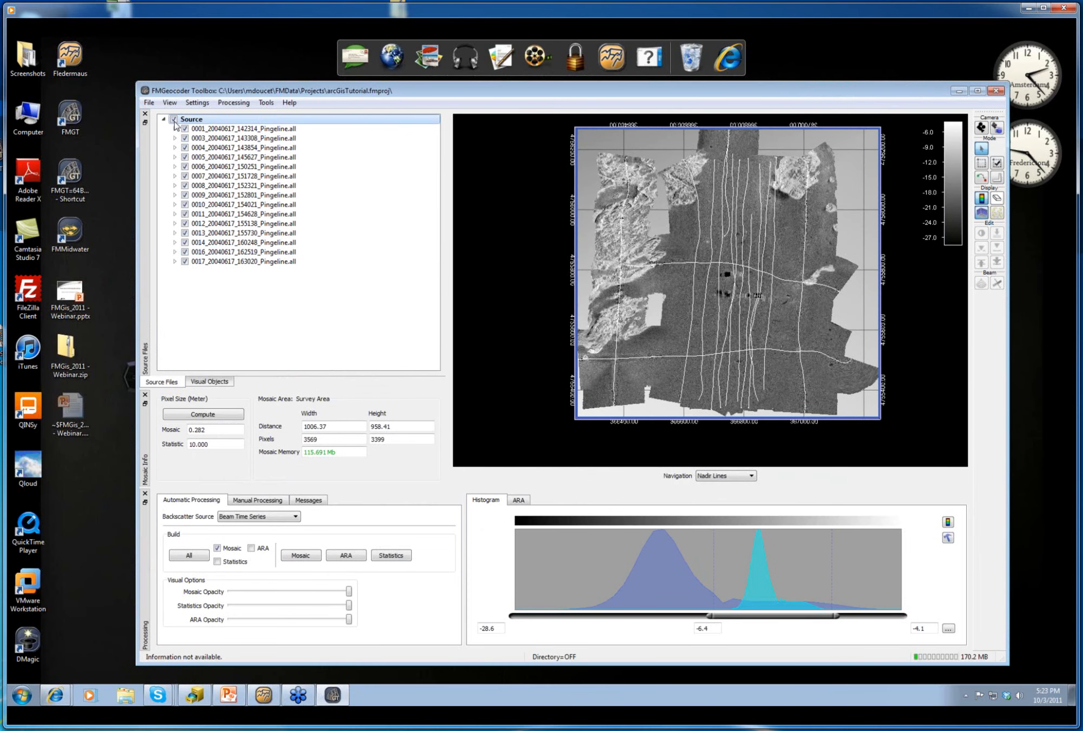
left_click(173, 120)
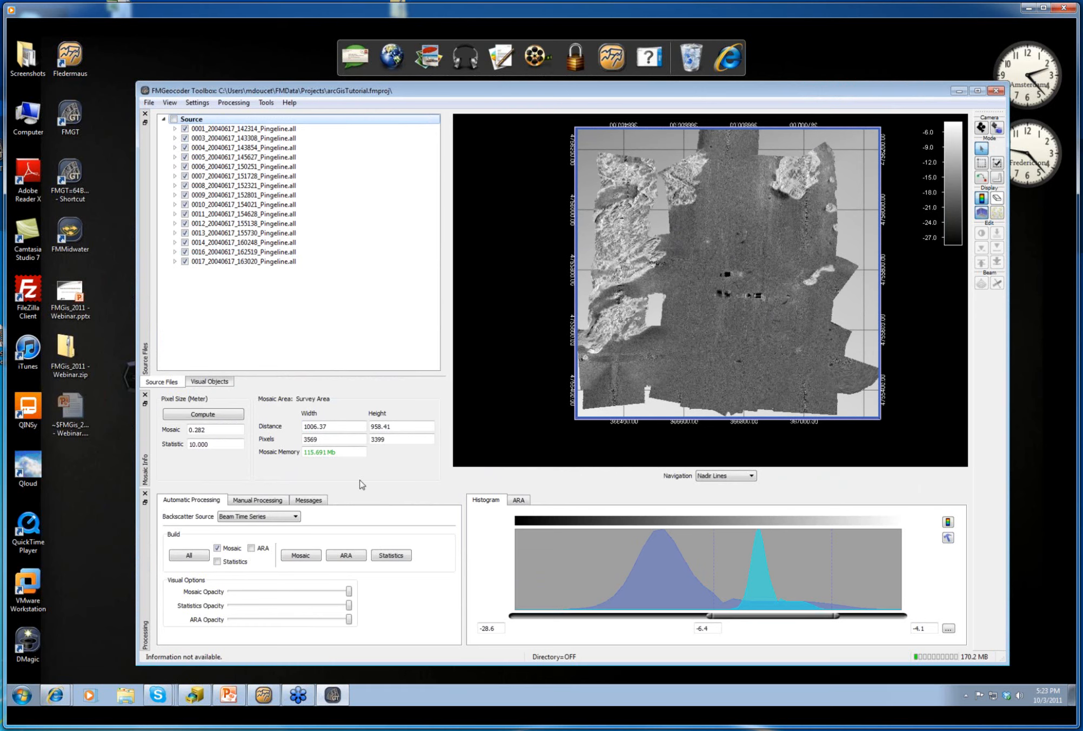
Export Mosaic_1 to ArcGIS as a 3-band raster in the file geodatabase G:/TutorialData/ArcGIS/fileGeo2.gdb, keeping its name.
left_click(220, 381)
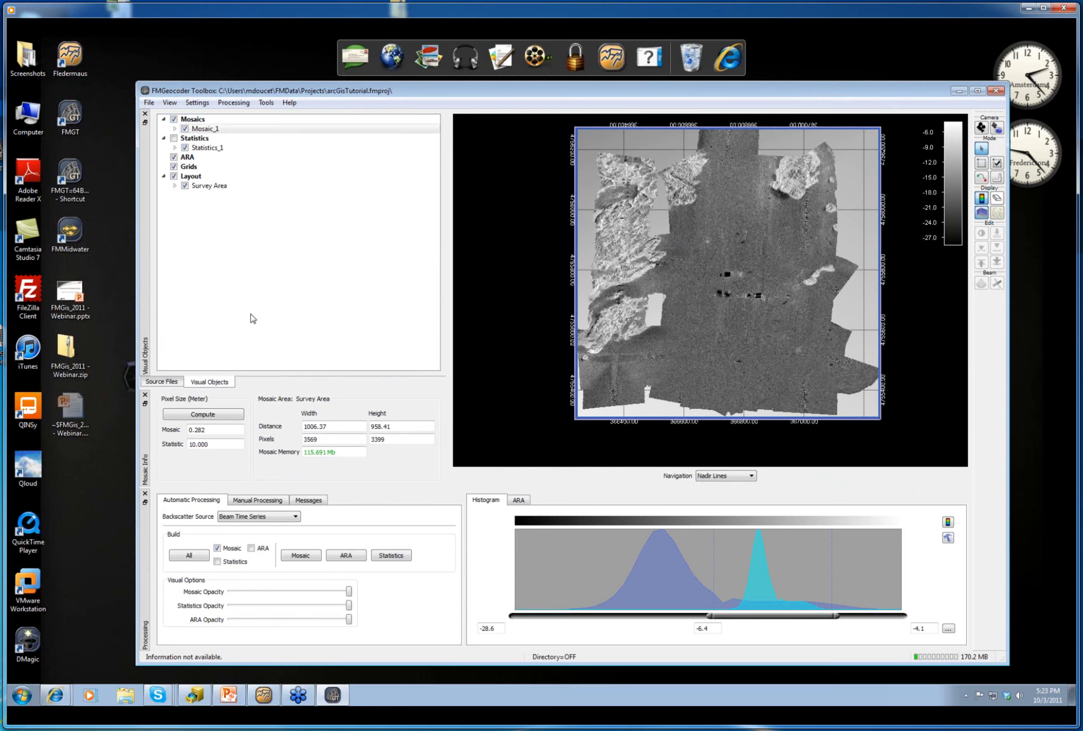
left_click(175, 129)
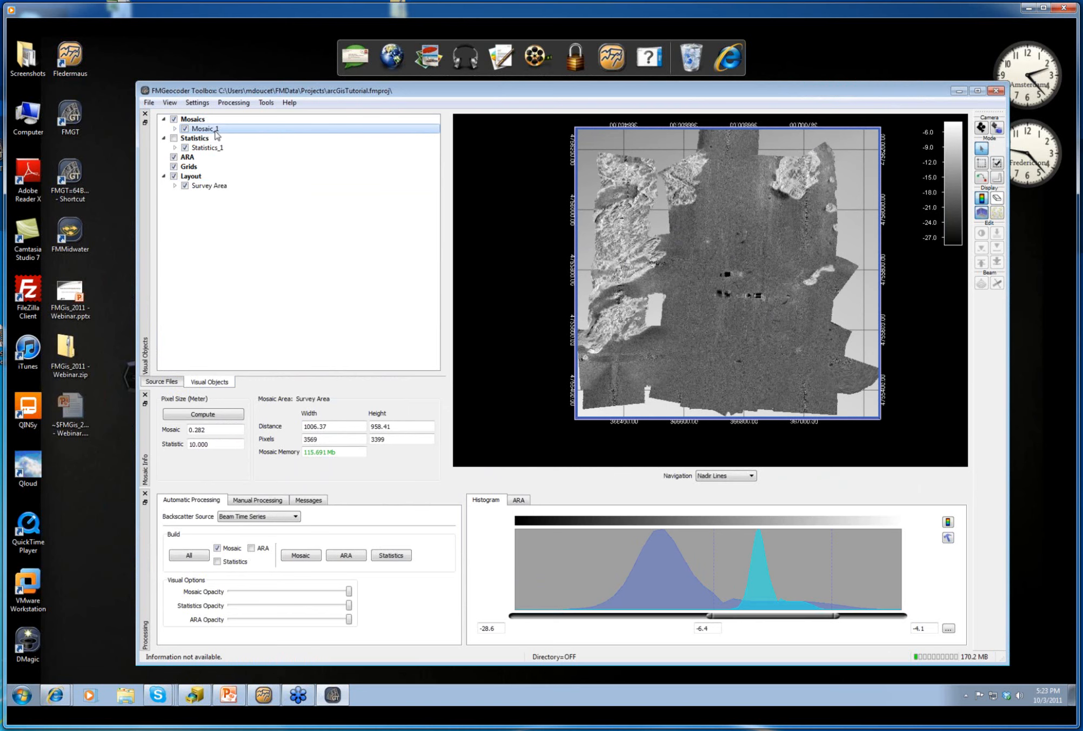
right_click(217, 136)
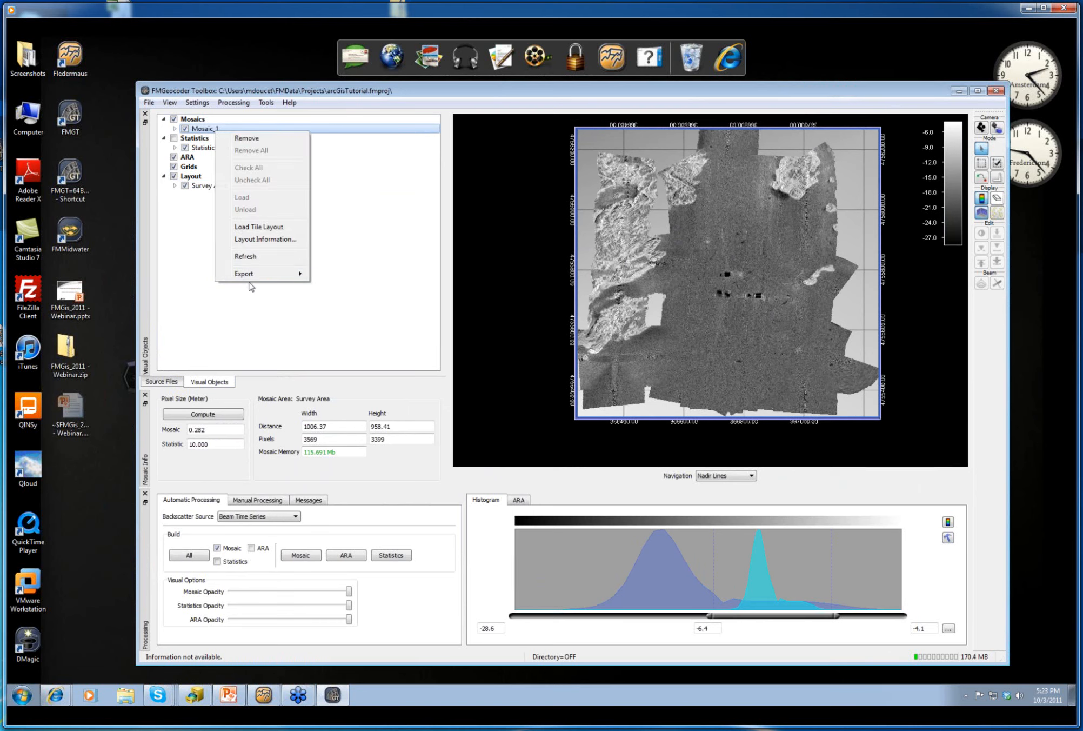
mouse_move(251, 274)
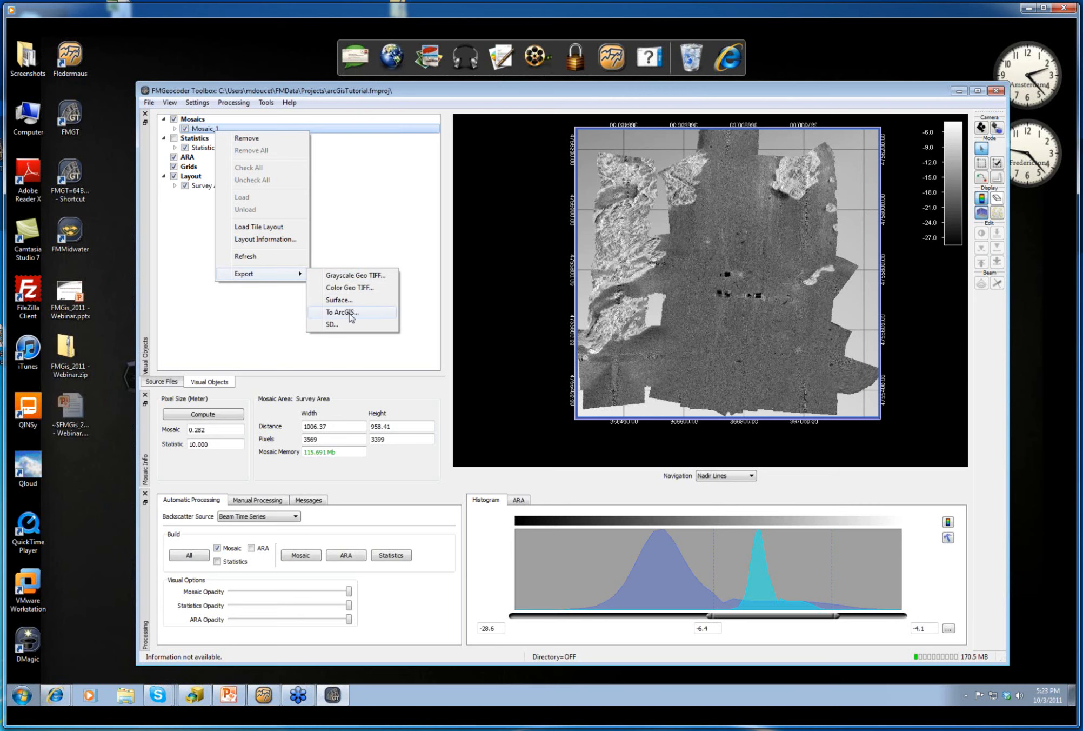
left_click(349, 313)
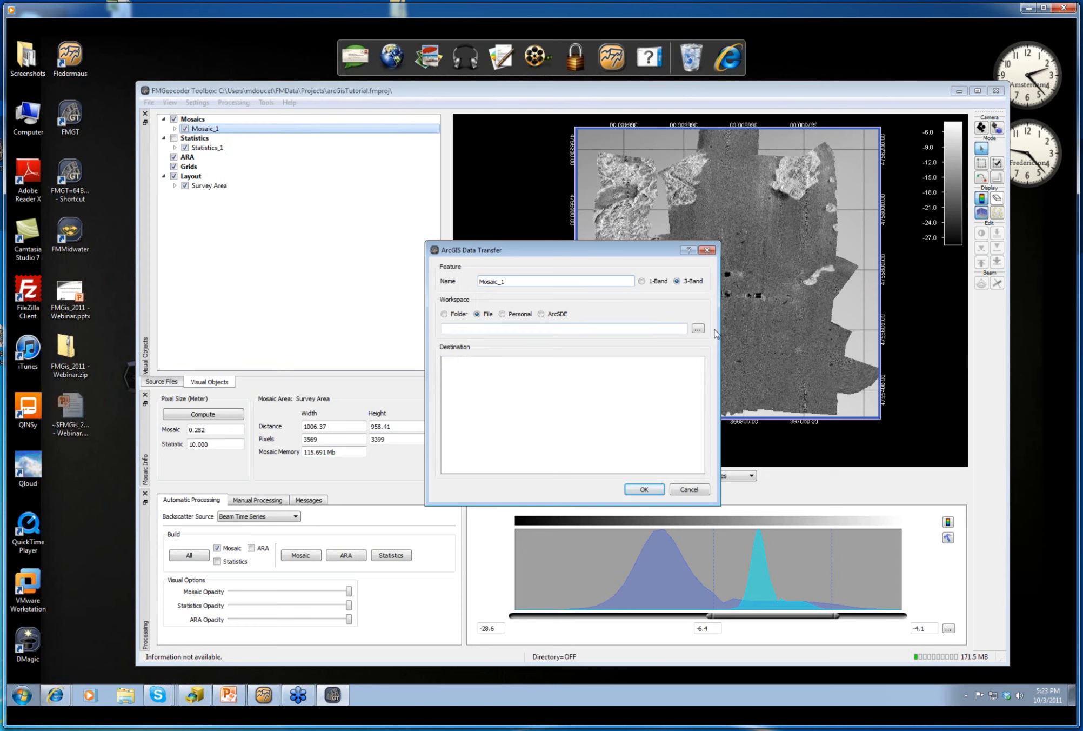
left_click(698, 328)
left_click(654, 346)
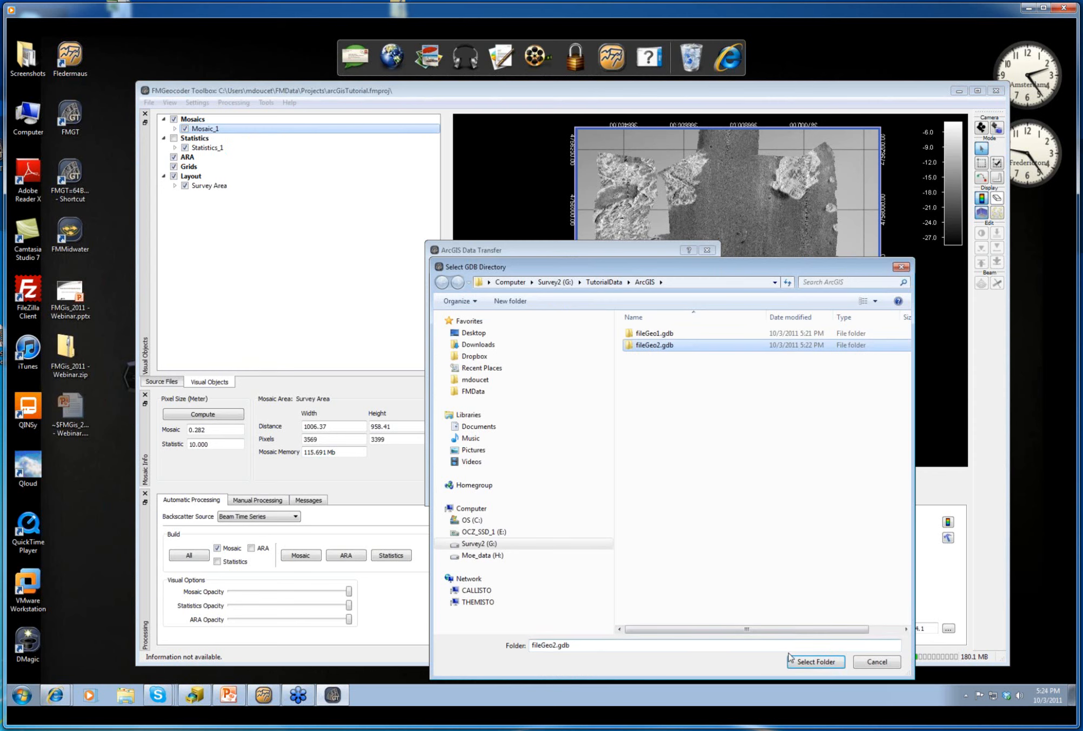
left_click(814, 665)
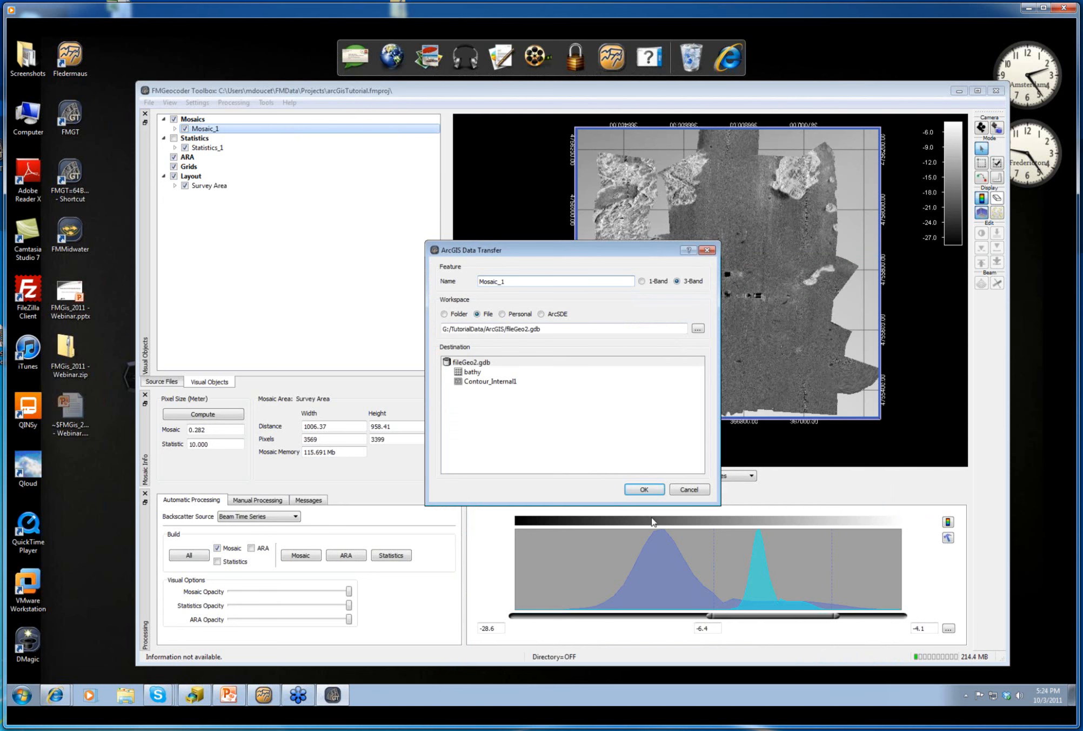
left_click(643, 489)
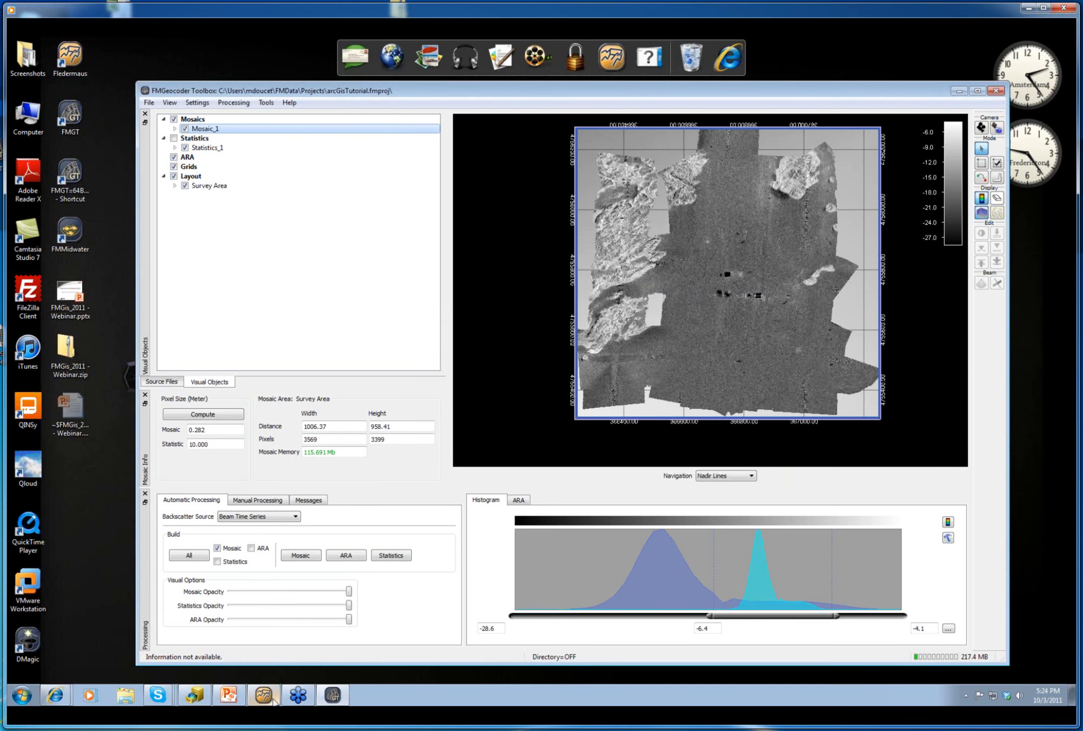
In ArcCatalog, refresh fileGeo2 and preview the Mosaic_1 raster dataset.
left_click(198, 701)
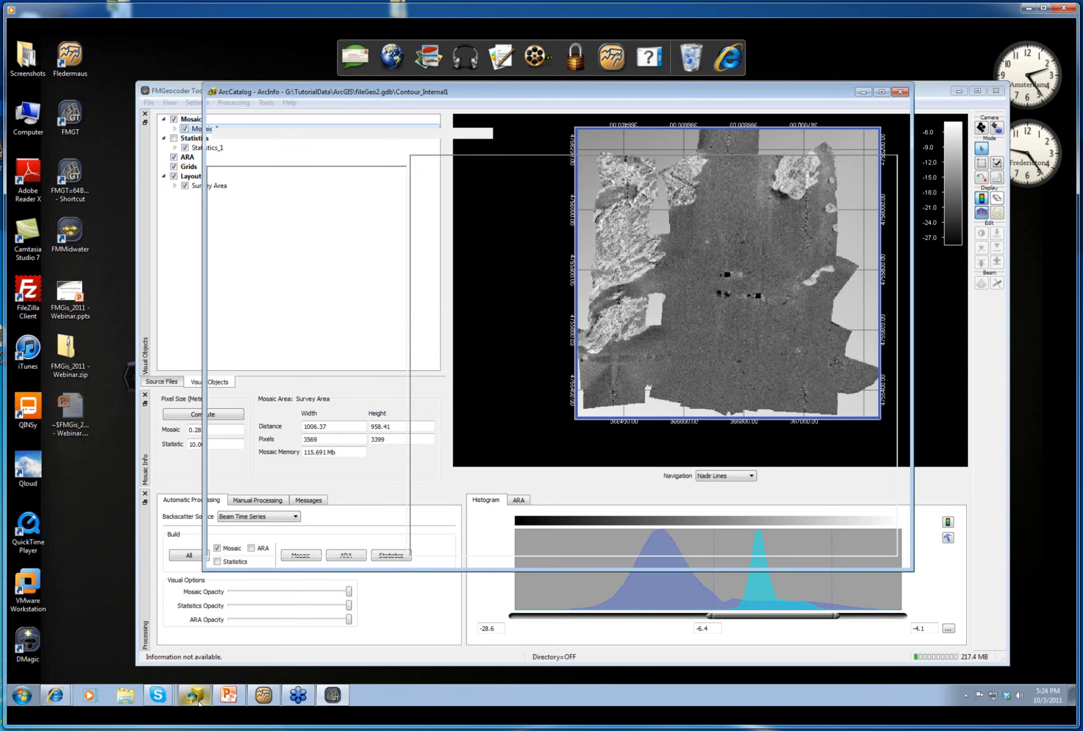
left_click(292, 401)
right_click(292, 400)
left_click(311, 451)
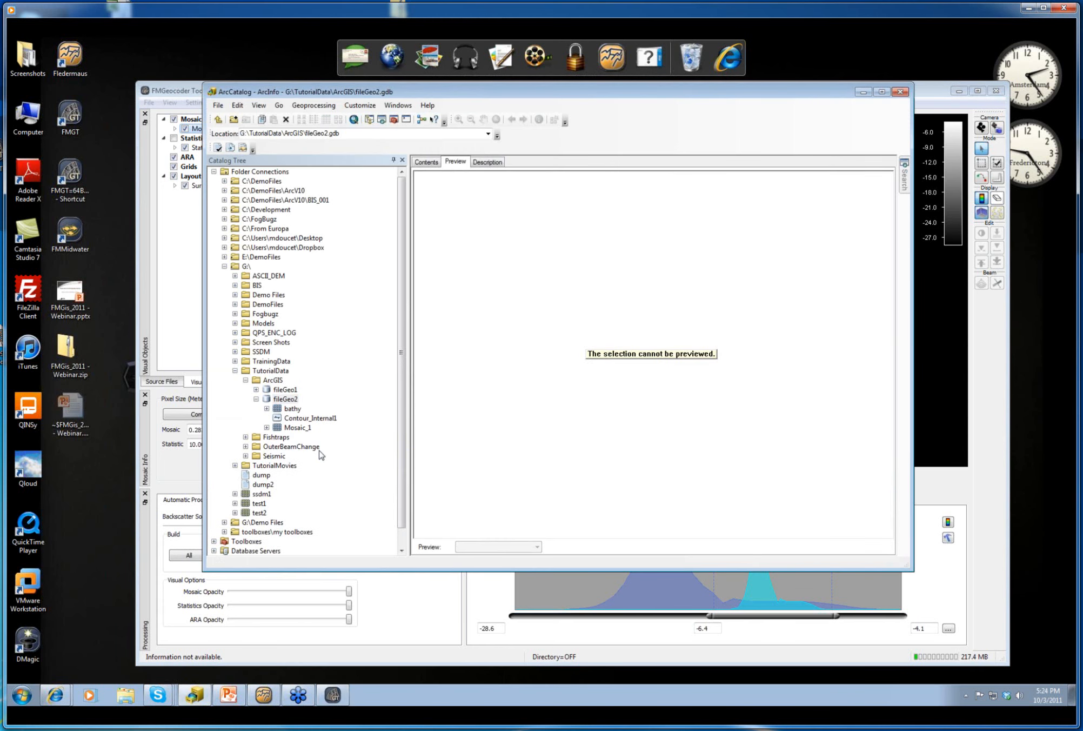
left_click(296, 427)
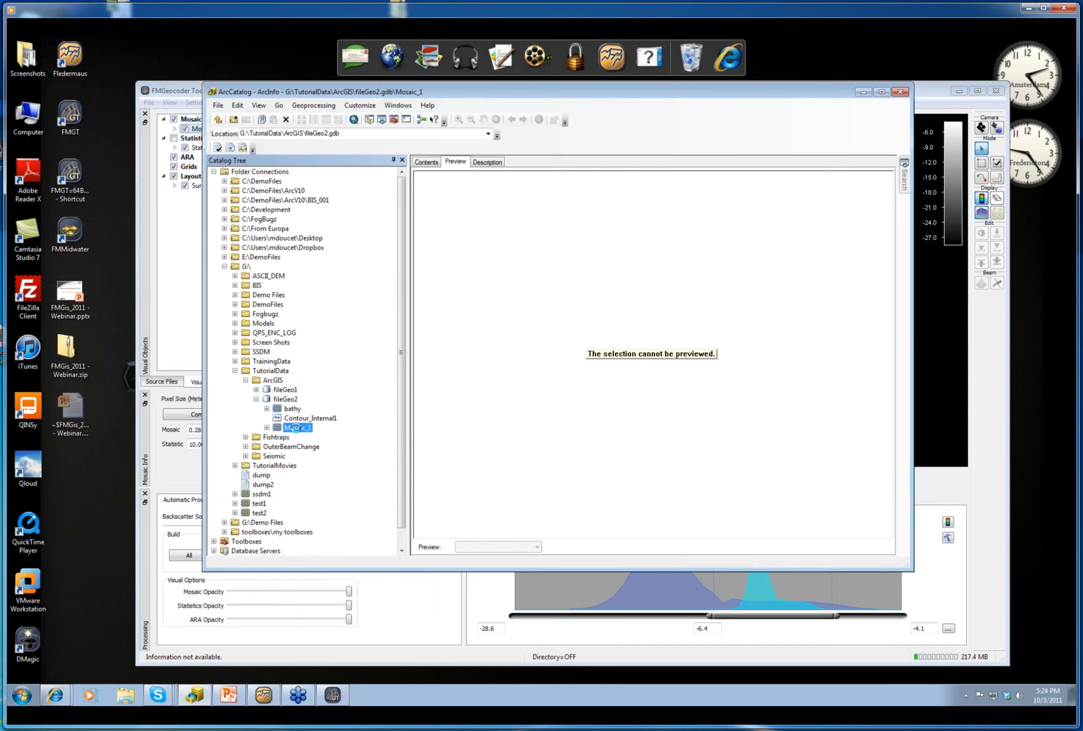
left_click(545, 382)
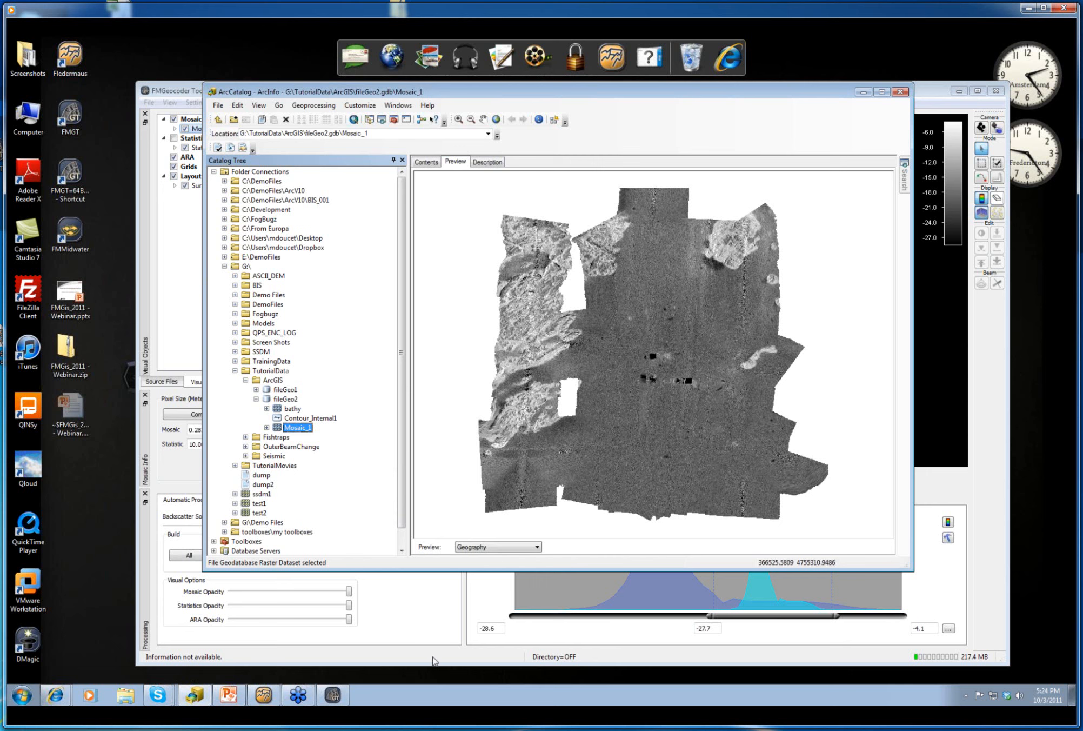
Back in Fledermaus, create a second ArcGIS workspace object and move it out of ArcWorkspace1 to the scene's top level.
left_click(264, 697)
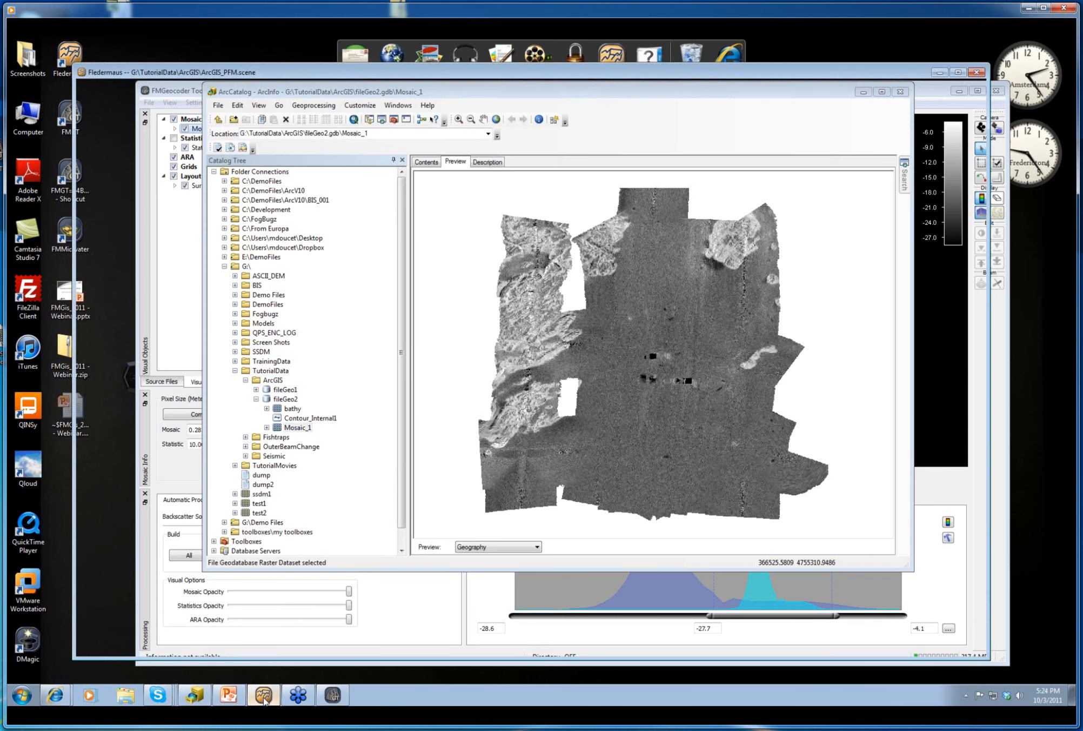
left_click(142, 601)
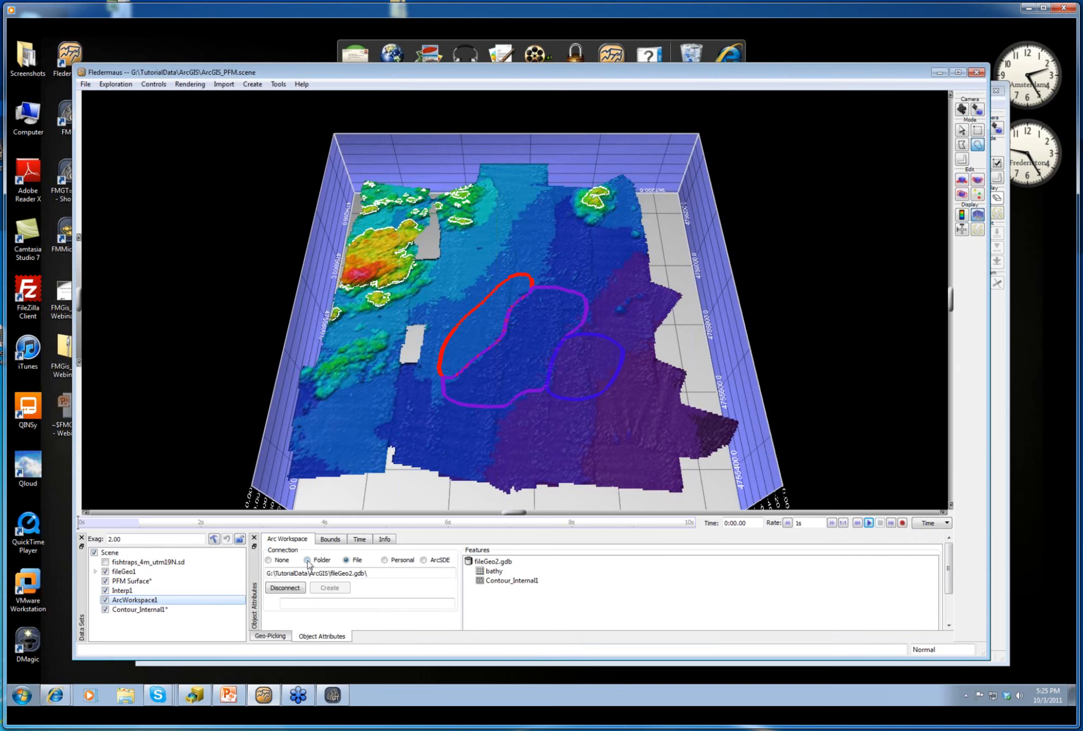
left_click(258, 88)
left_click(292, 241)
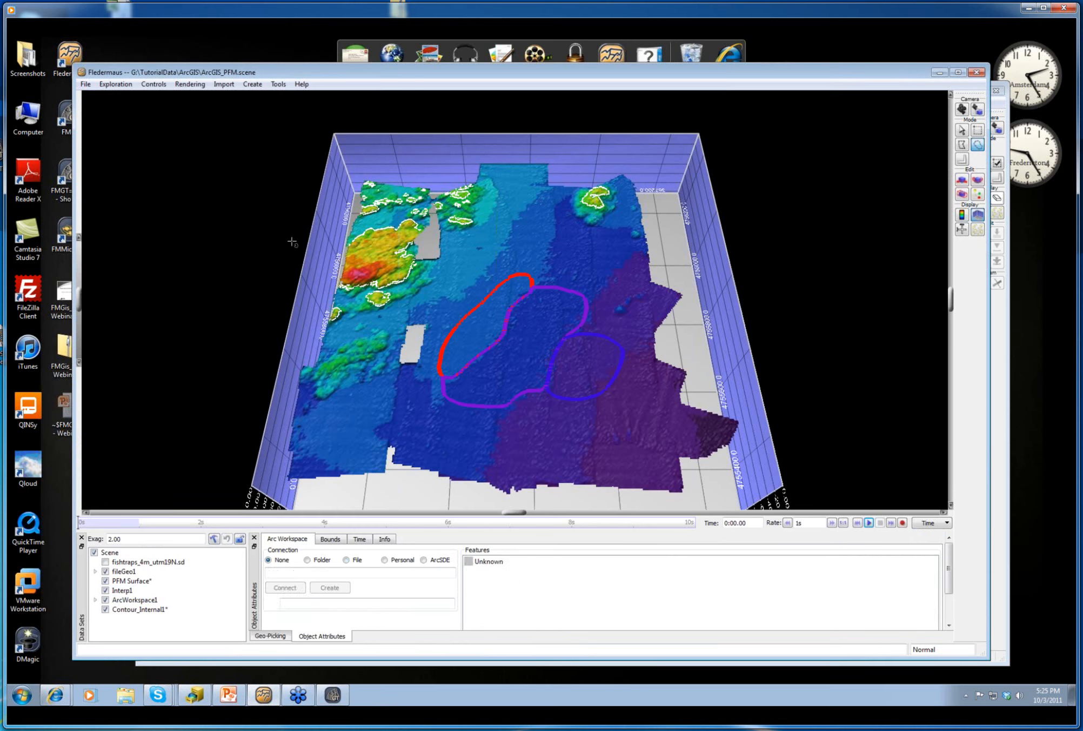
left_click(95, 599)
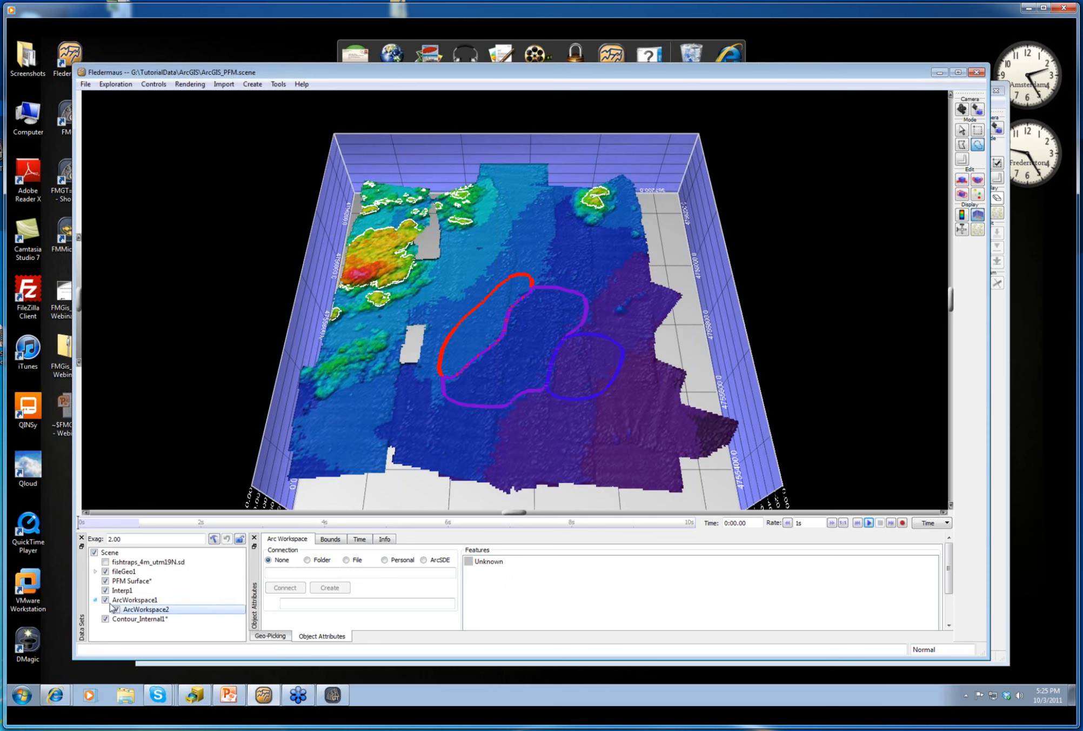
left_click_drag(150, 611, 135, 559)
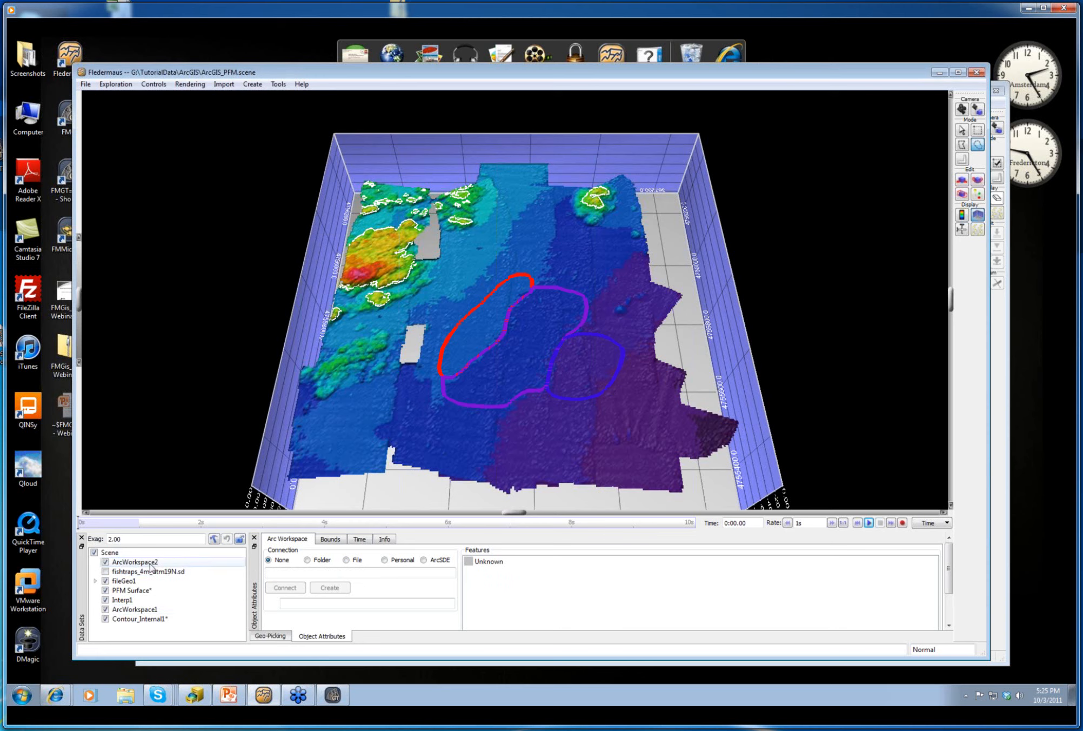
Connect ArcWorkspace2 as a folder workspace to a new folder named MyFolder in G:/TutorialData/ArcGIS.
left_click(308, 560)
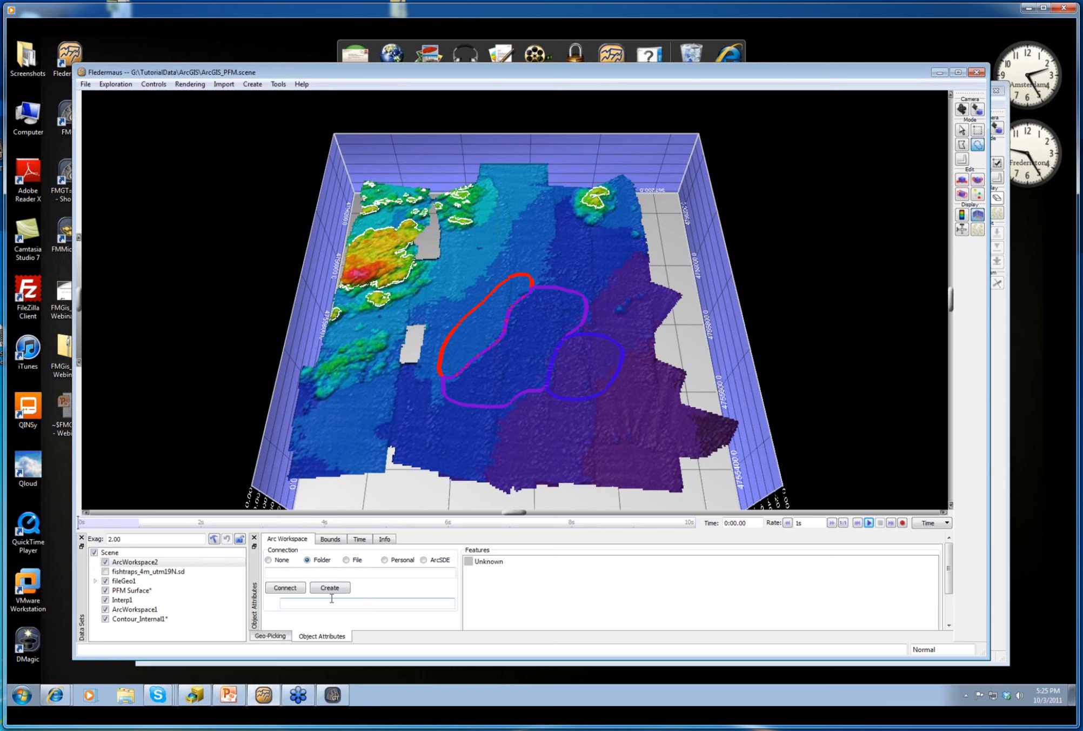
left_click(295, 590)
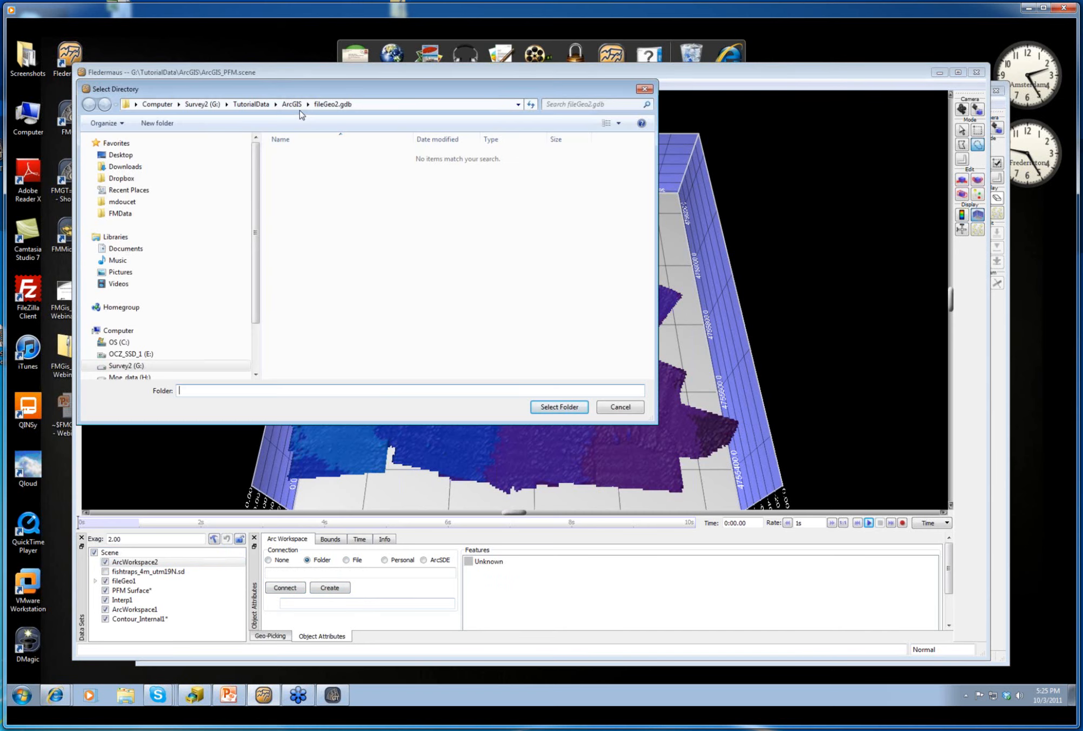
left_click(157, 123)
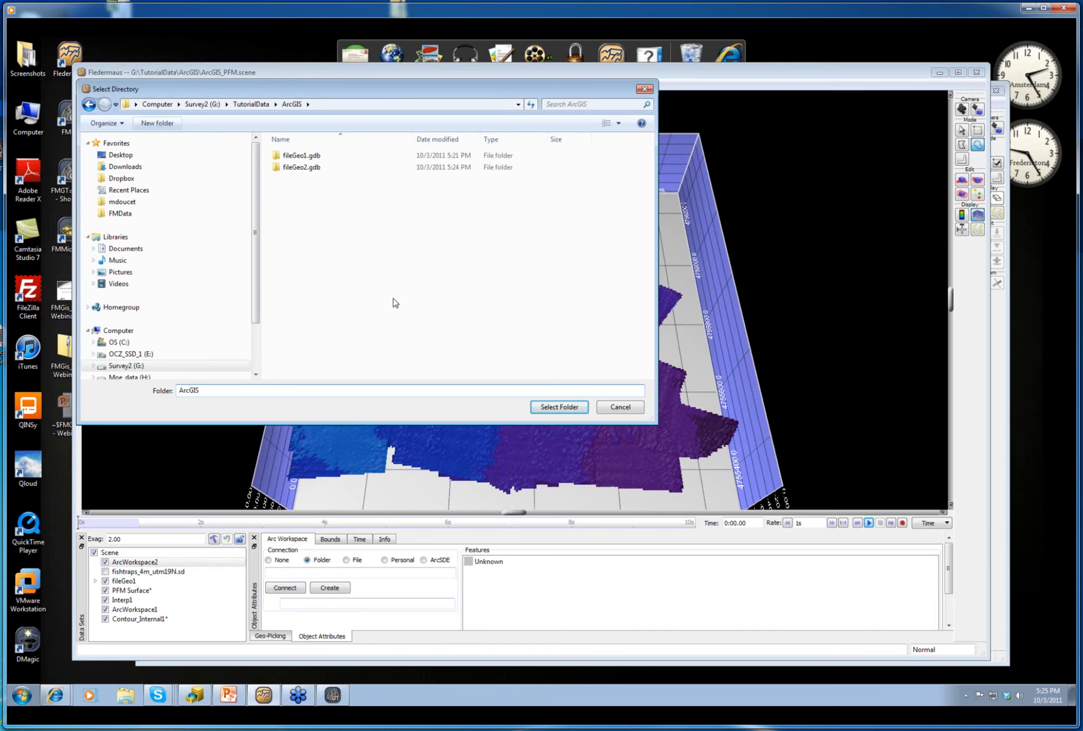
type("MyFolder")
key("Return")
left_click(559, 406)
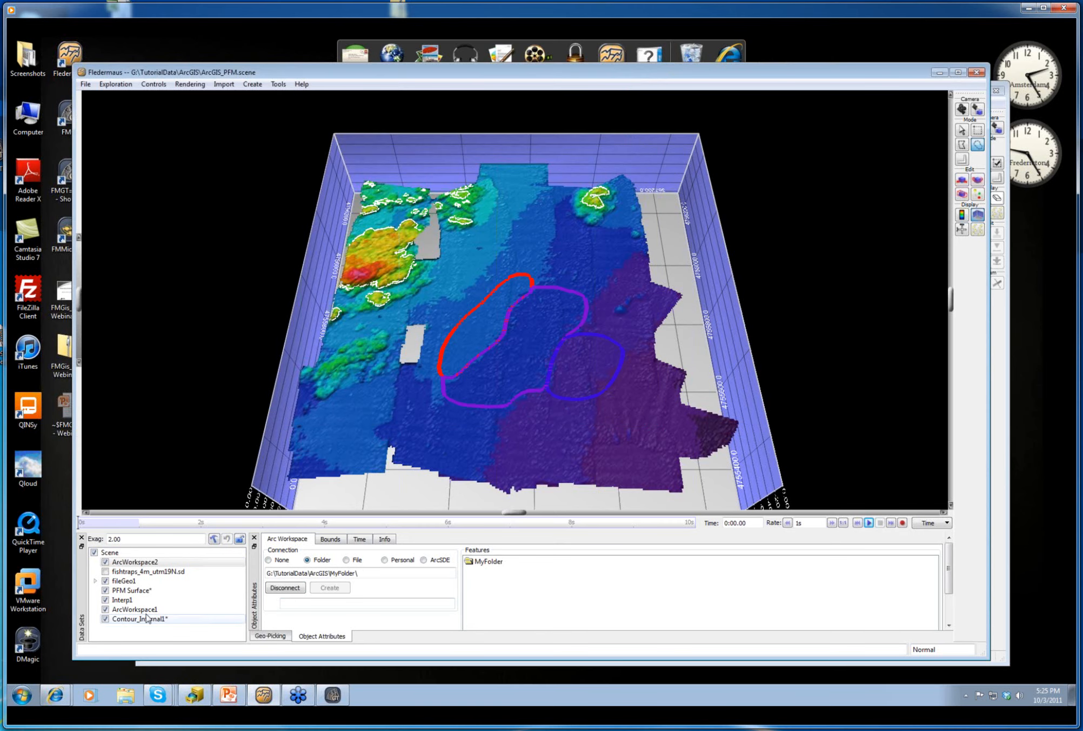
Transfer the PFM Surface as a bathy raster to MyFolder through ArcWorkspace2, keeping the name PFM_Surface.
left_click(142, 590)
left_click(455, 577)
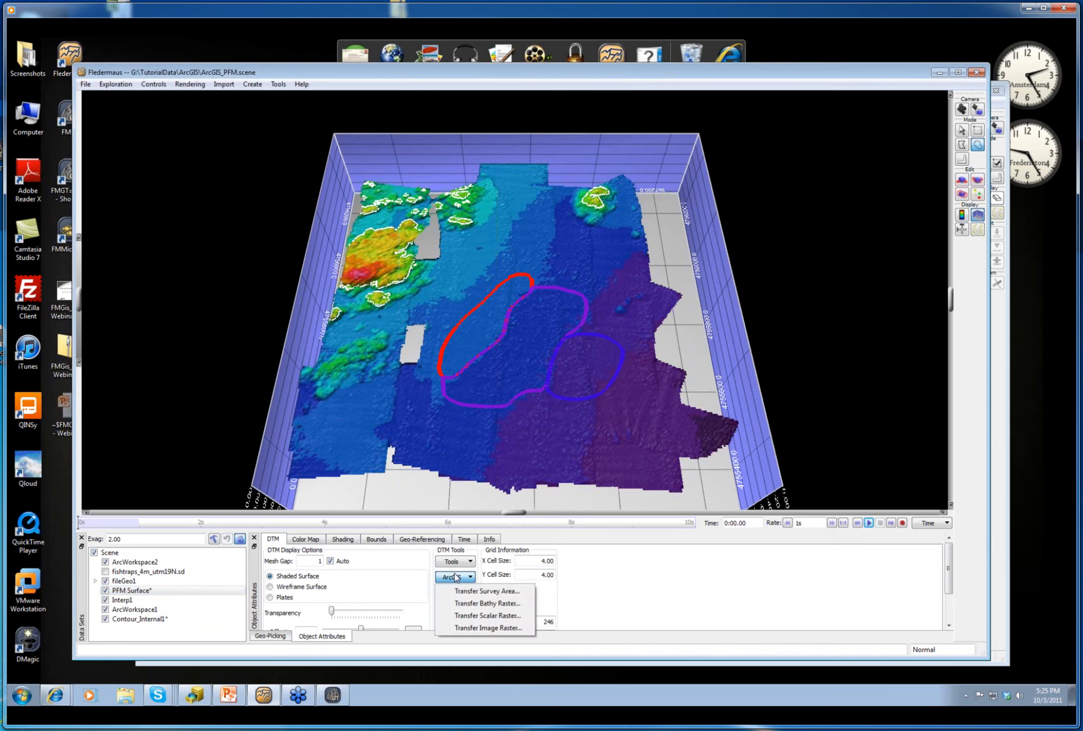
left_click(484, 603)
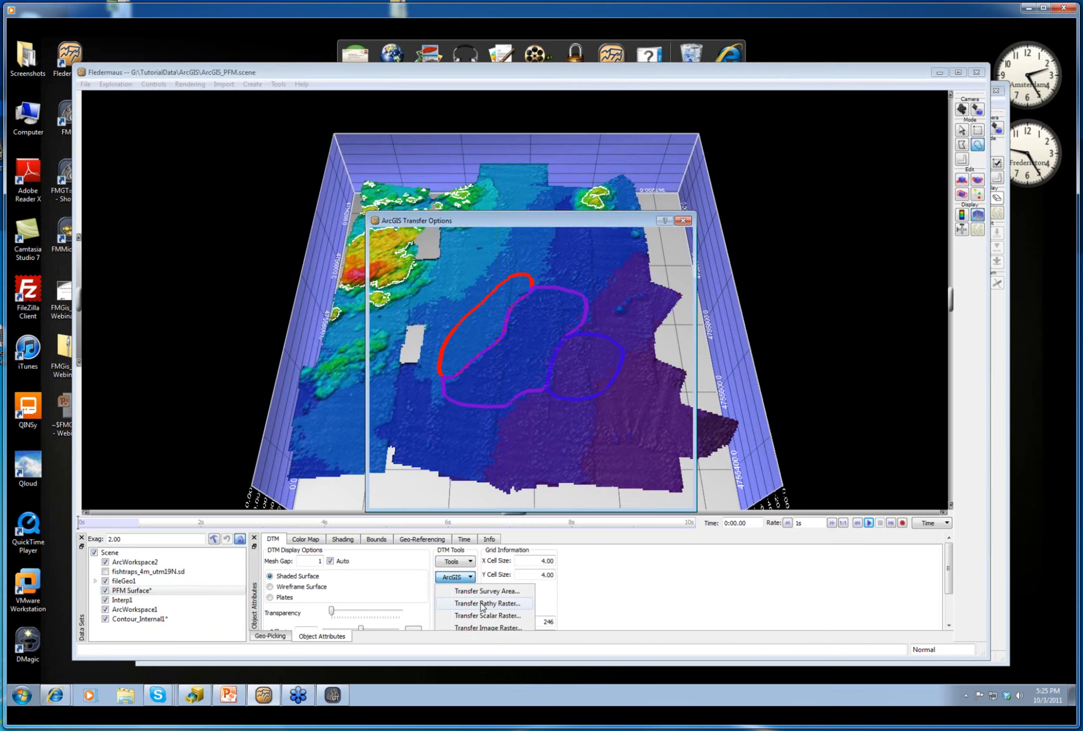
left_click(439, 306)
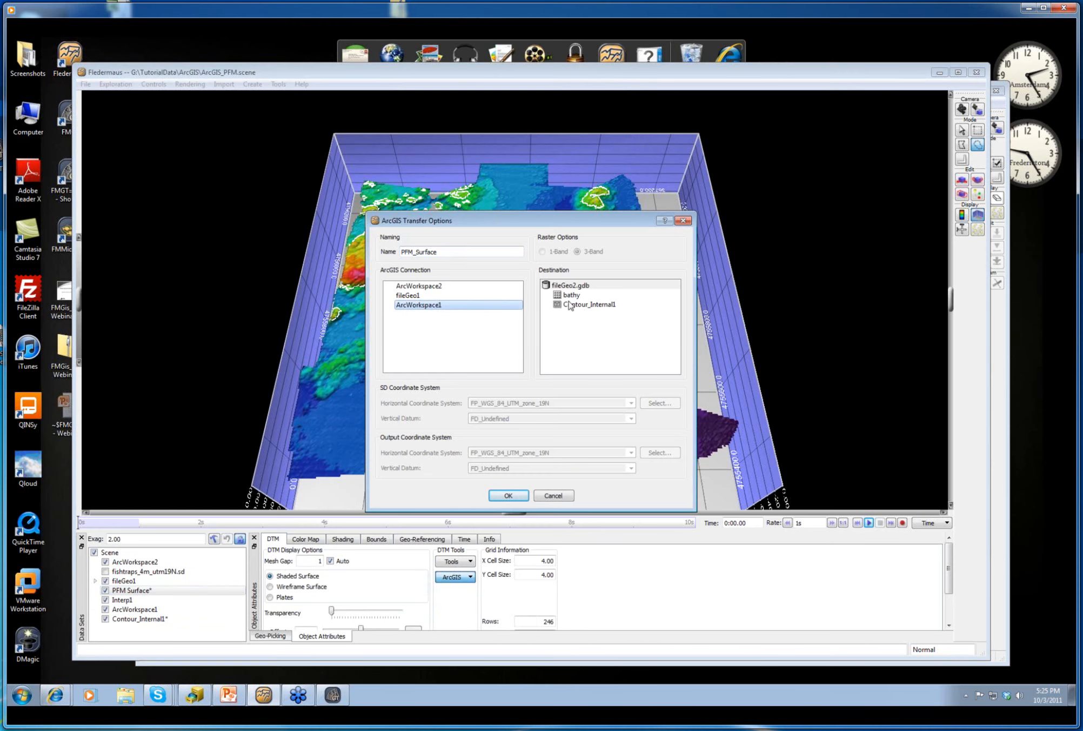
left_click(442, 286)
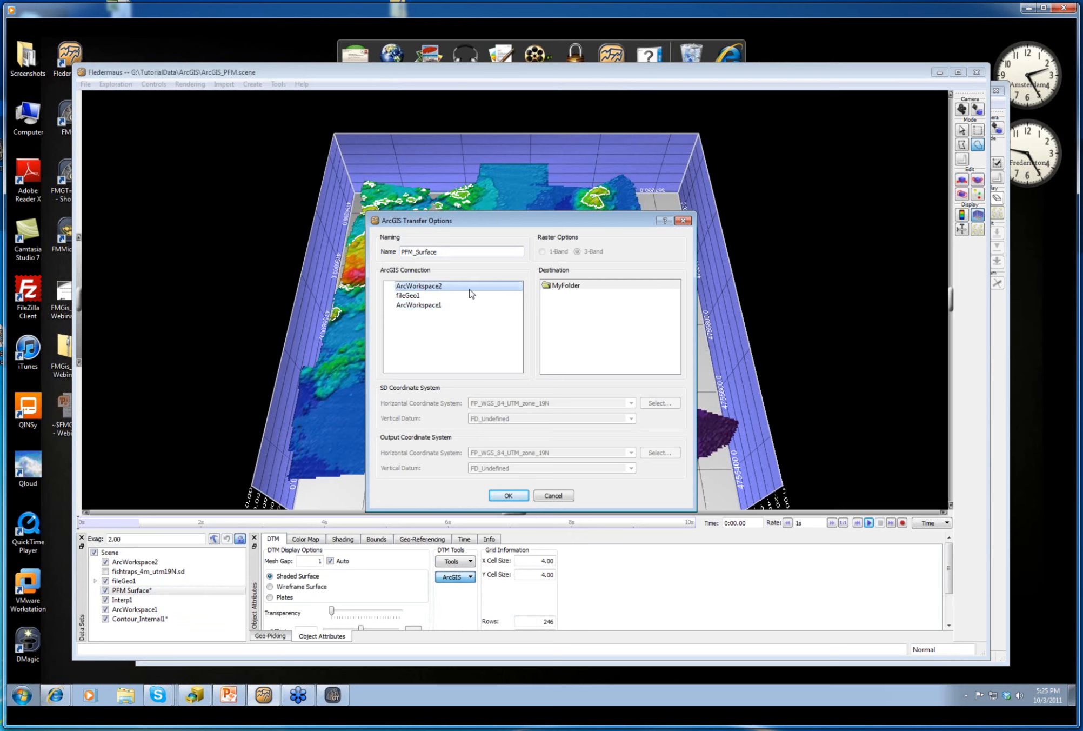
left_click(508, 495)
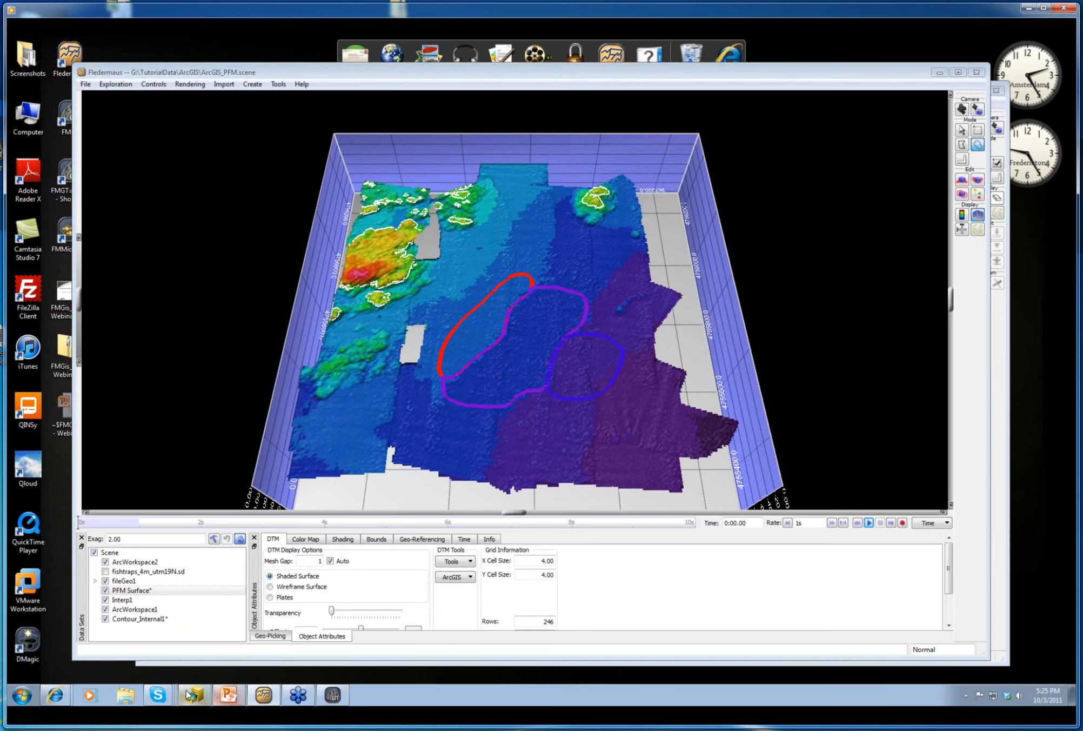
In ArcCatalog, refresh the ArcGIS folder and preview the pfm_surface raster inside MyFolder.
left_click(190, 694)
right_click(269, 380)
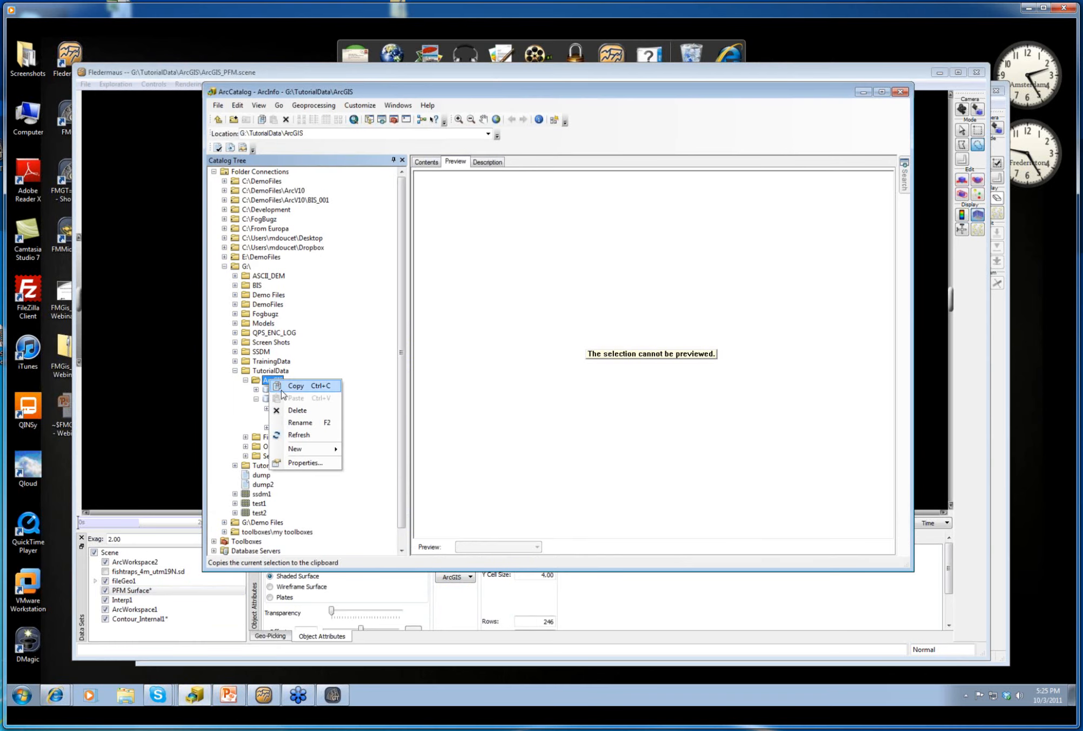
left_click(297, 435)
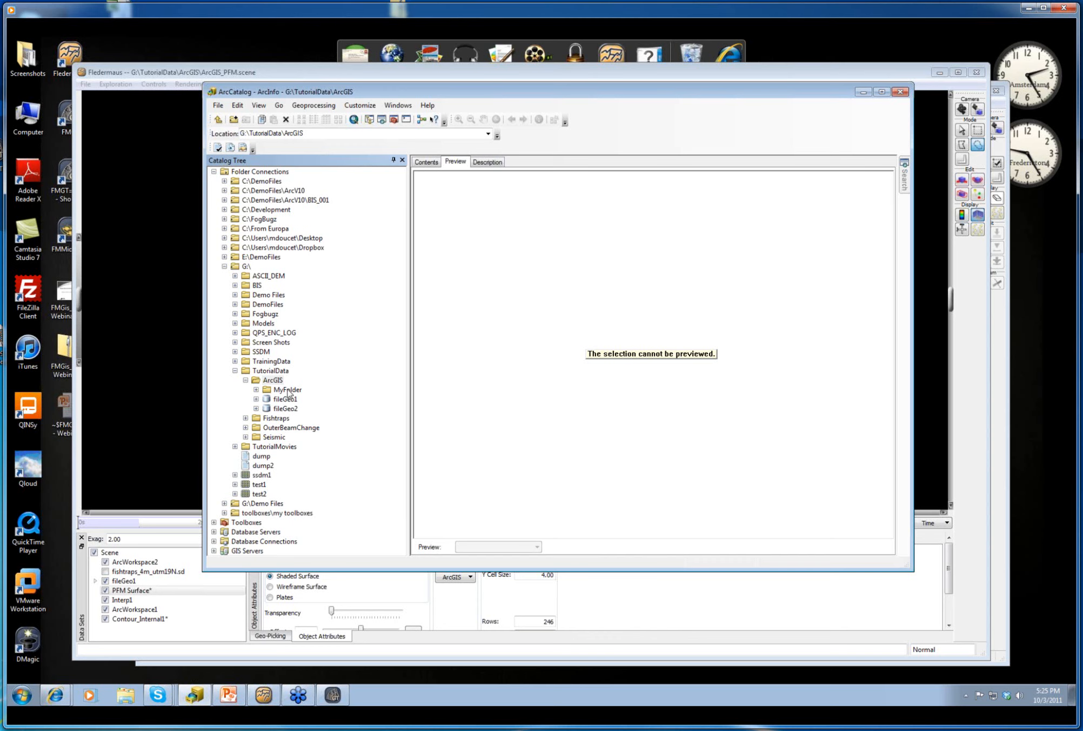
left_click(256, 390)
left_click(302, 399)
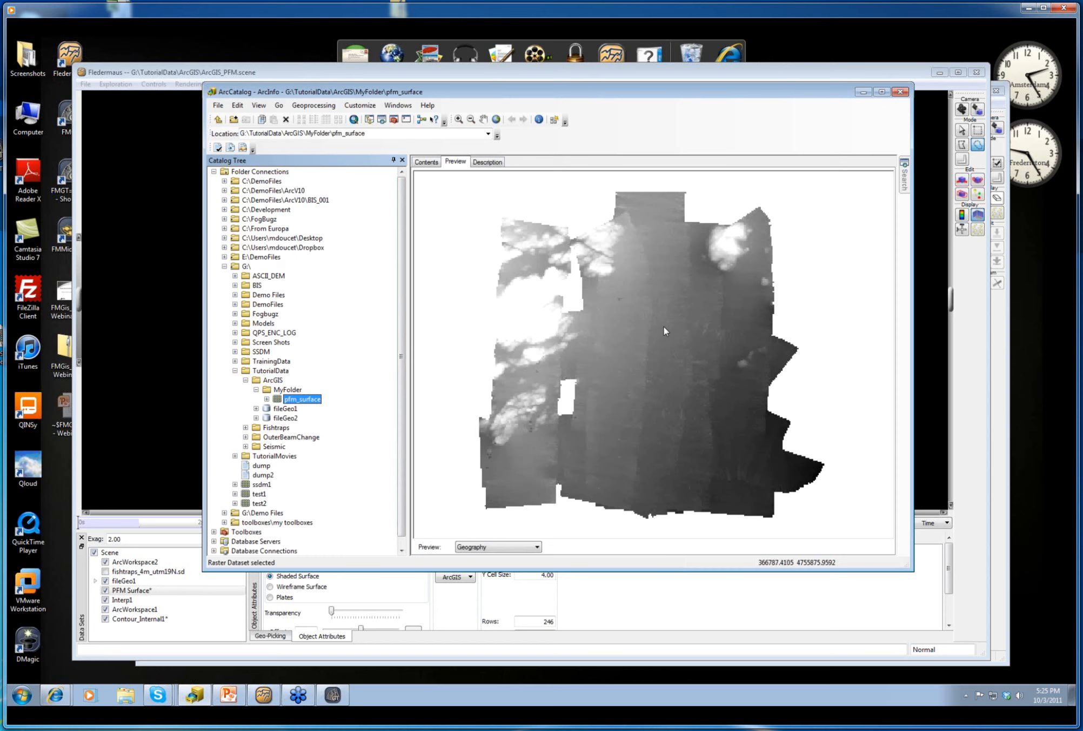
List the contents of MyFolder, fileGeo1 and fileGeo2 together in the catalog tree.
left_click(276, 390)
left_click(255, 390)
left_click(255, 389)
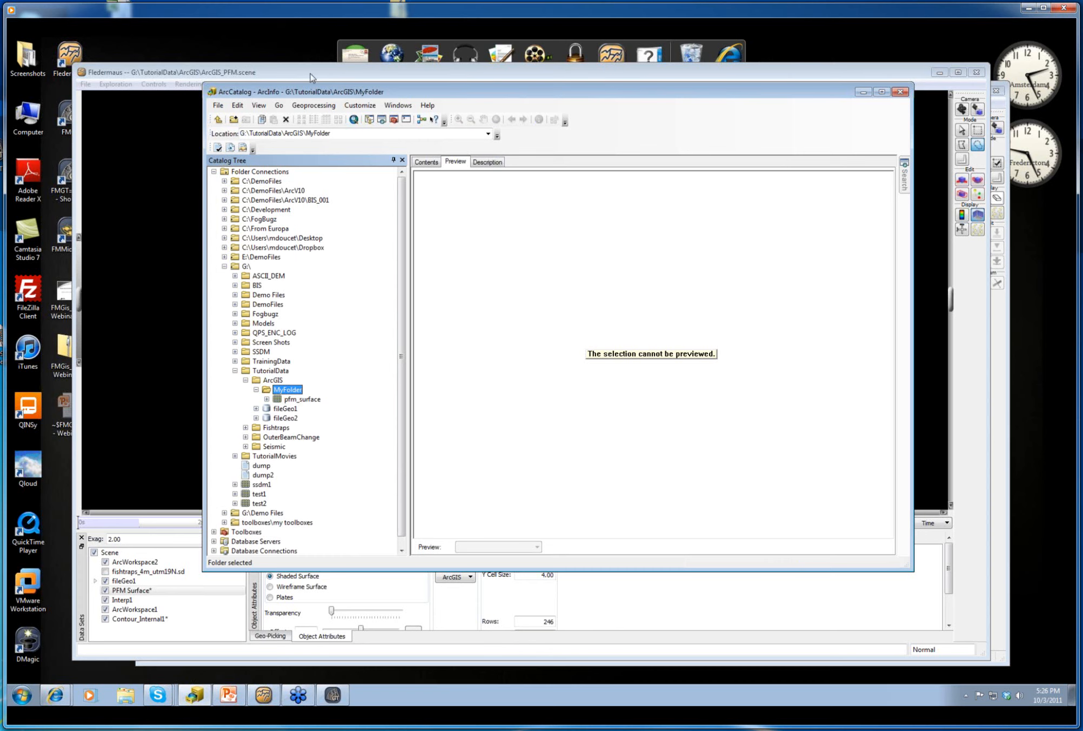
left_click(256, 409)
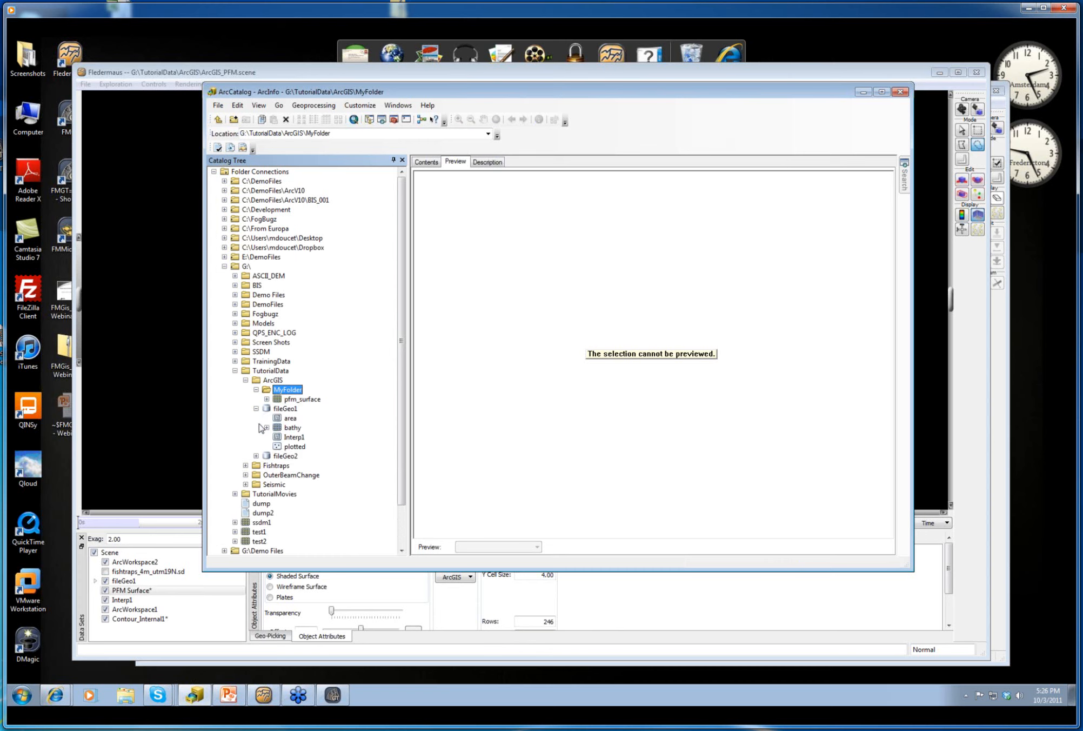
left_click(257, 455)
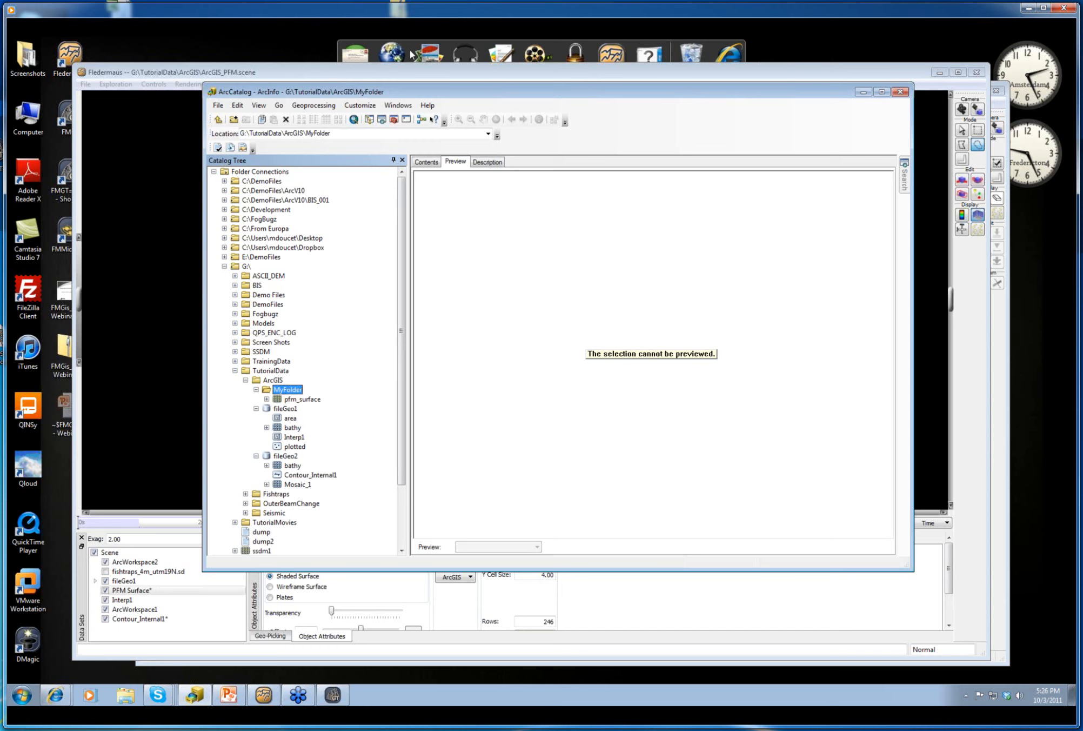
Back in Fledermaus, add a raster catalog named Cat1 to fileGeo2.gdb through ArcWorkspace1, using FP_WGS_84_UTM_zone_19N and the FD_Undefined vertical datum.
left_click(389, 76)
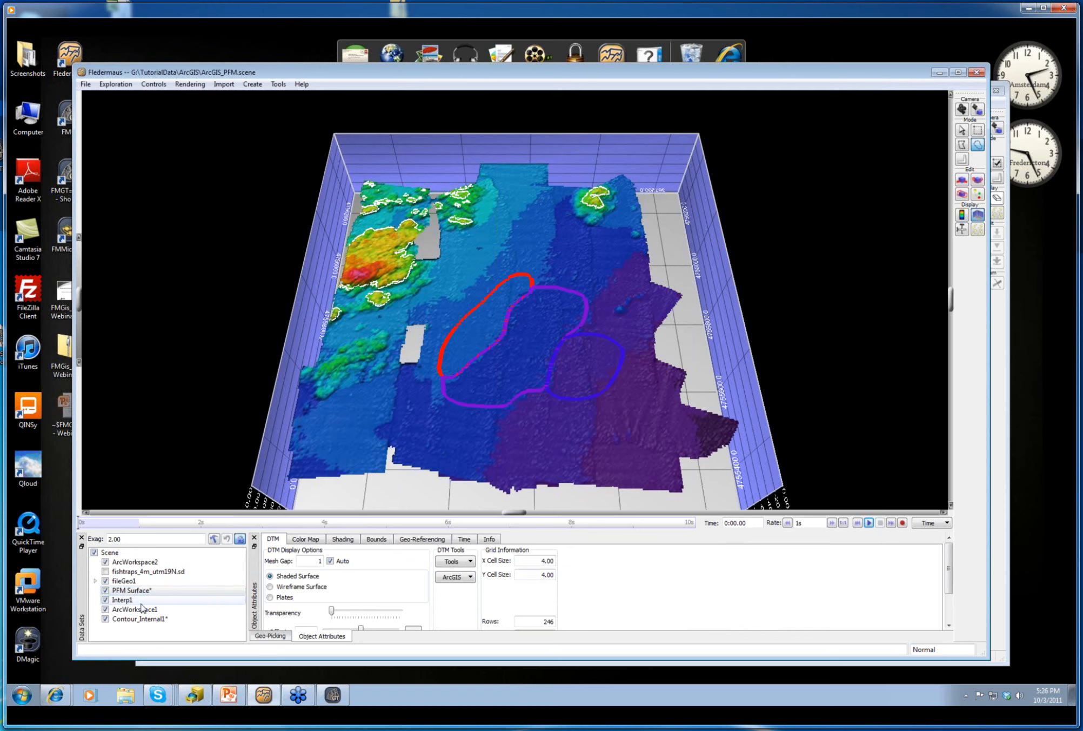
left_click(139, 610)
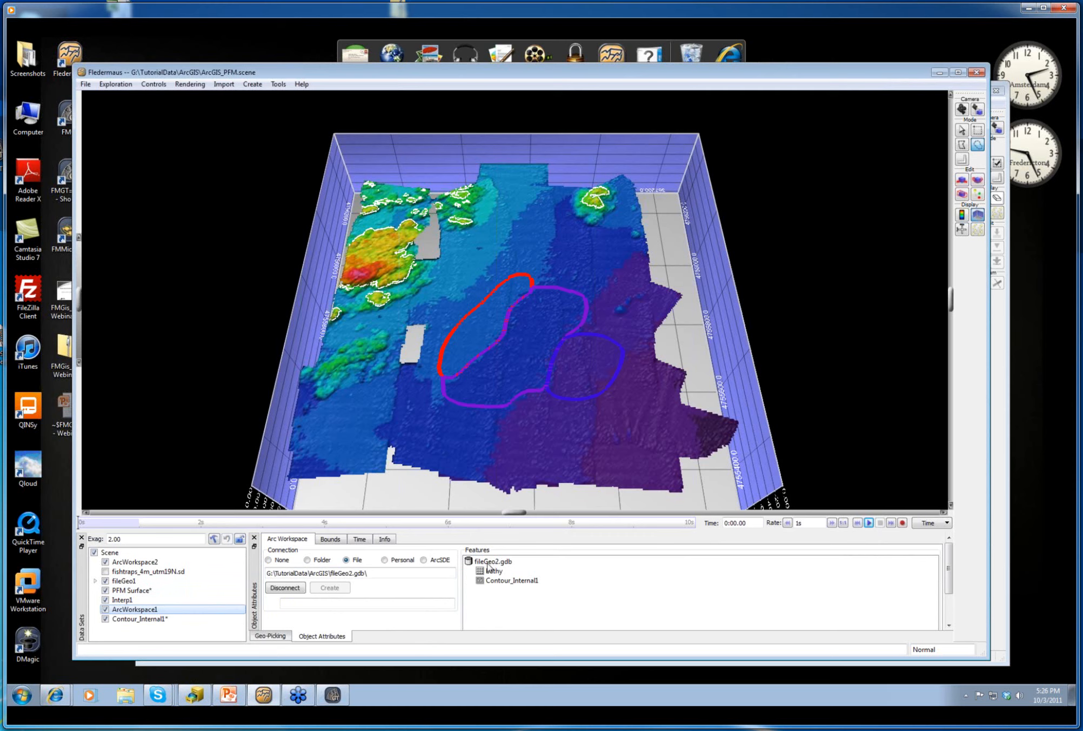
left_click(496, 562)
right_click(497, 563)
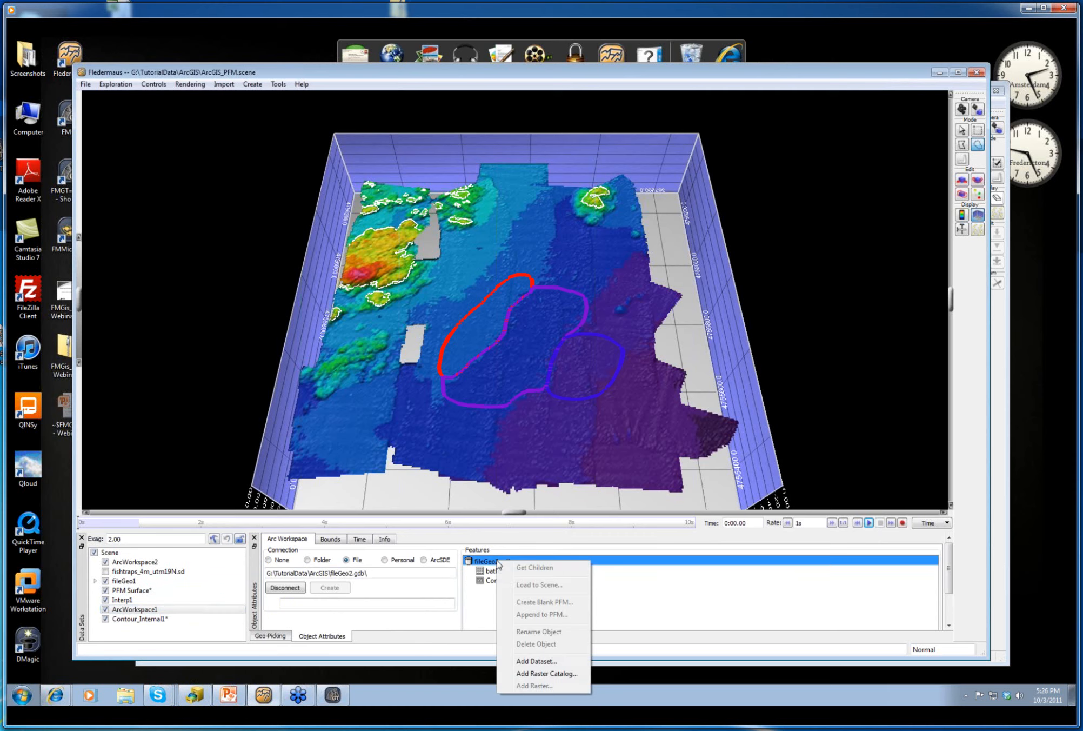
left_click(544, 673)
type("Cat1")
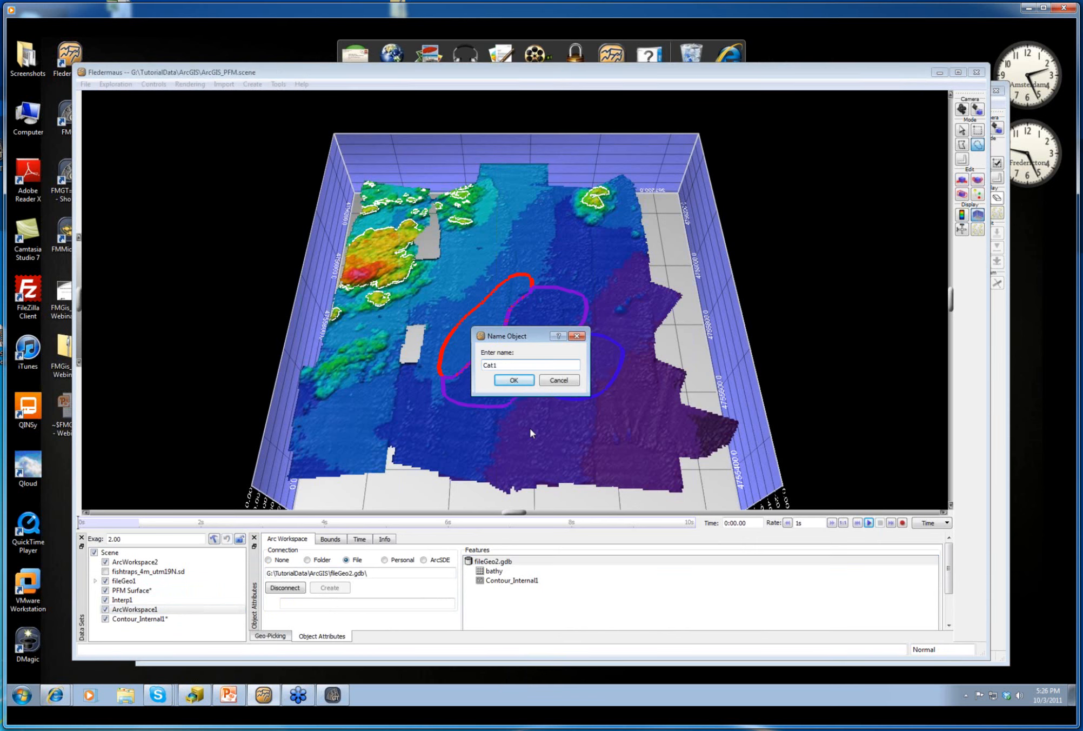
left_click(522, 386)
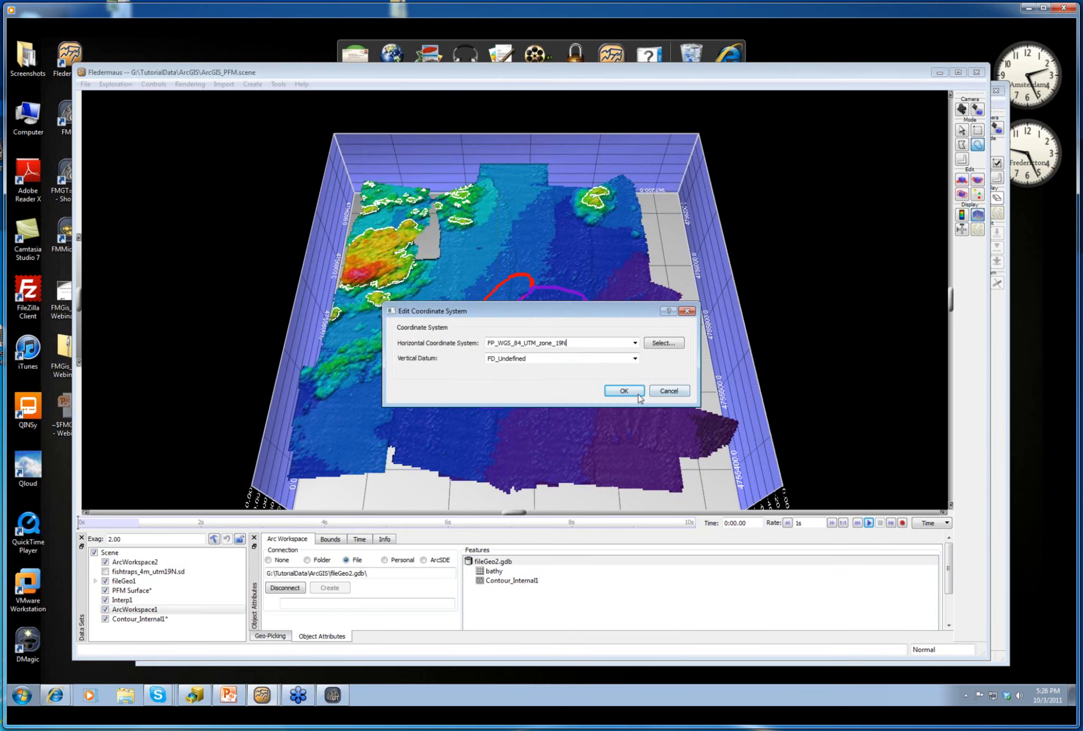
left_click(623, 392)
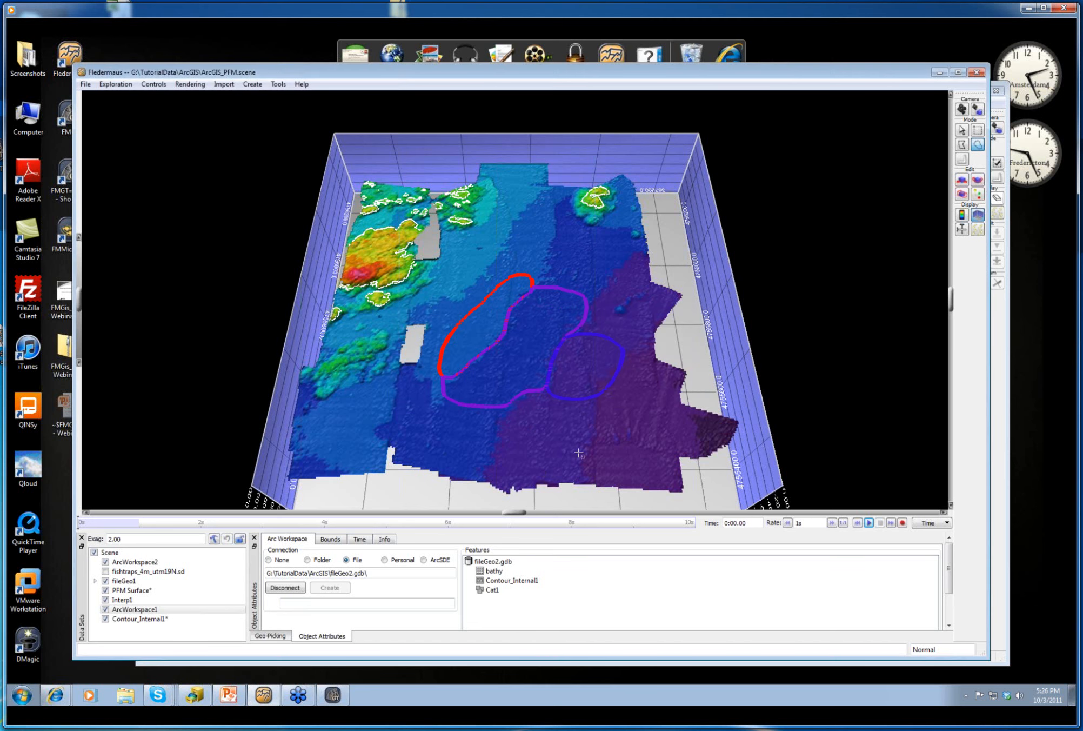
Add the pfm_surface raster from ArcWorkspace2's MyFolder to the Cat1 raster catalog and expand the catalog.
left_click(492, 592)
right_click(491, 593)
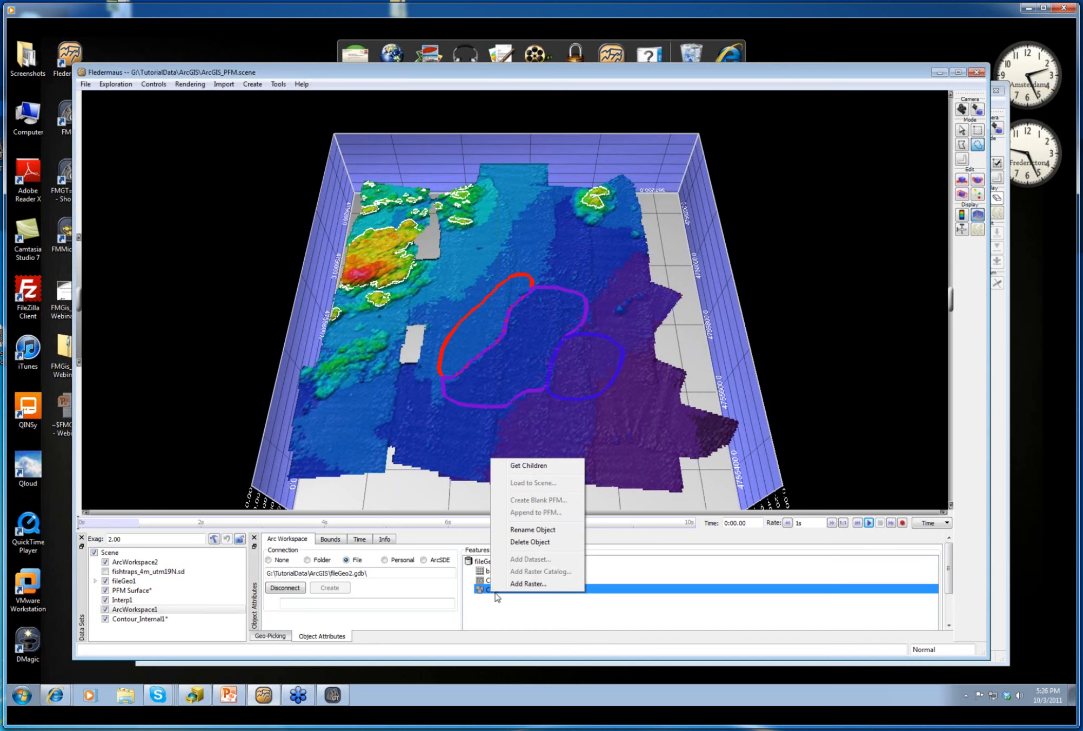
left_click(527, 584)
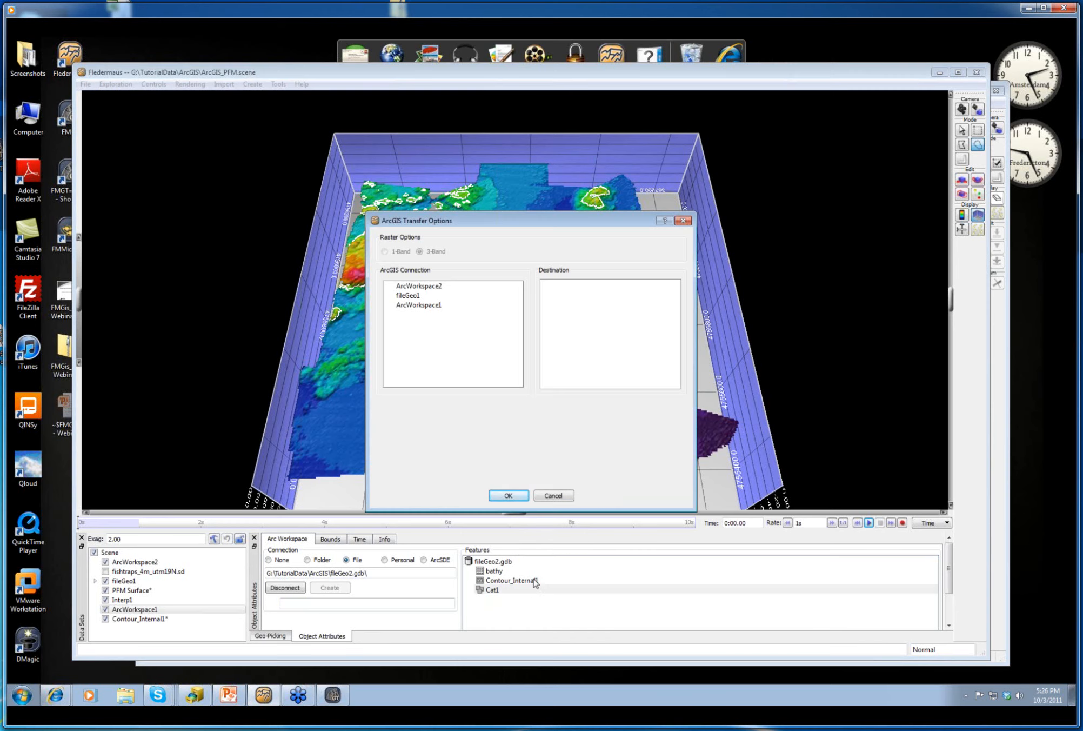
left_click(419, 285)
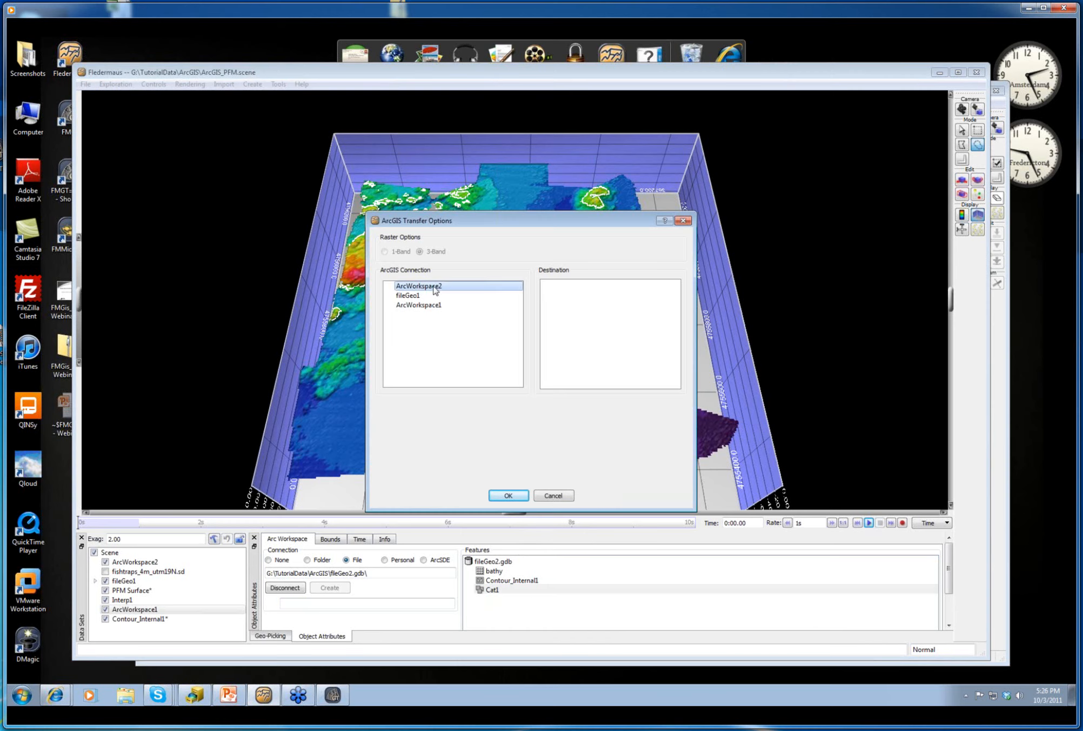
left_click(588, 294)
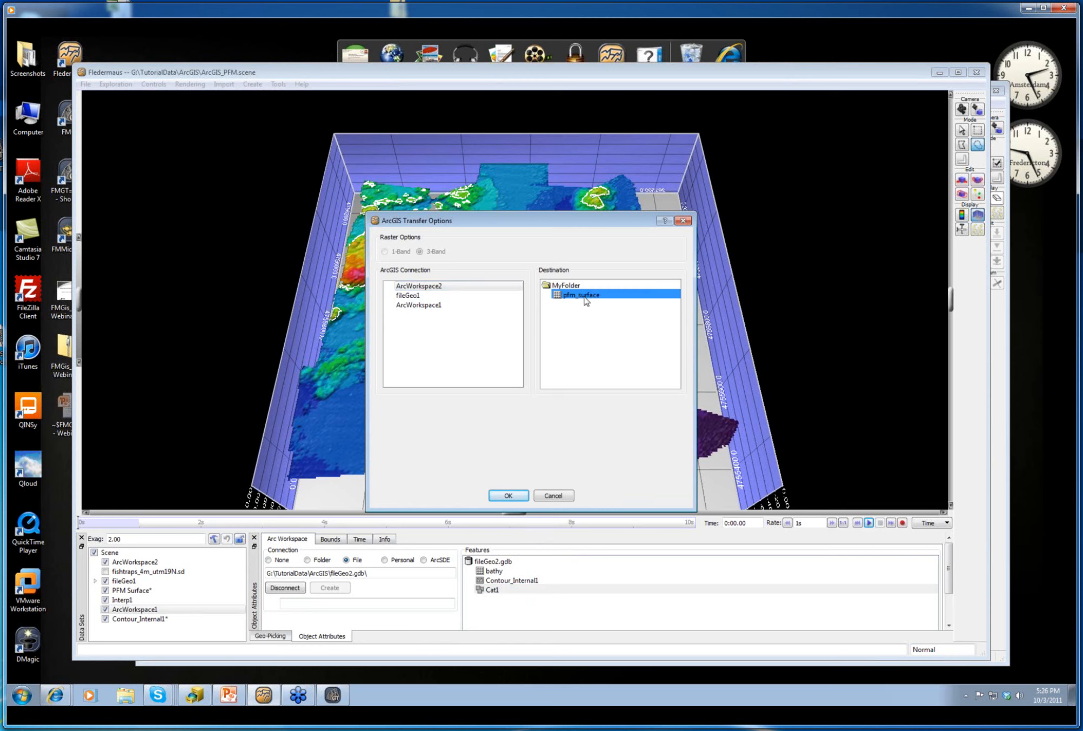
left_click(510, 495)
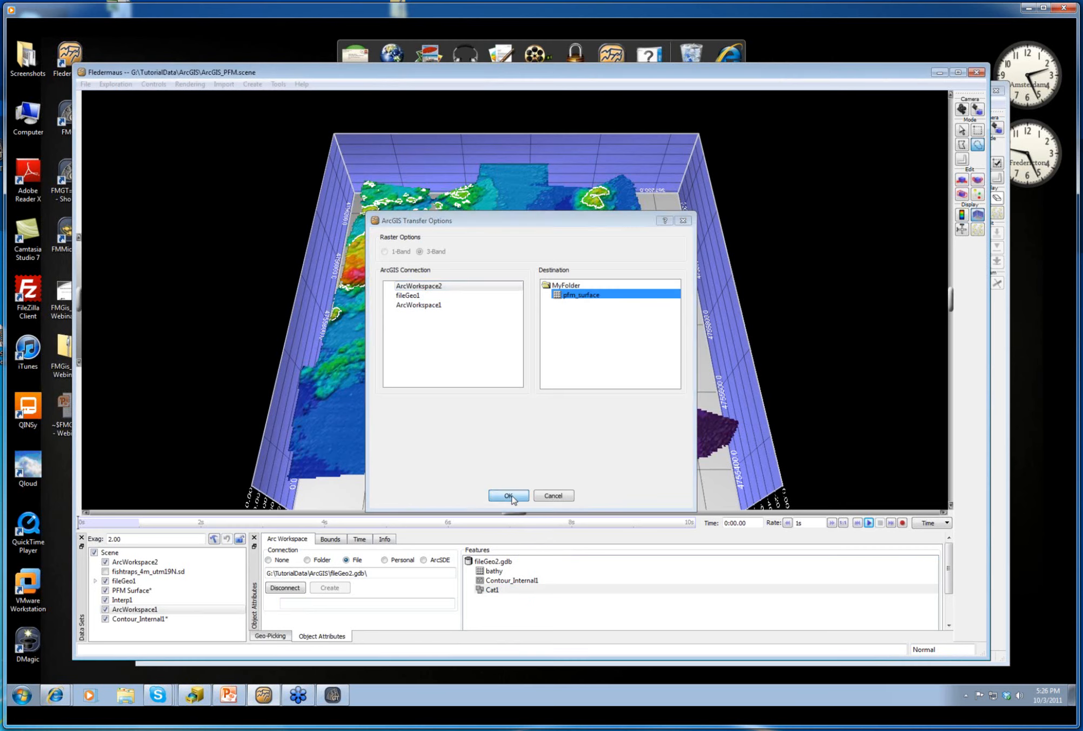
left_click(470, 589)
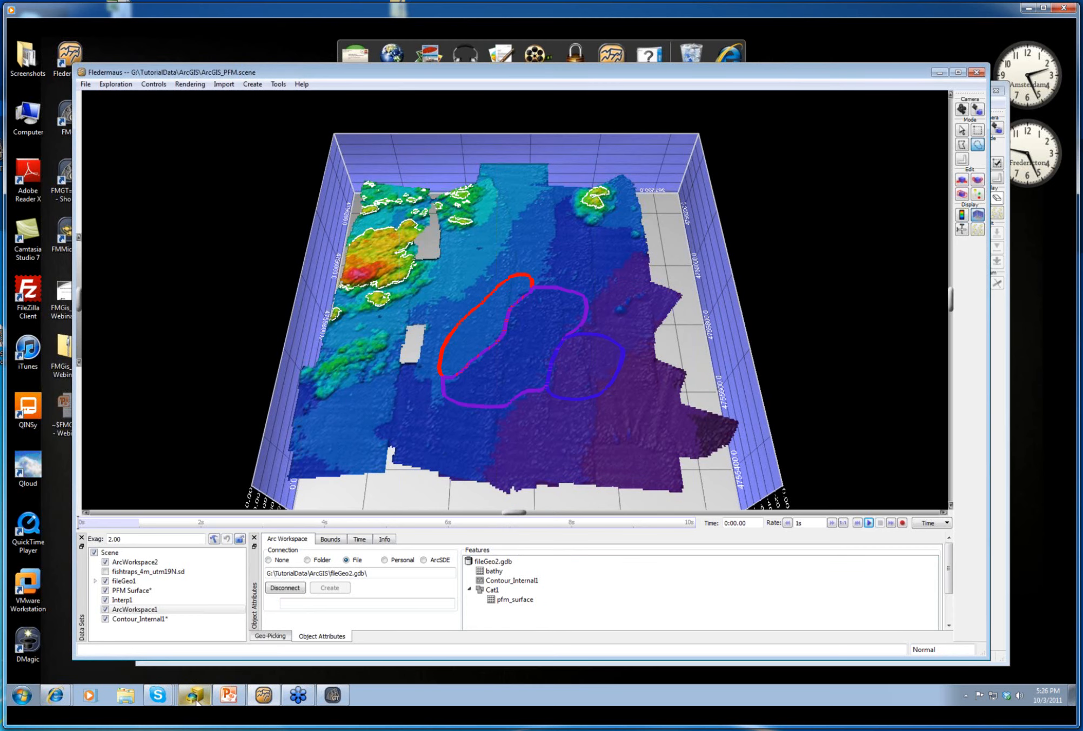
In ArcCatalog, refresh the fileGeo2 geodatabase and preview the Cat1 raster catalog.
mouse_move(197, 701)
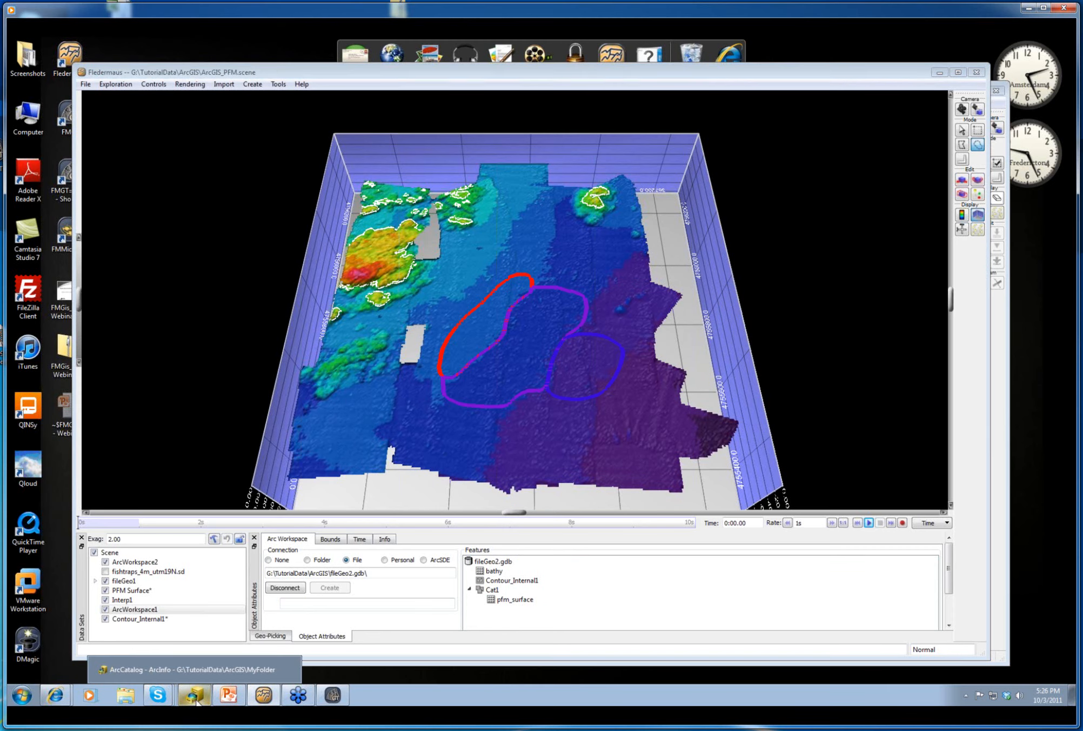
left_click(197, 701)
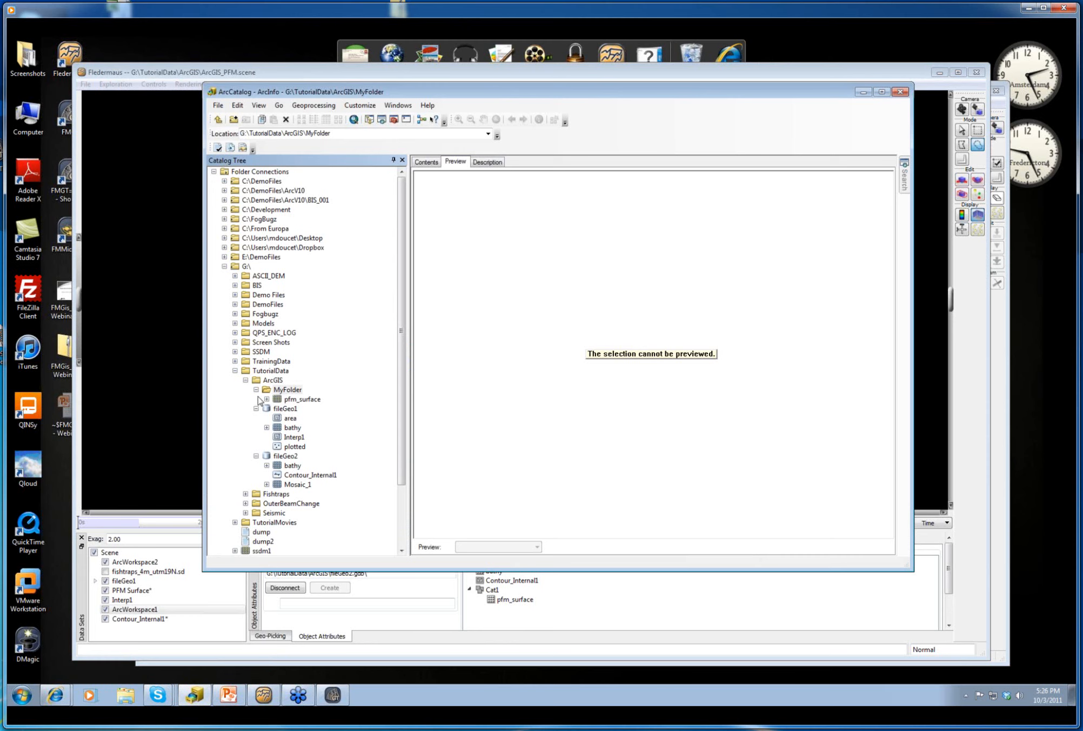
right_click(288, 458)
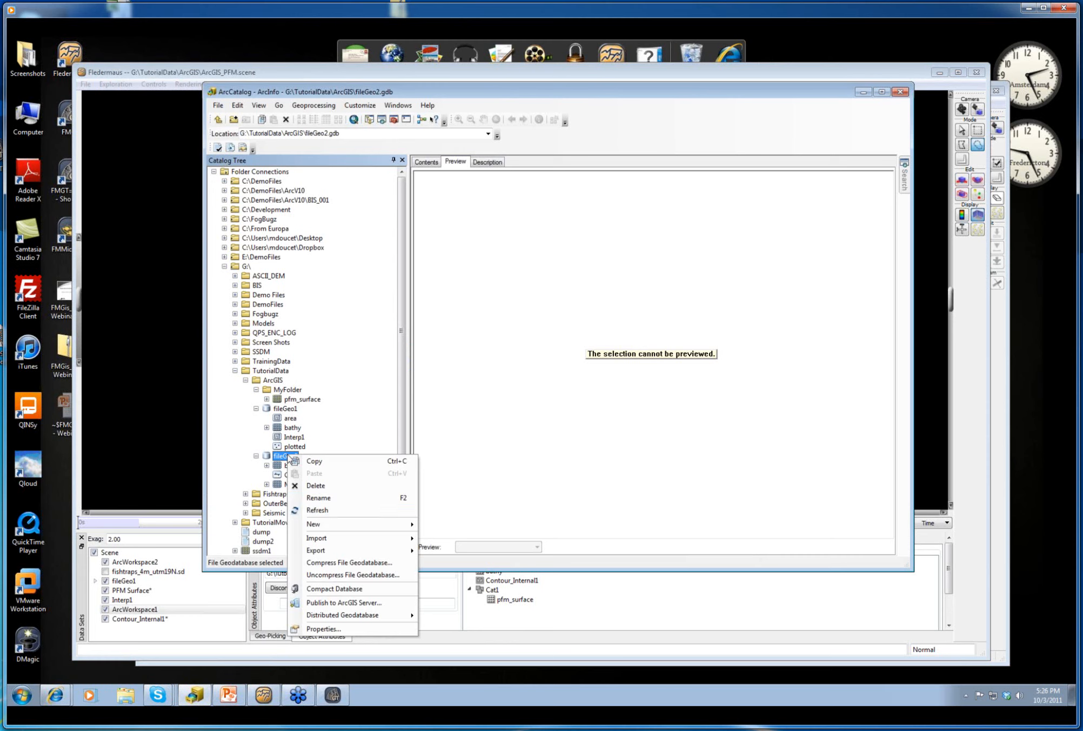
left_click(311, 510)
left_click(290, 466)
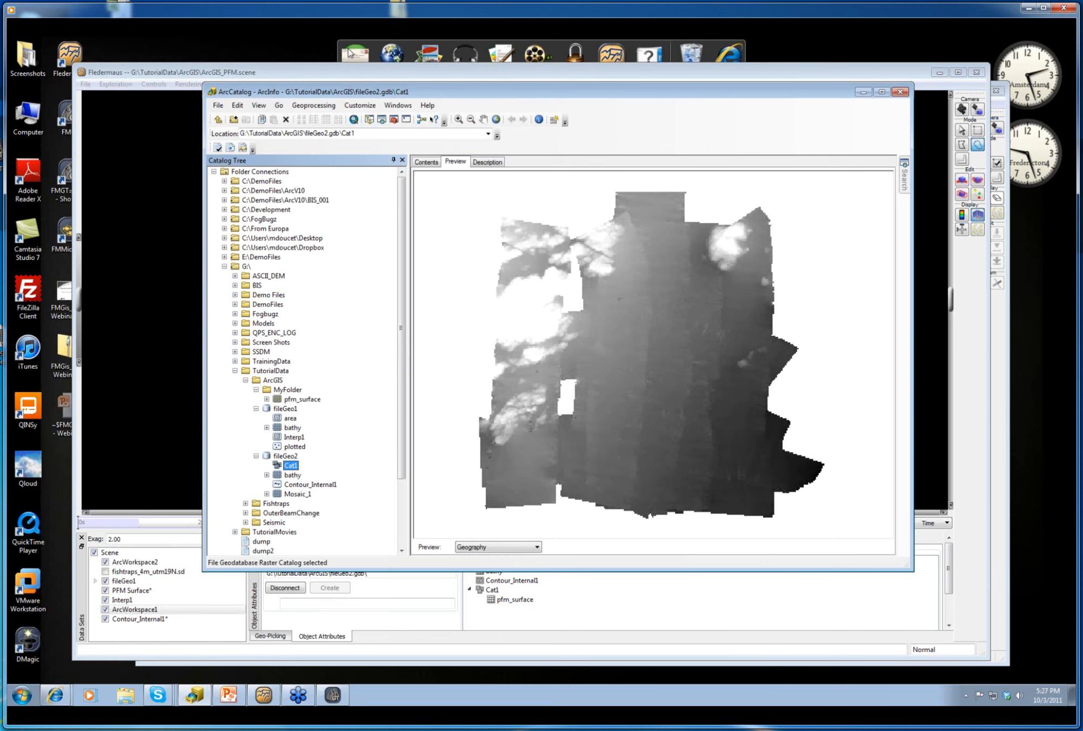
Minimize the Fledermaus window and shift the ArcCatalog window slightly.
left_click(355, 73)
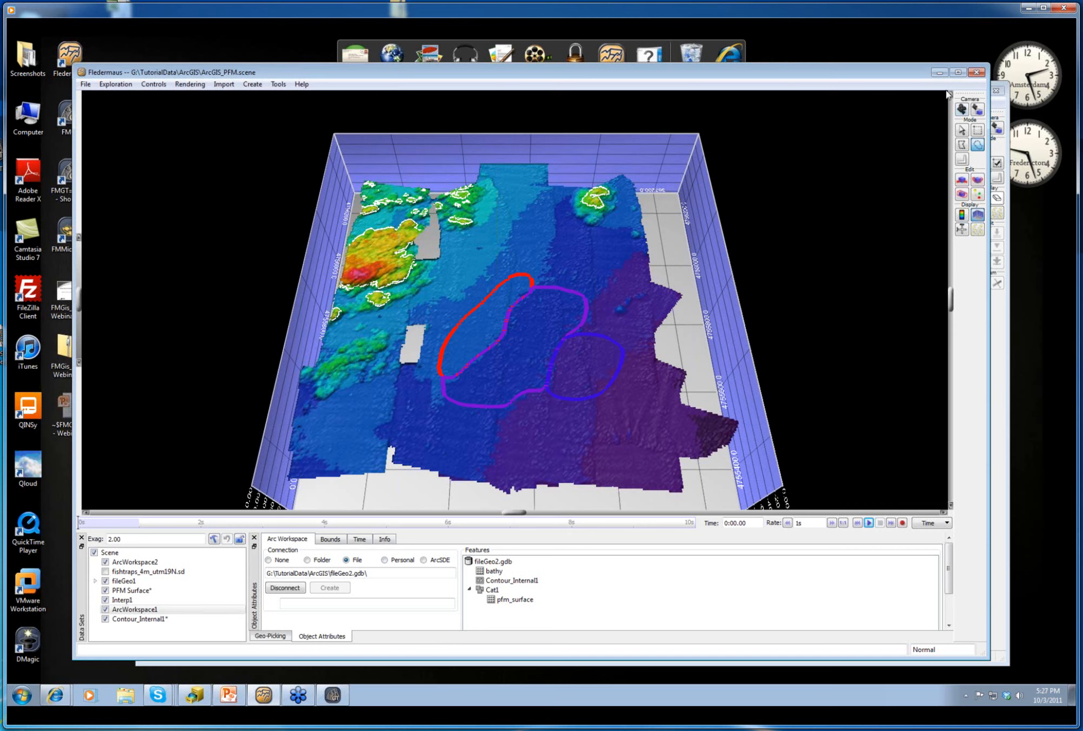
left_click(939, 73)
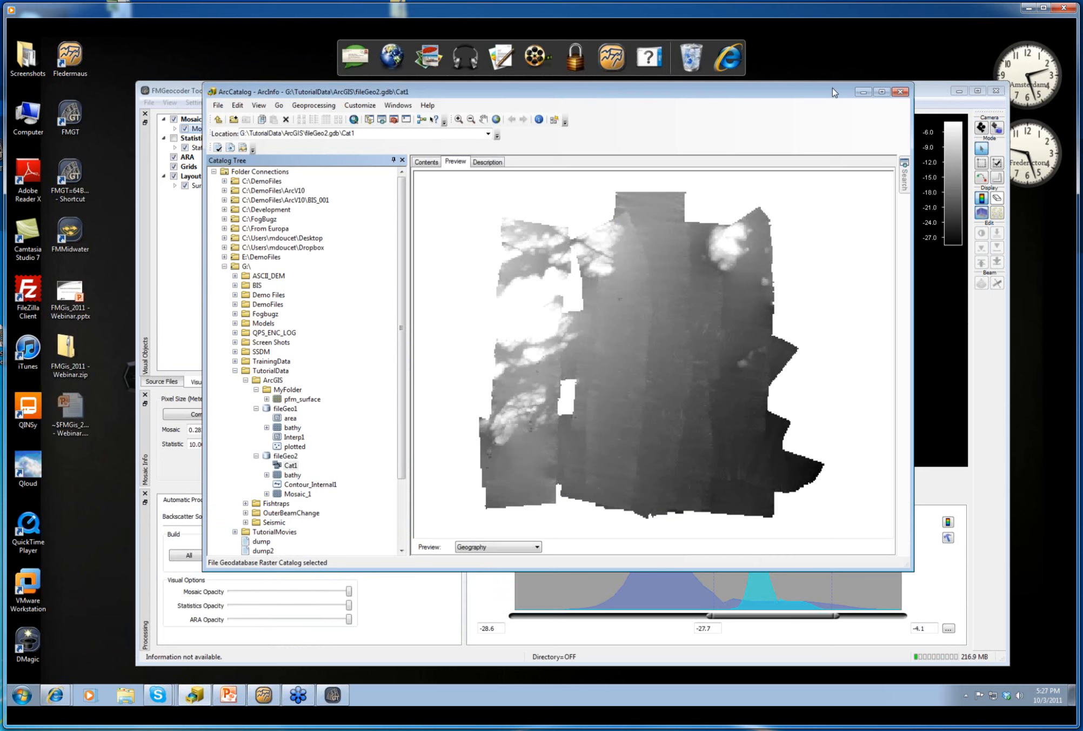
left_click_drag(834, 92, 831, 89)
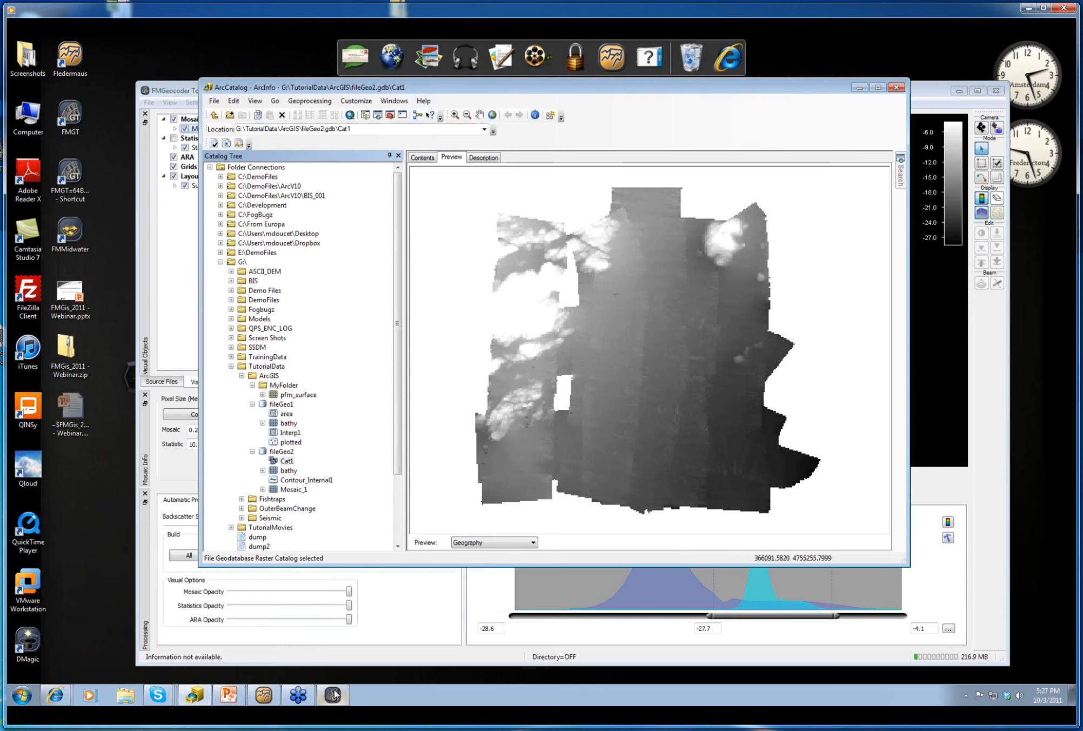
mouse_move(335, 695)
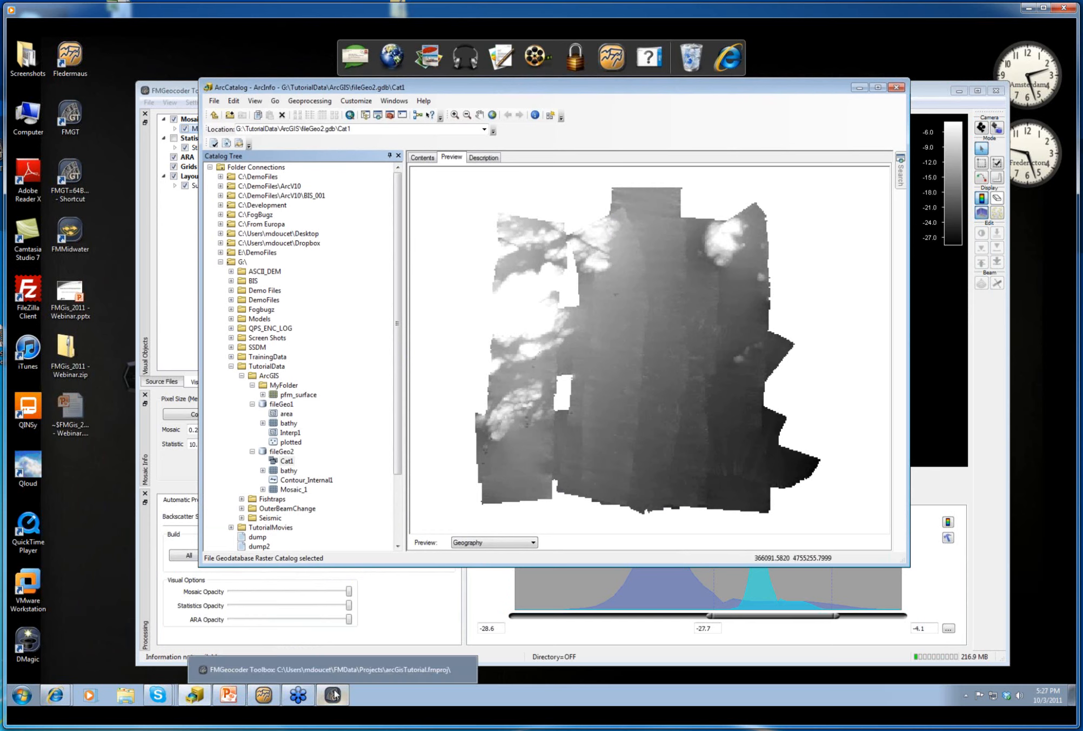
Switch to Fledermaus and review its license status, including the FMGIS feature and the ESRI license information, and close the license and version details.
left_click(263, 695)
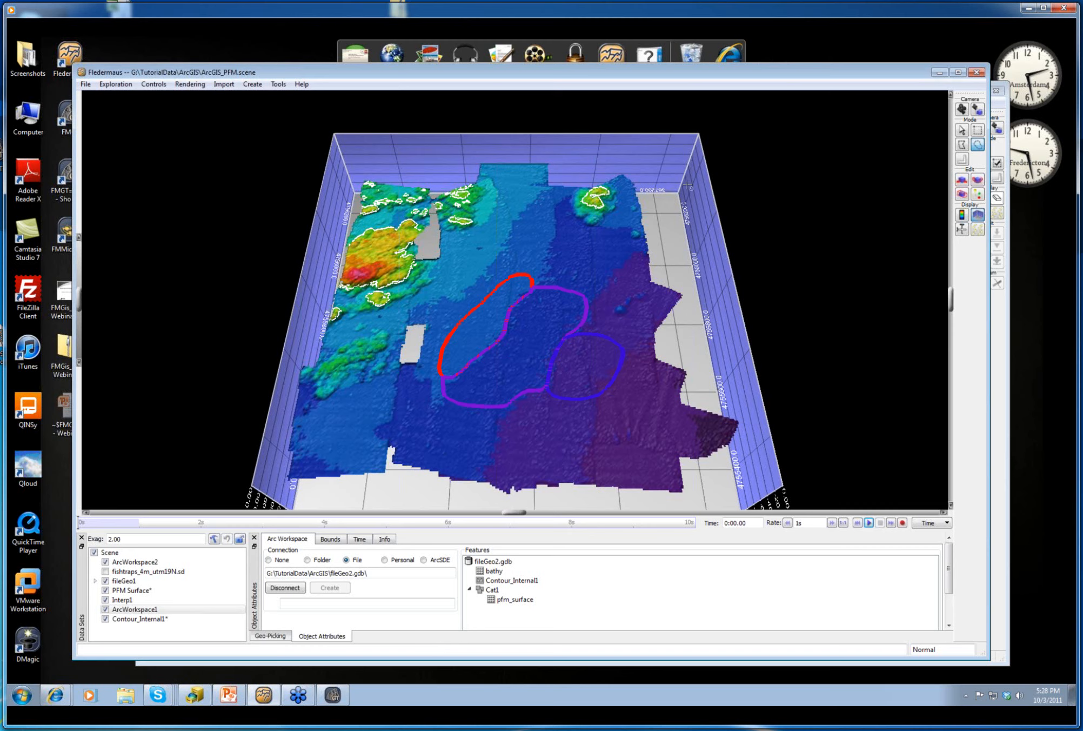
left_click(301, 84)
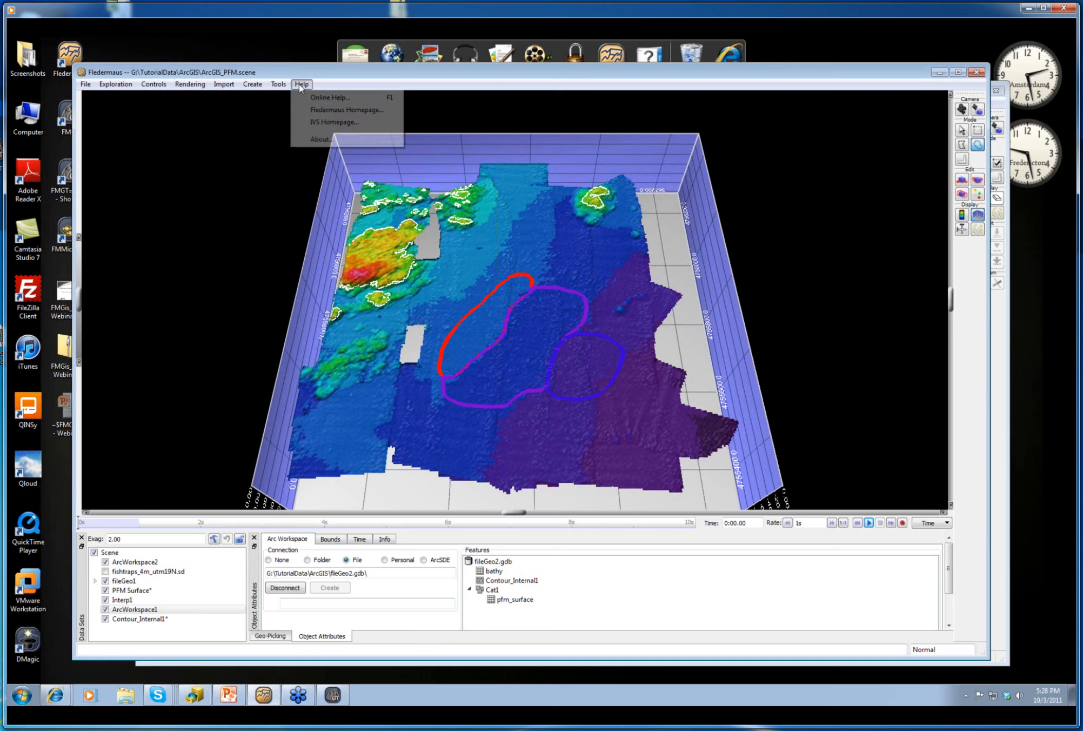
left_click(321, 139)
left_click(519, 332)
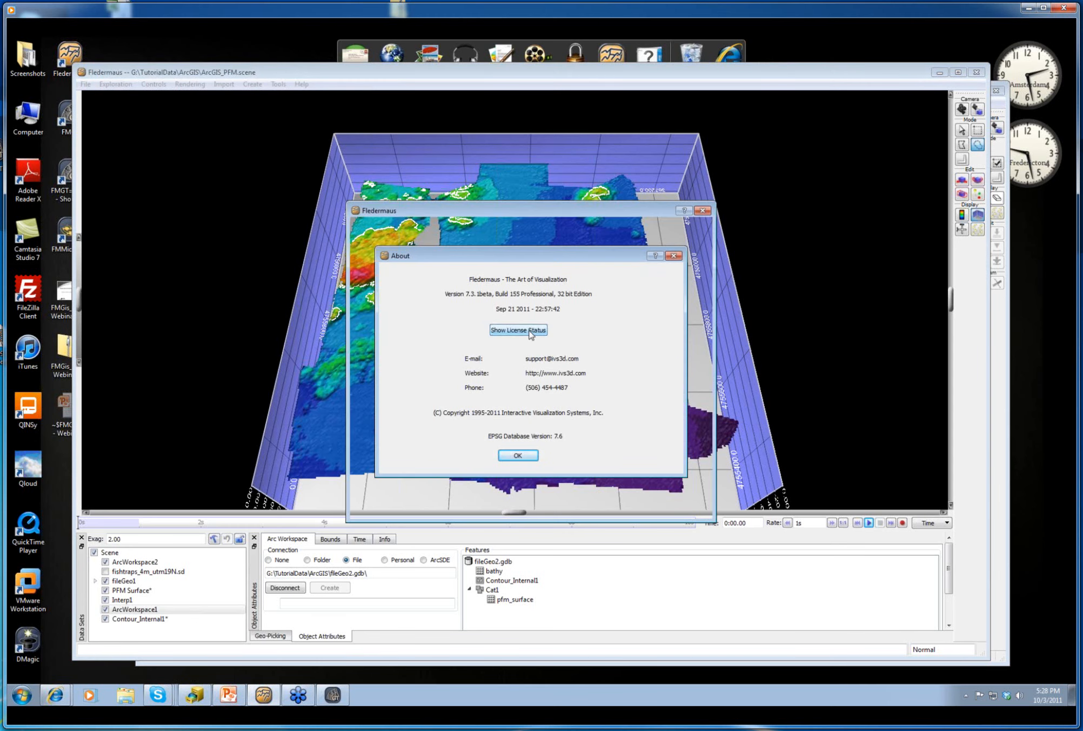
left_click_drag(697, 348, 708, 416)
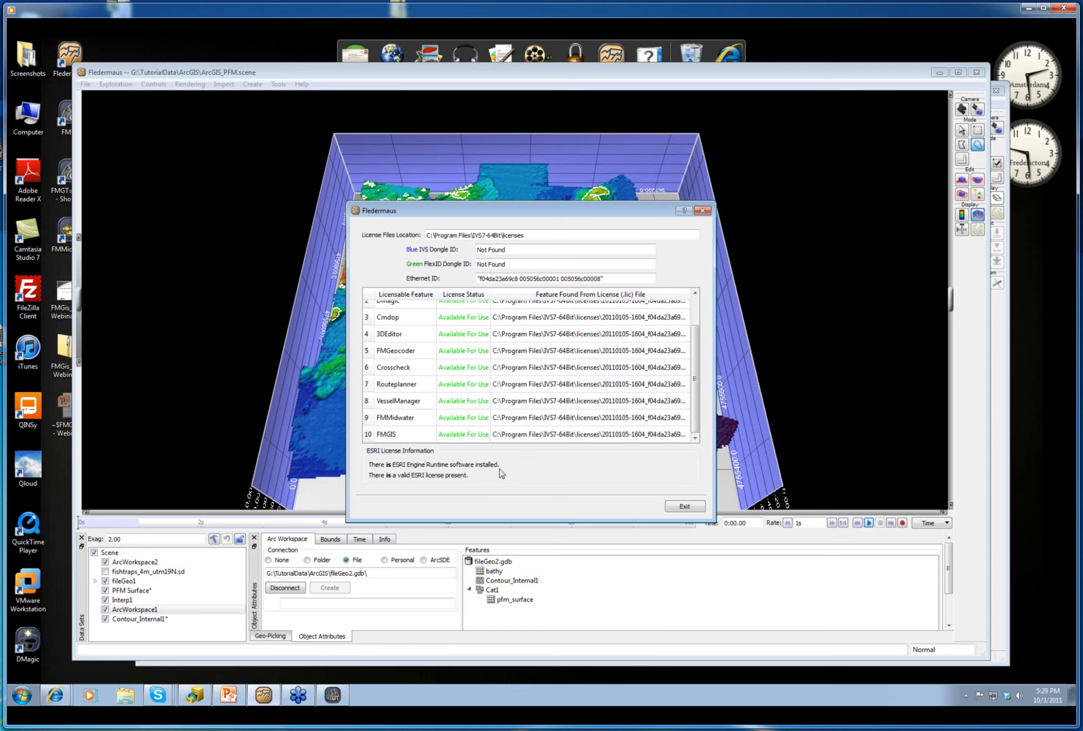
left_click(678, 507)
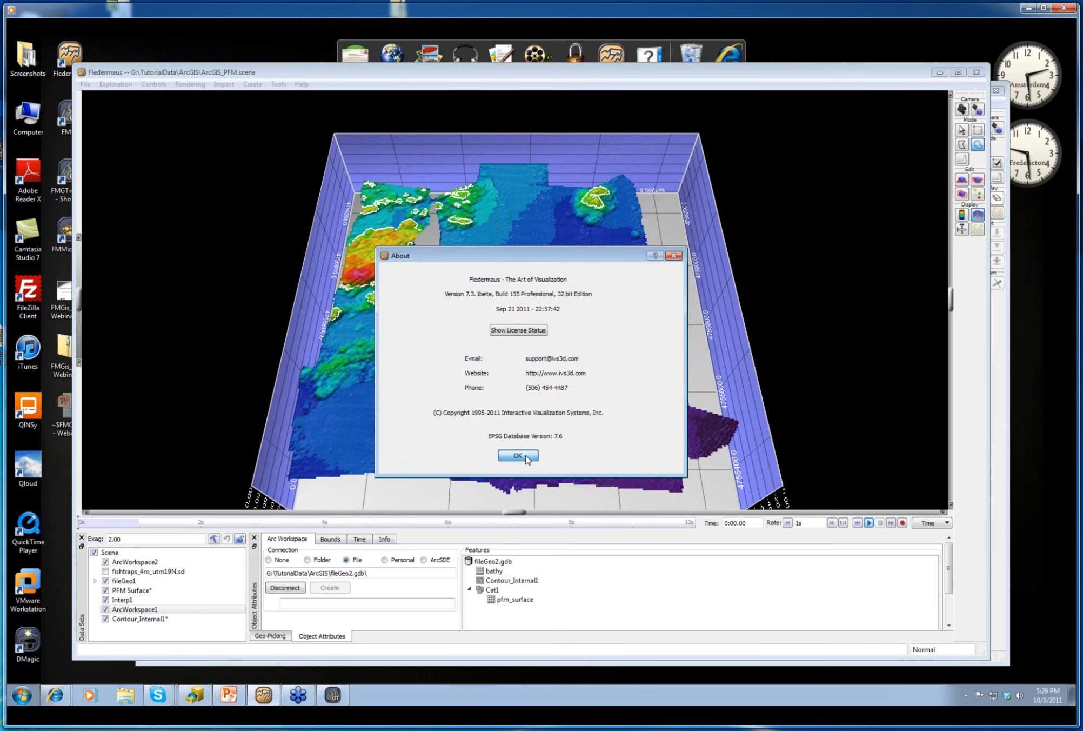
left_click(517, 456)
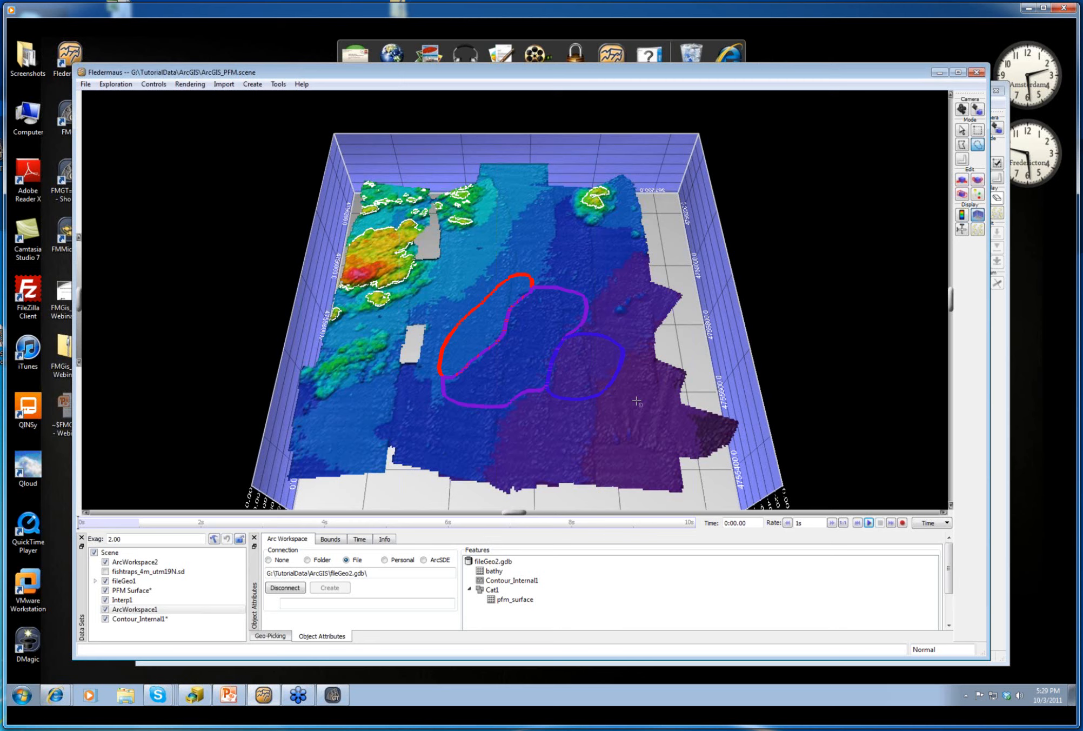
left_click(254, 85)
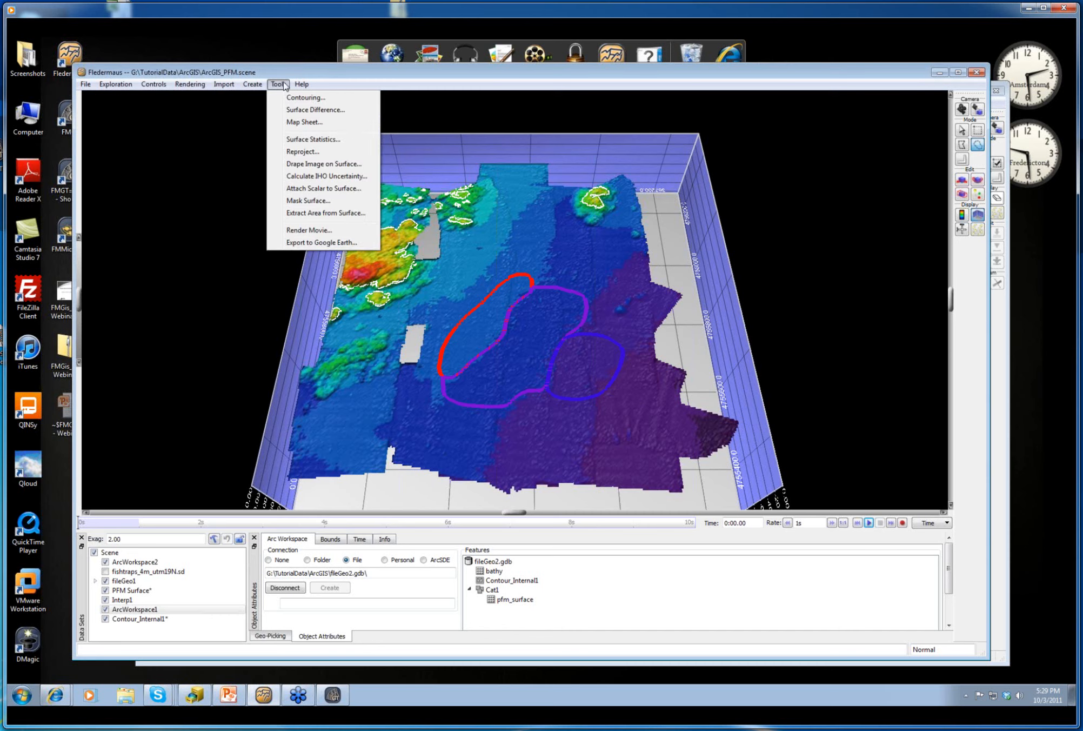
left_click(279, 84)
left_click(133, 609)
left_click(282, 605)
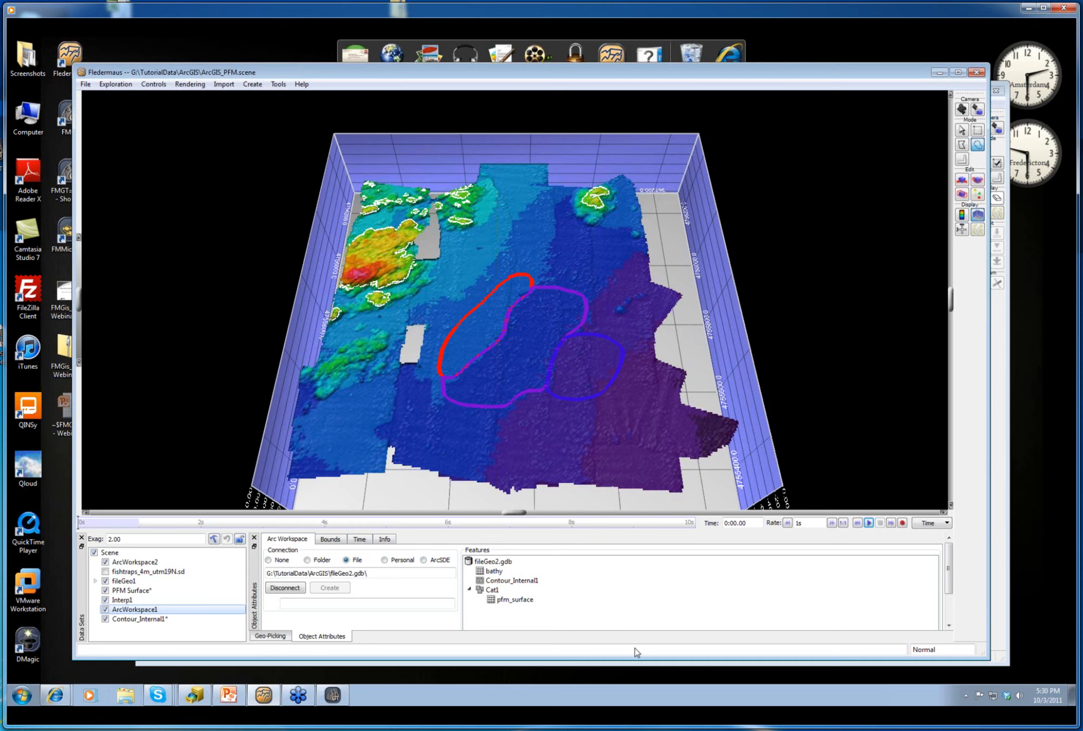
Minimize the Fledermaus, ArcCatalog and FMGeocoder Toolbox windows to clear the desktop.
left_click(940, 73)
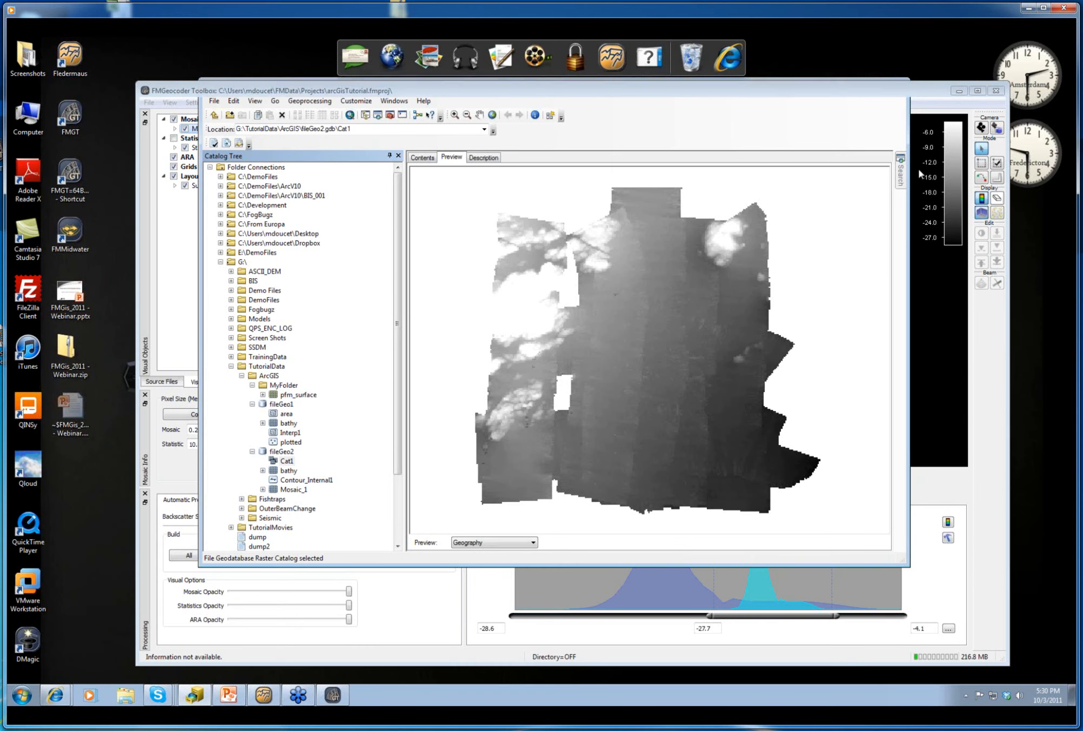
left_click(930, 202)
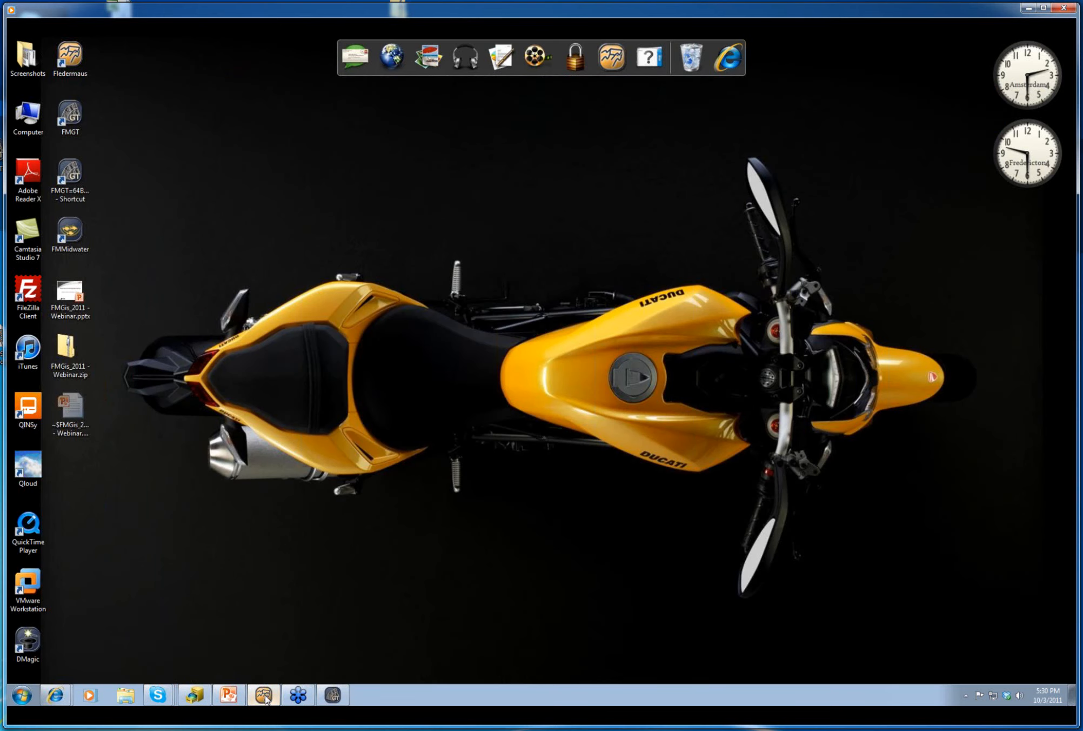
left_click(263, 694)
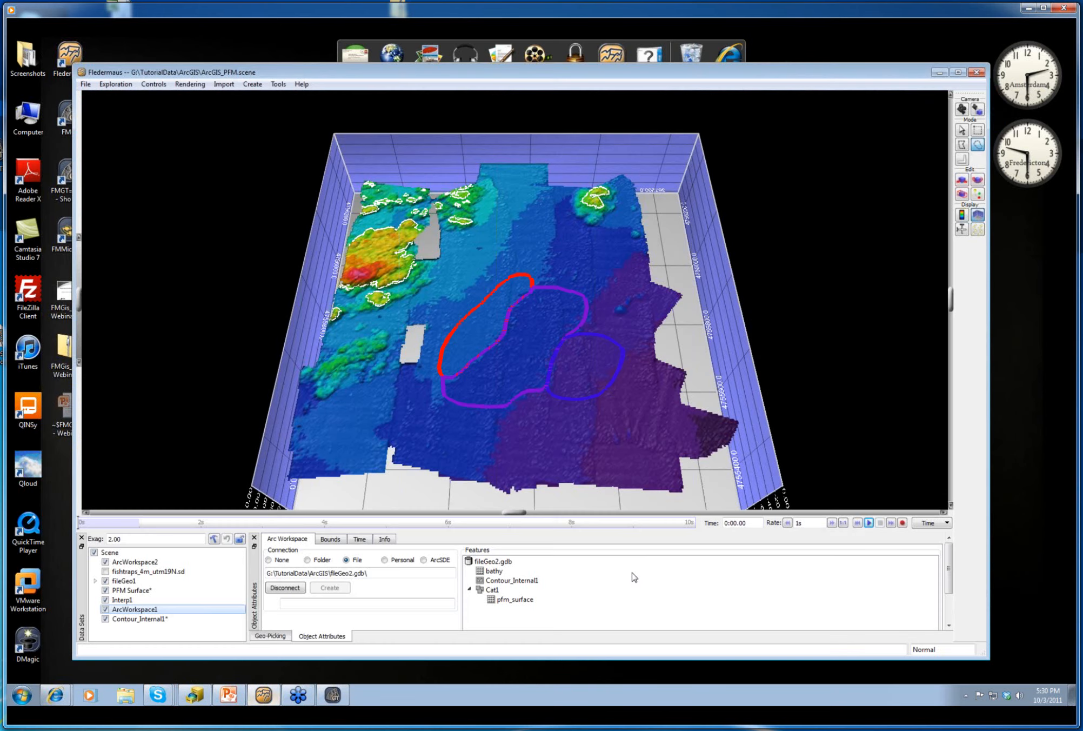
left_click(940, 72)
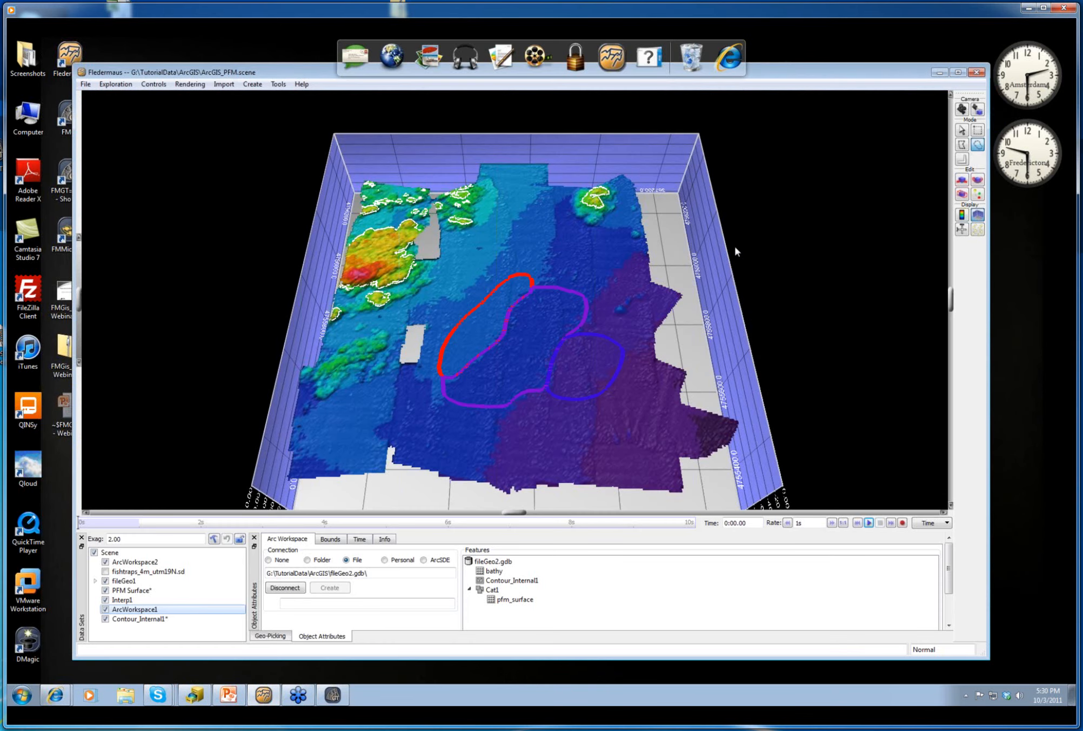
Switch to the FMGis_2011 - Webinar.pptx presentation in PowerPoint, start the slide show from slide 18 and advance to the What's Coming slide.
left_click(234, 694)
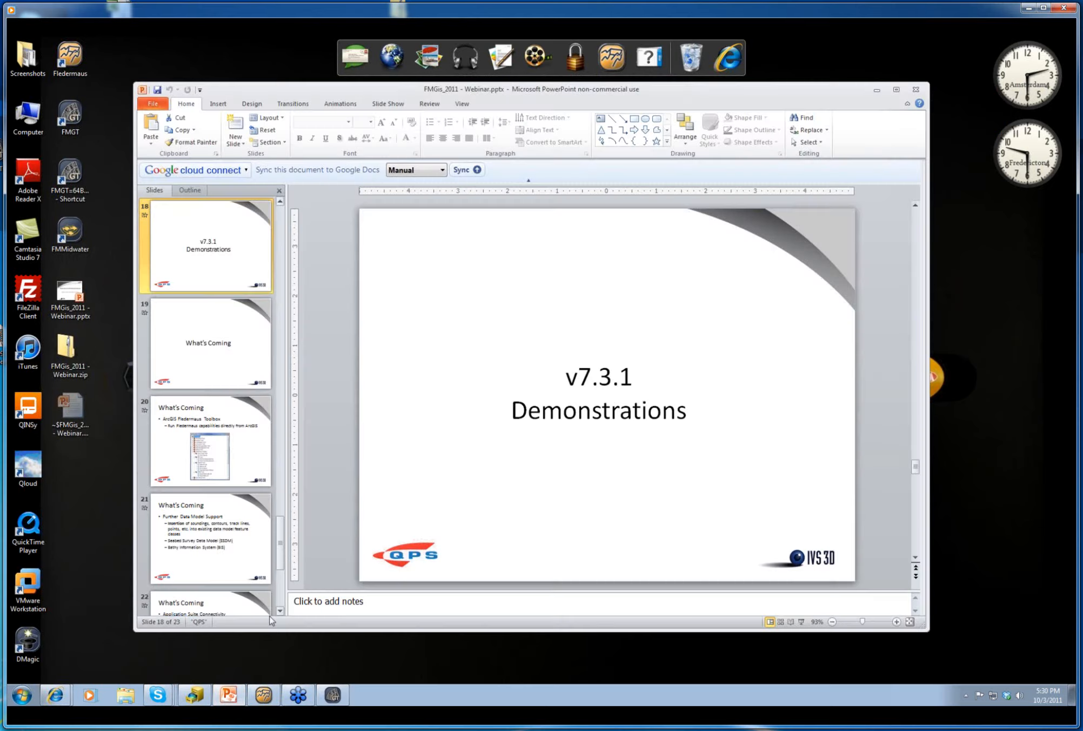
left_click(800, 621)
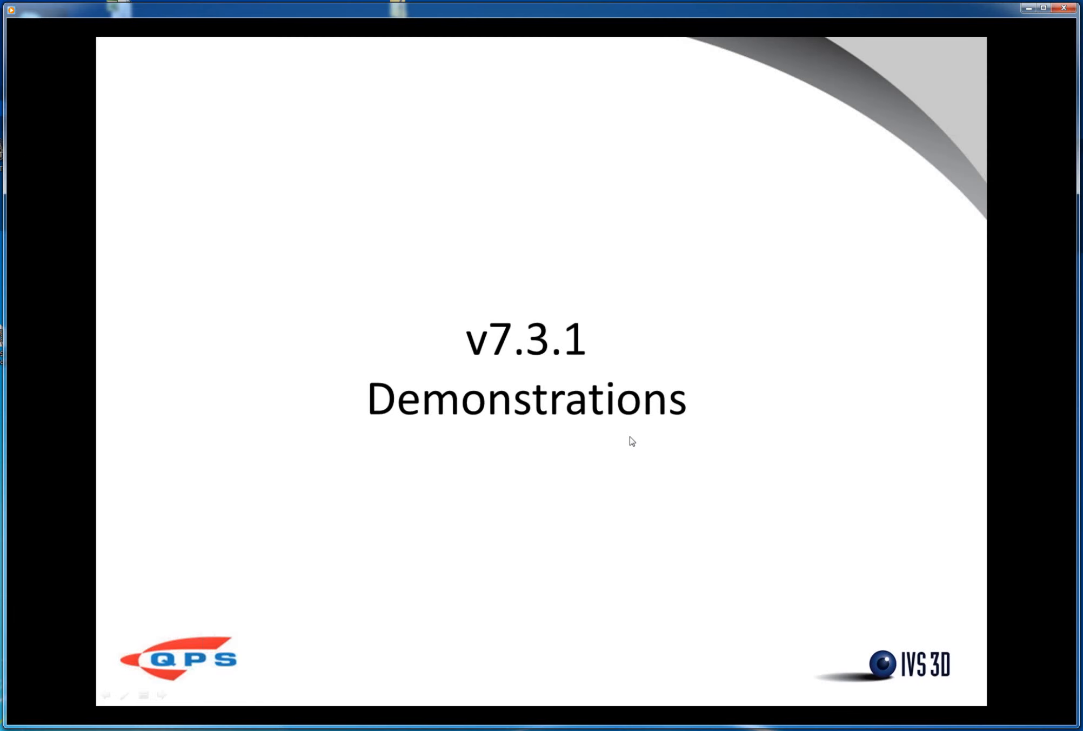
left_click(632, 440)
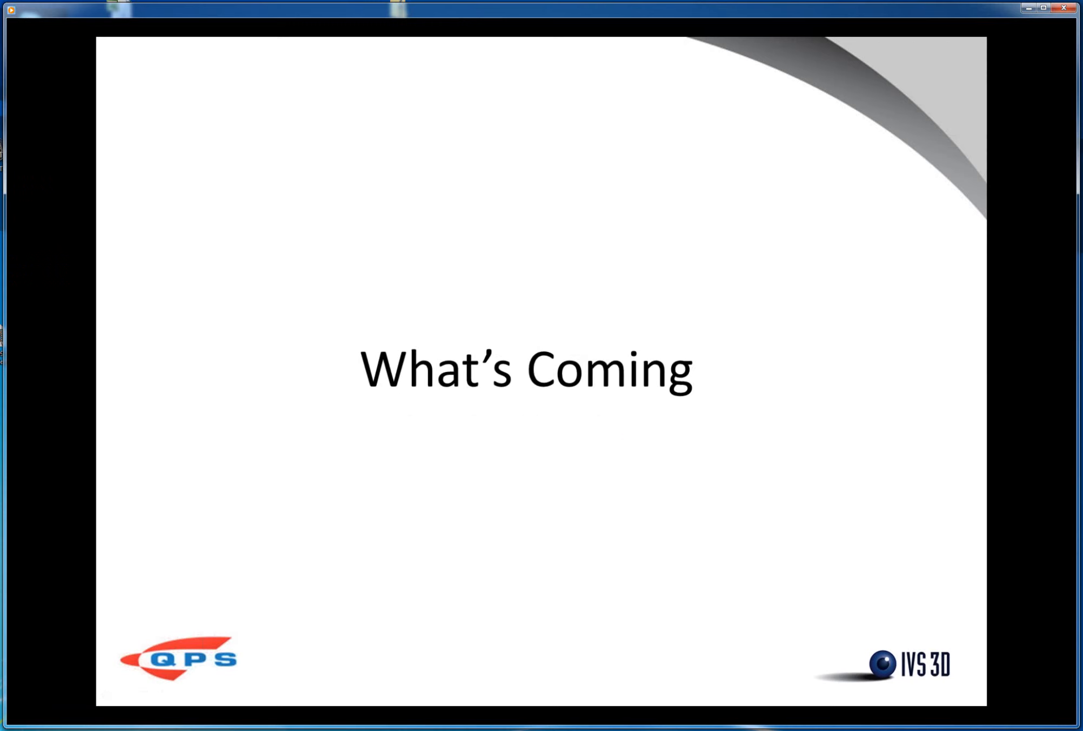